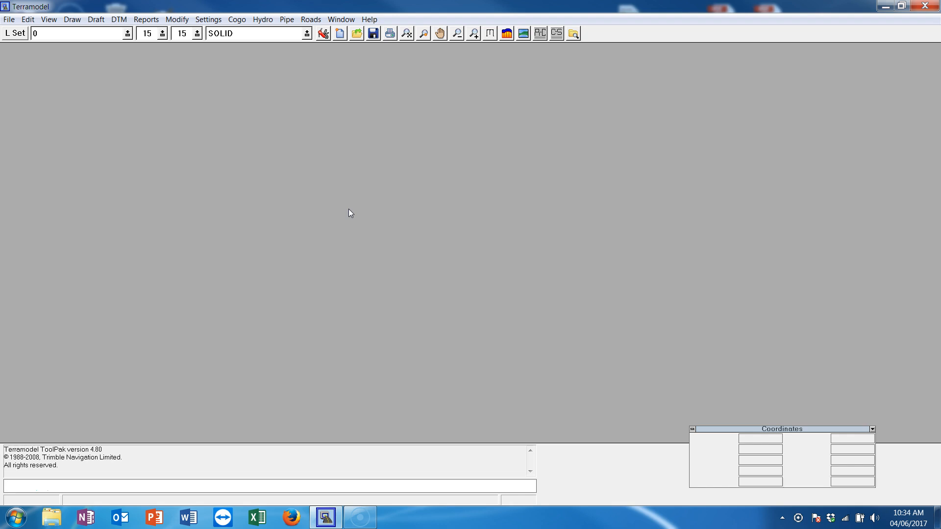
Create a new Terramodel project named Howick Farm in the Howick Farm folder on the Desktop.
{"action": "left_click", "coordinate": [8, 20]}
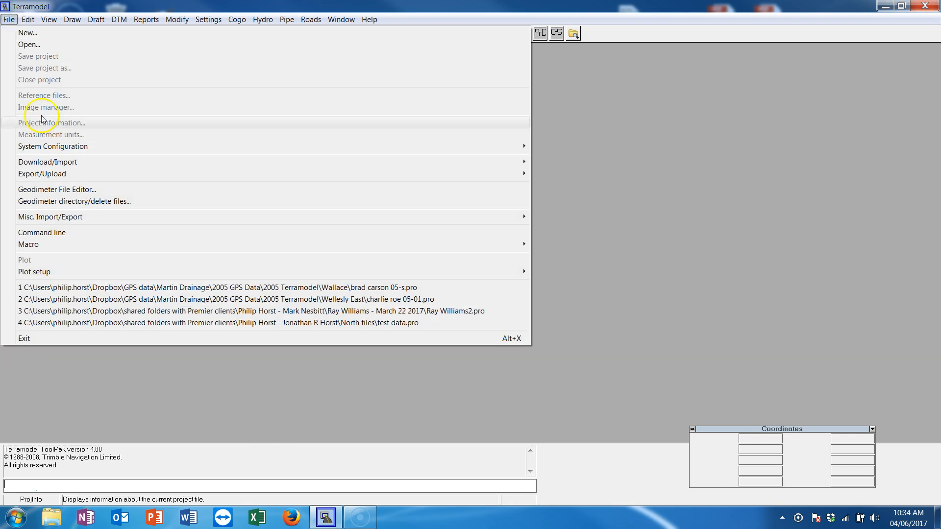
{"action": "left_click", "coordinate": [33, 35]}
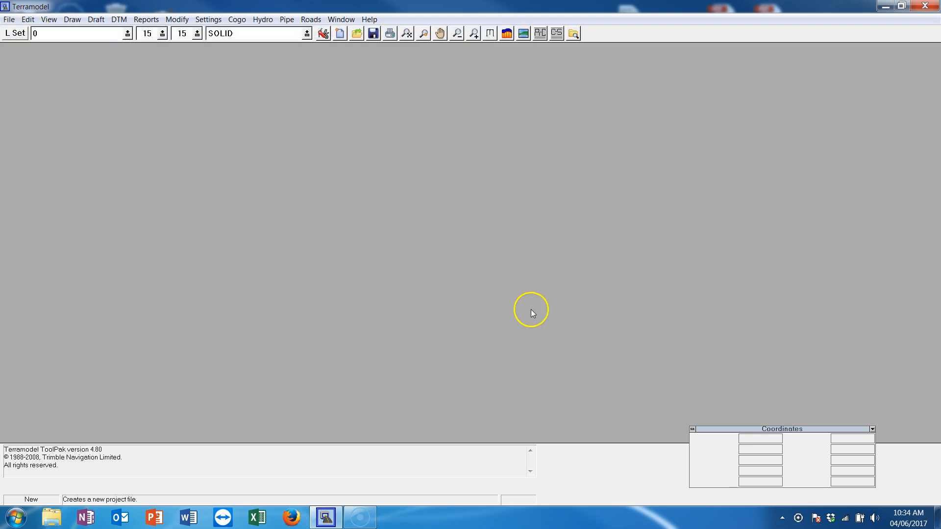
{"action": "left_click", "coordinate": [42, 144]}
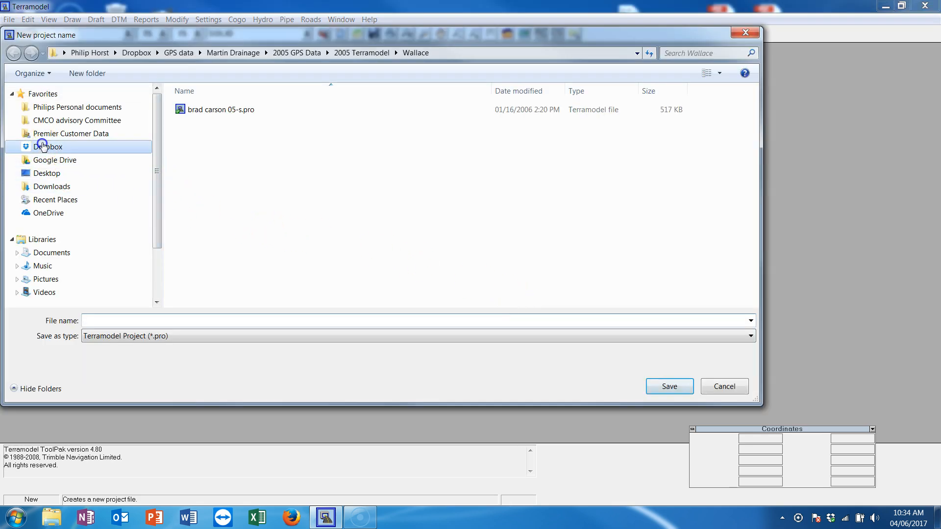
{"action": "left_click", "coordinate": [57, 187]}
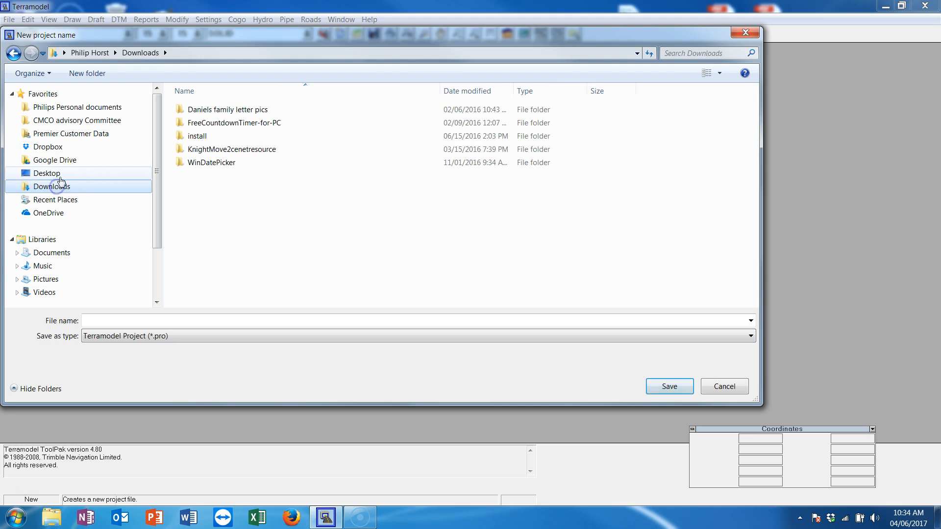
{"action": "left_click", "coordinate": [49, 174]}
{"action": "double_click", "coordinate": [539, 136]}
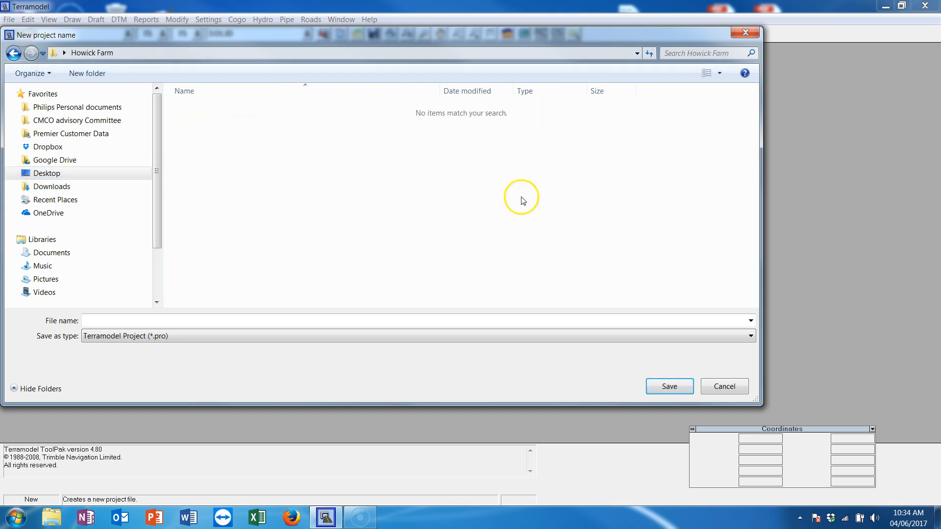
{"action": "left_click", "coordinate": [309, 321]}
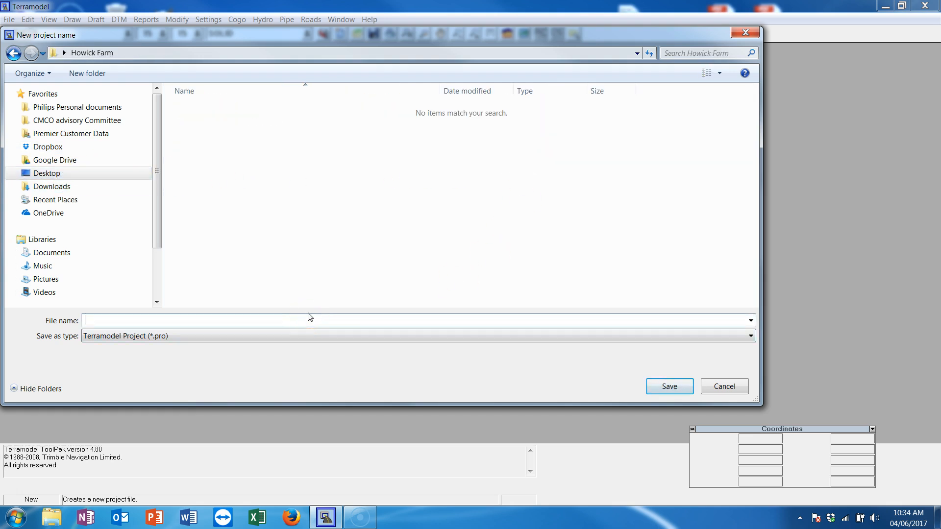
{"action": "type", "text": "H"}
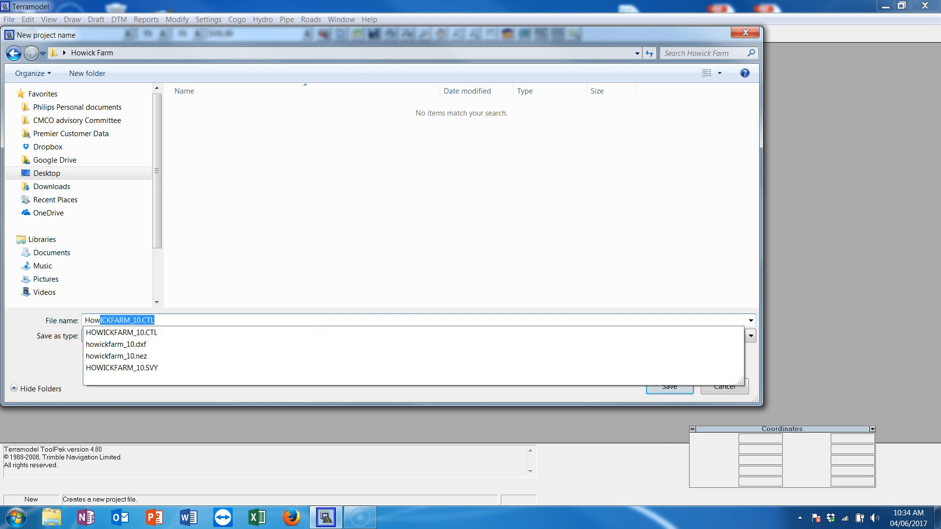
{"action": "type", "text": "owick Farm"}
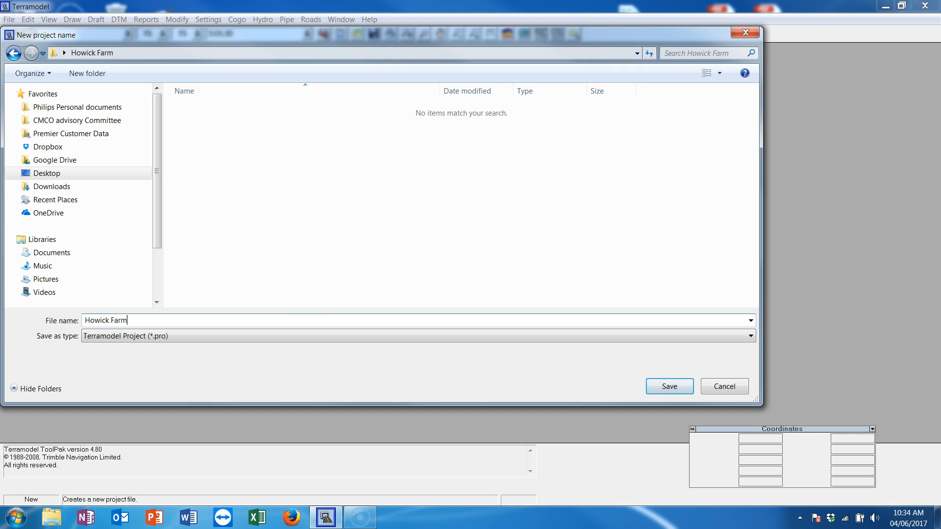
{"action": "left_click", "coordinate": [680, 390]}
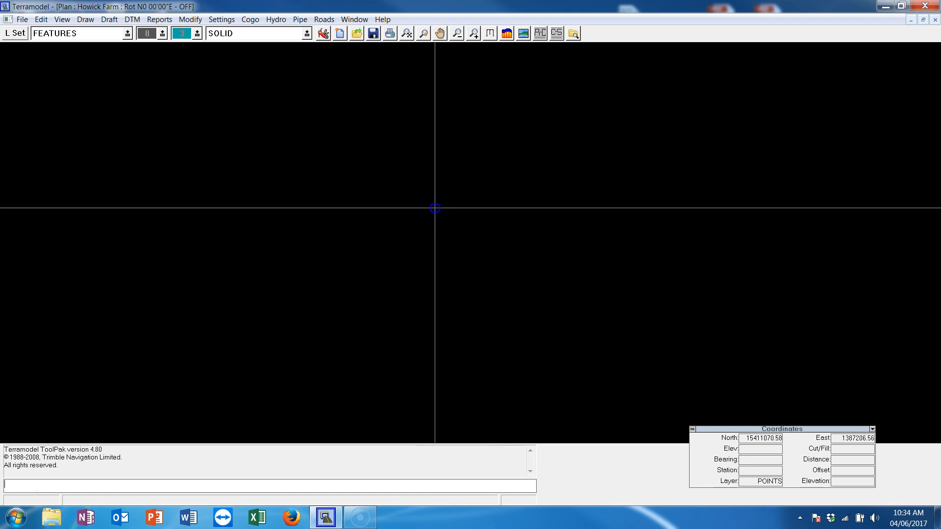
Import the AutoCAD drawing howickfarm_10.dxf from the Howick Farm folder into the Plan view, using the default.acf conversion mapping.
{"action": "key", "text": "ctrl+i"}
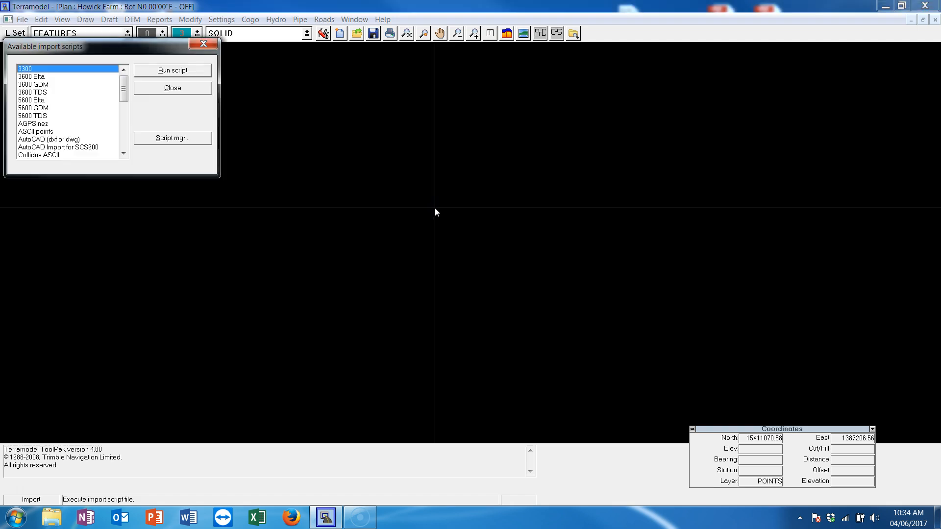
{"action": "left_click", "coordinate": [49, 139]}
{"action": "left_click", "coordinate": [201, 70]}
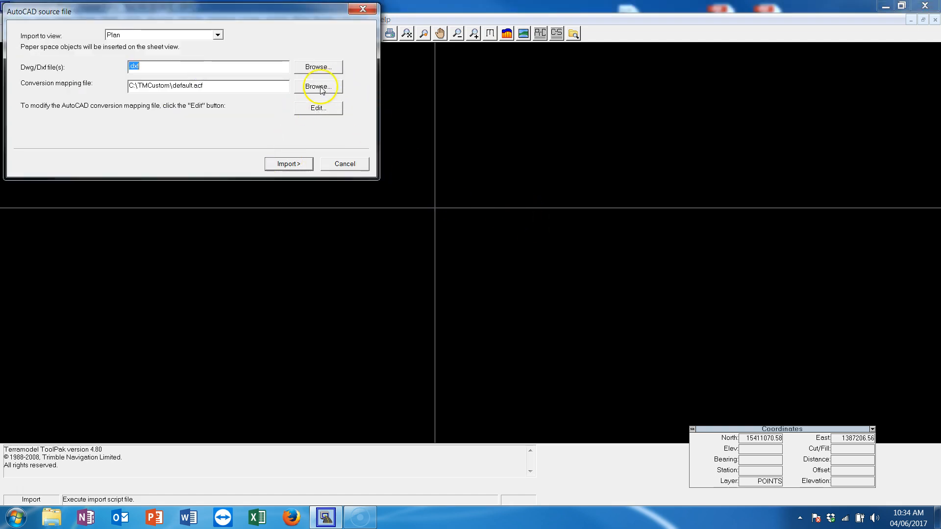
{"action": "left_click", "coordinate": [319, 67]}
{"action": "left_click", "coordinate": [136, 65]}
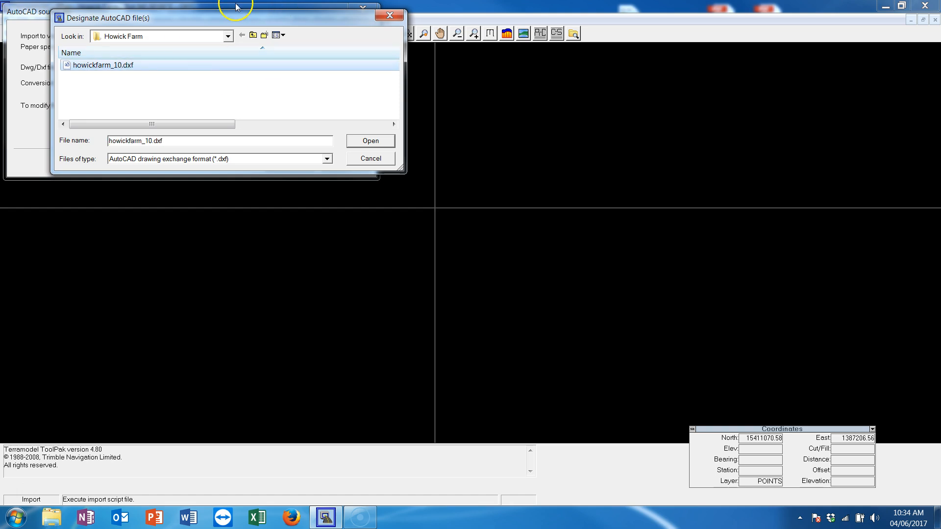
{"action": "left_click", "coordinate": [206, 37]}
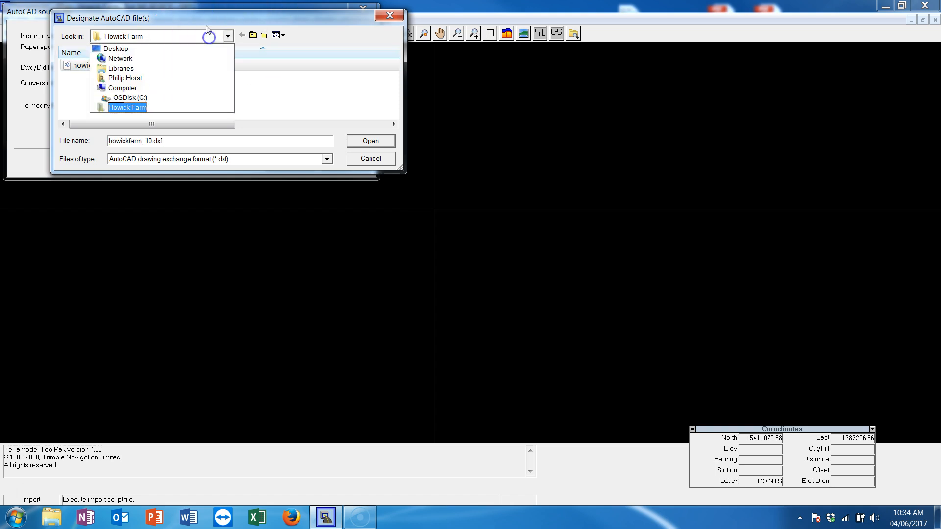
{"action": "left_click", "coordinate": [131, 107]}
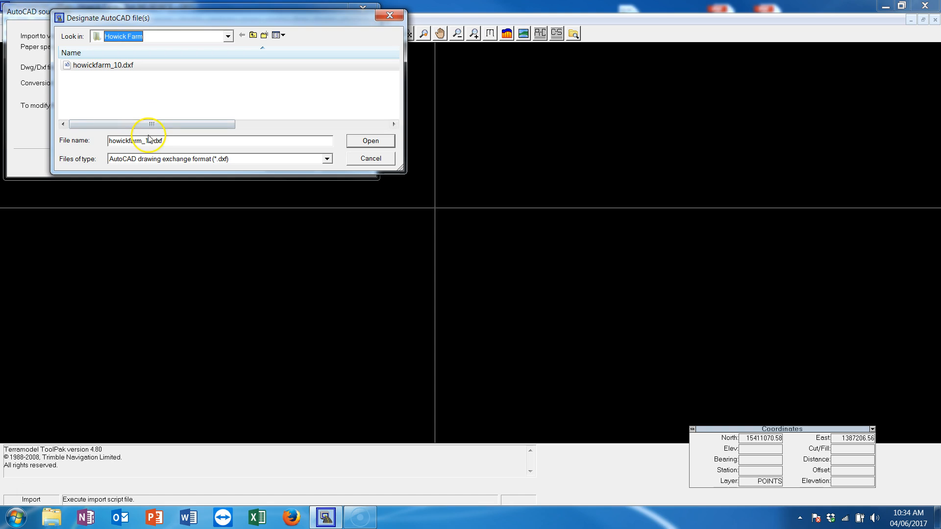
{"action": "left_click", "coordinate": [146, 141]}
{"action": "left_click", "coordinate": [354, 142]}
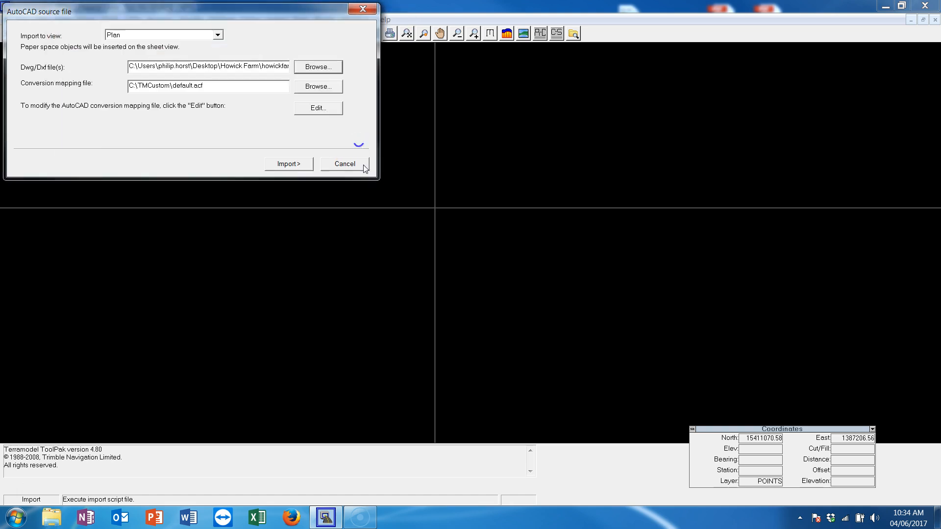
{"action": "left_click", "coordinate": [276, 163]}
{"action": "left_click", "coordinate": [540, 299]}
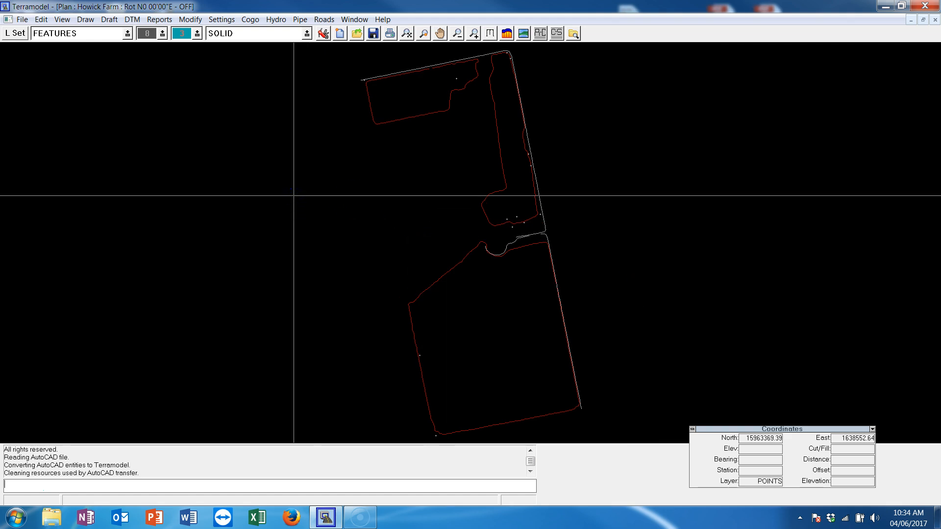
Import the survey points from howickfarm_10.nez in the Howick Farm folder with the data order P N E Z D.
{"action": "left_click", "coordinate": [33, 124]}
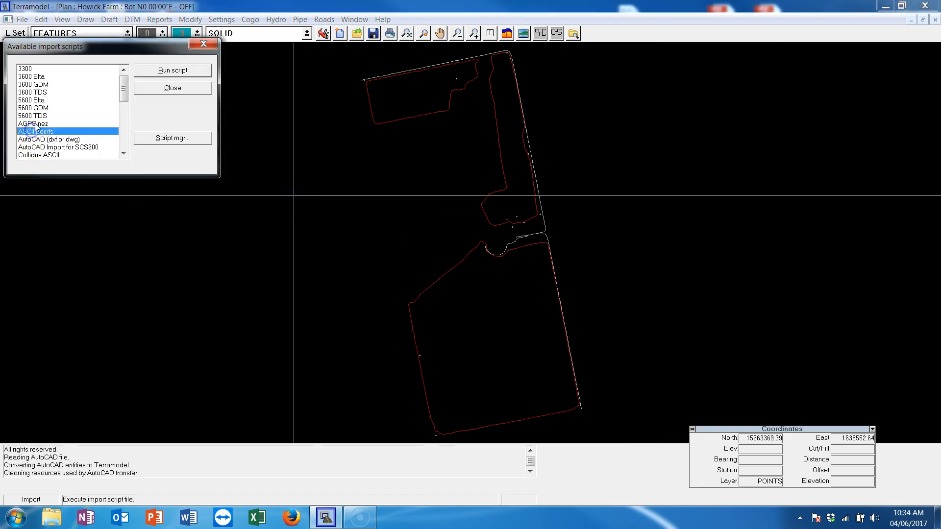
{"action": "left_click", "coordinate": [173, 71]}
{"action": "left_click", "coordinate": [267, 54]}
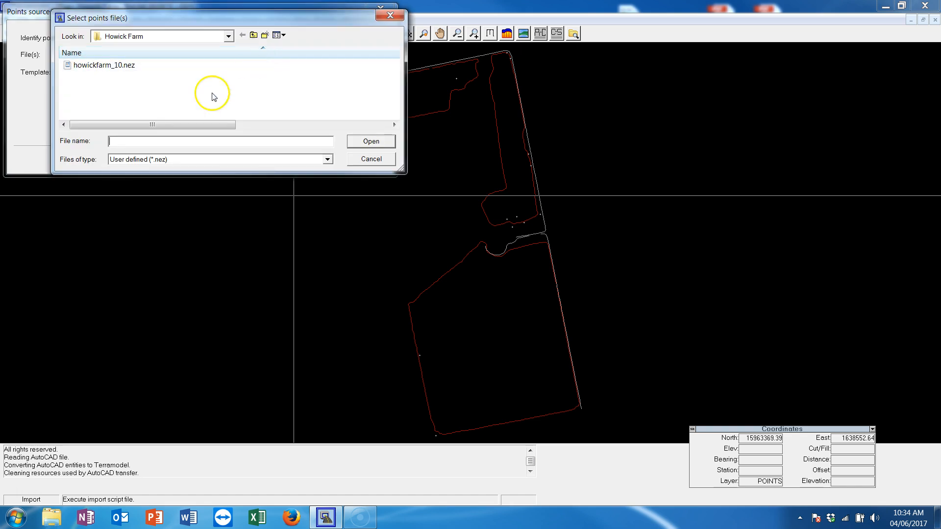
{"action": "left_click", "coordinate": [179, 66]}
{"action": "left_click", "coordinate": [371, 141]}
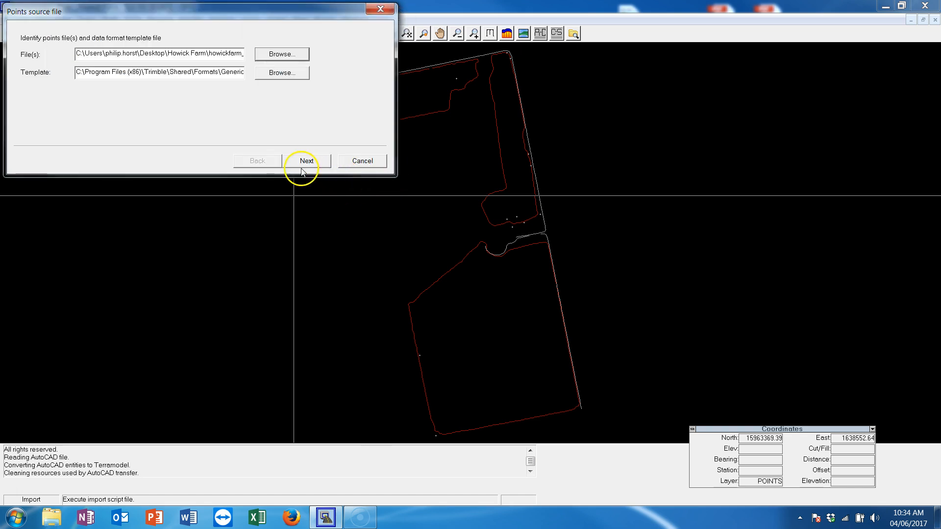
{"action": "left_click", "coordinate": [304, 162]}
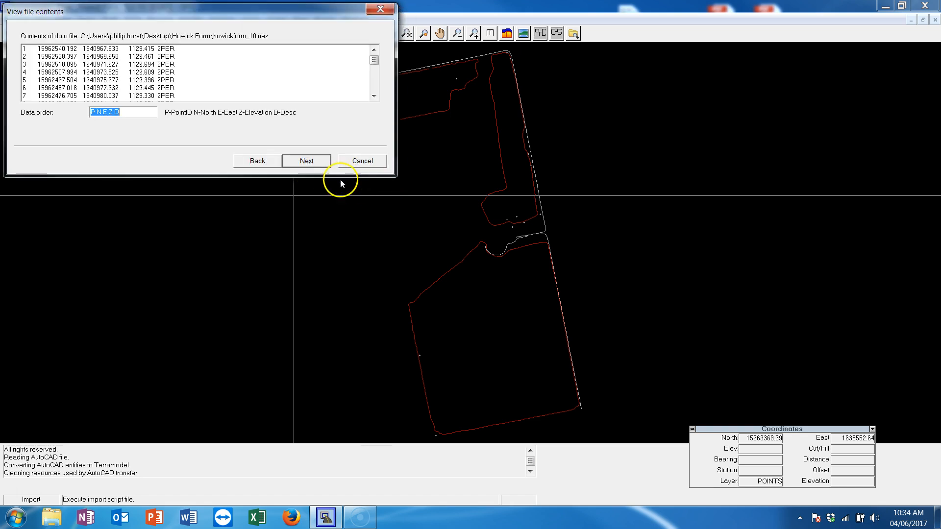
{"action": "left_click", "coordinate": [306, 162]}
{"action": "left_click", "coordinate": [306, 161]}
{"action": "left_click", "coordinate": [309, 162]}
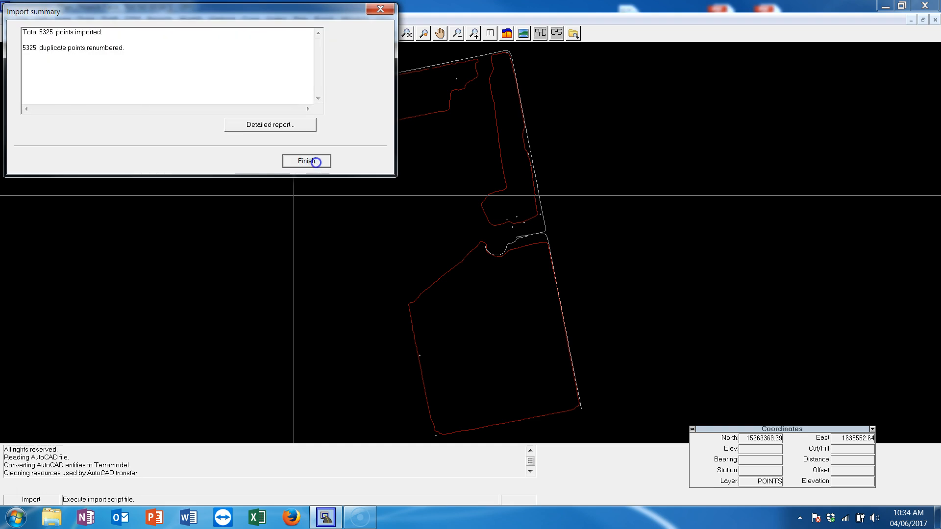
{"action": "left_click", "coordinate": [307, 161]}
Generate contour lines from the POINTS DTM layer with a normal interval of 1.00 and an index interval of 5.
{"action": "scroll", "coordinate": [433, 205], "scroll_direction": "up", "scroll_amount": 5}
{"action": "scroll", "coordinate": [505, 157], "scroll_direction": "down", "scroll_amount": 5}
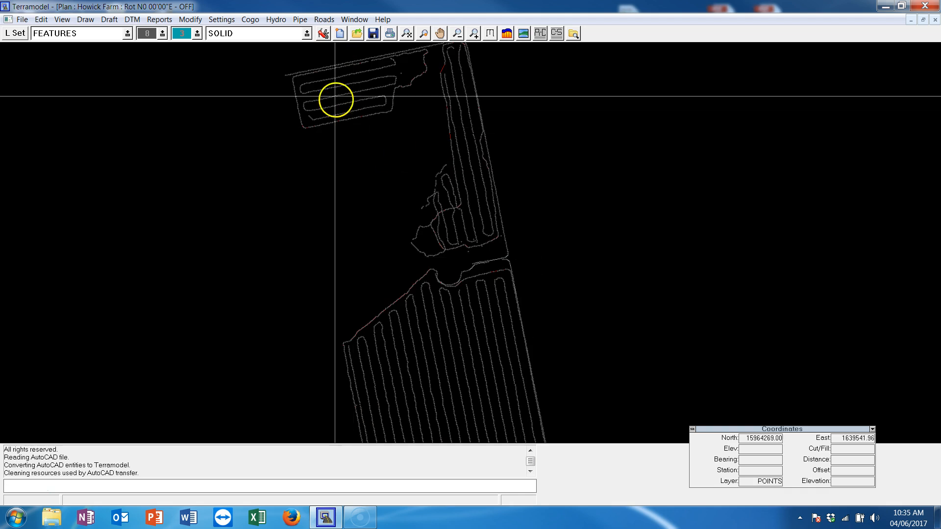
{"action": "left_click", "coordinate": [133, 20]}
{"action": "left_click", "coordinate": [160, 33]}
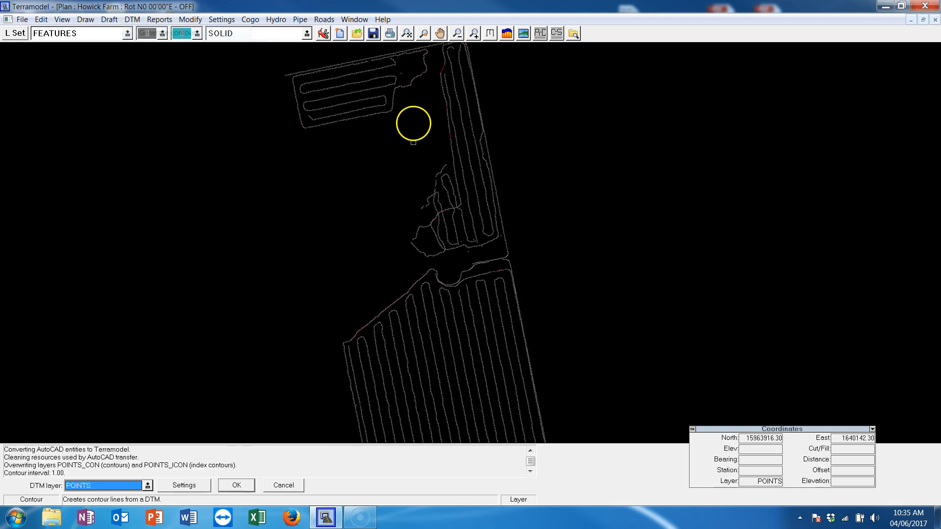
{"action": "left_click", "coordinate": [184, 486]}
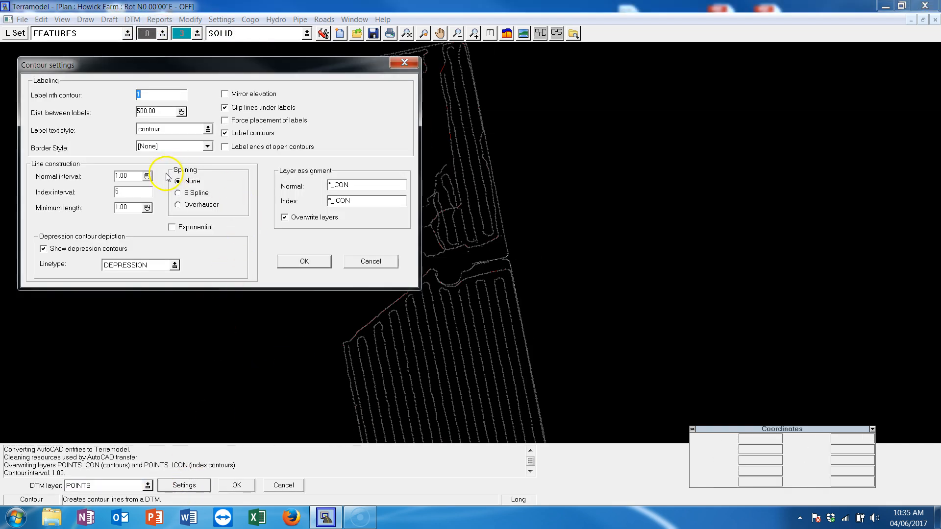
{"action": "left_click", "coordinate": [294, 260]}
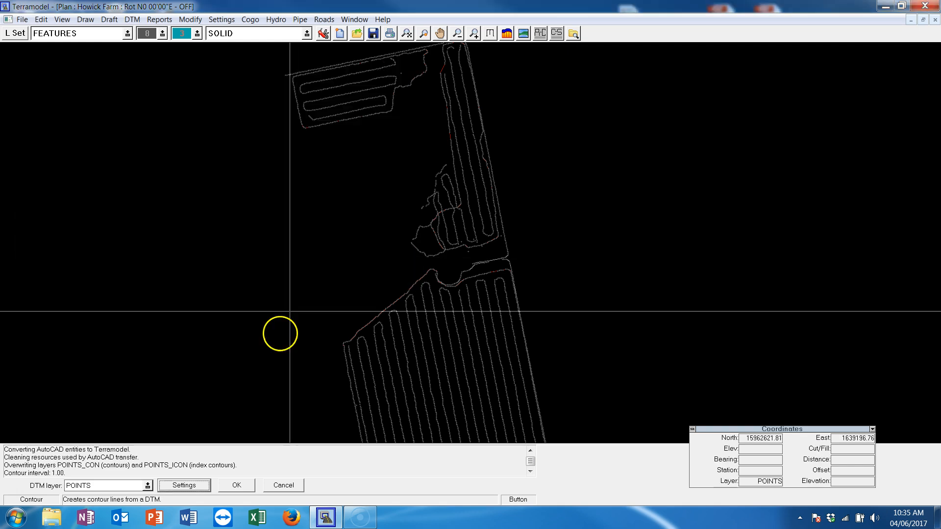
{"action": "left_click", "coordinate": [236, 485]}
Turn off the visibility of the POINTS layer so only the contours and linework are displayed.
{"action": "scroll", "coordinate": [539, 324], "scroll_direction": "down", "scroll_amount": 4}
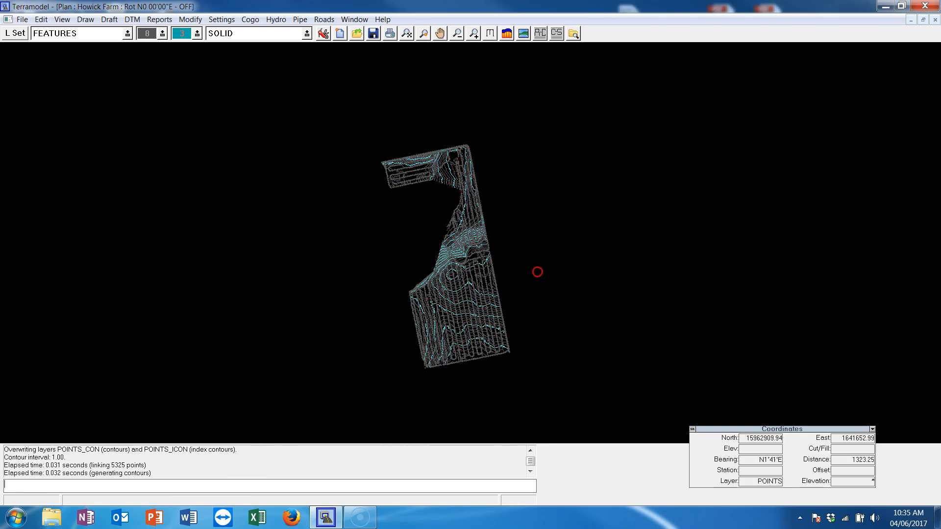
{"action": "scroll", "coordinate": [504, 273], "scroll_direction": "up", "scroll_amount": 3}
{"action": "scroll", "coordinate": [270, 181], "scroll_direction": "up", "scroll_amount": 2}
{"action": "scroll", "coordinate": [401, 148], "scroll_direction": "up", "scroll_amount": 3}
{"action": "middle_click_drag", "start_coordinate": [402, 151], "coordinate": [405, 276]}
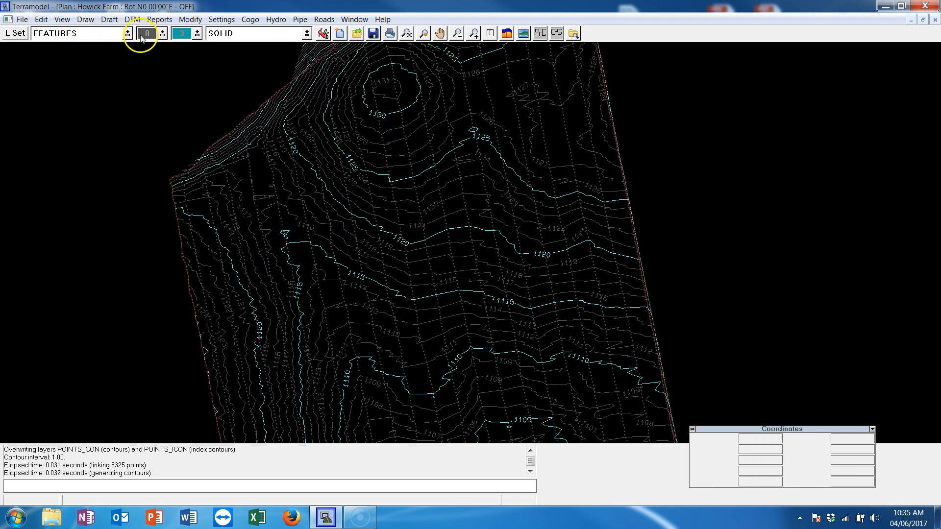
{"action": "left_click", "coordinate": [14, 33]}
{"action": "scroll", "coordinate": [118, 162], "scroll_direction": "down", "scroll_amount": 3}
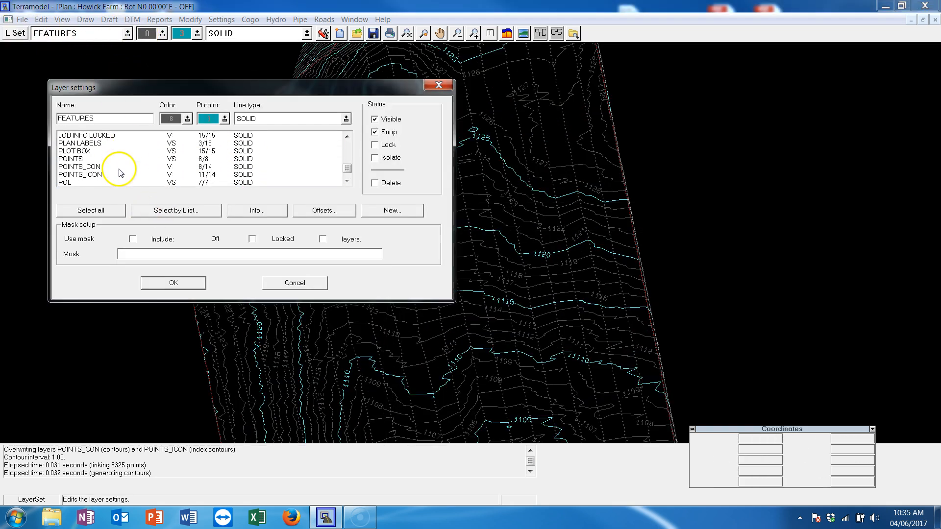
{"action": "left_click", "coordinate": [79, 159]}
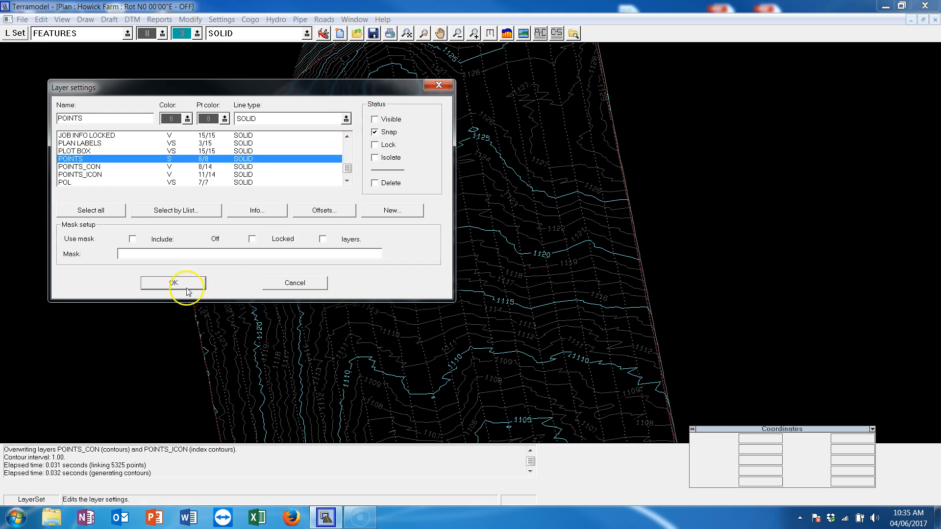
{"action": "left_click", "coordinate": [184, 284]}
Examine the contours across the whole farm, from the narrow upper field to the large lower field.
{"action": "scroll", "coordinate": [466, 241], "scroll_direction": "down", "scroll_amount": 6}
{"action": "middle_click_drag", "start_coordinate": [502, 198], "coordinate": [523, 263]}
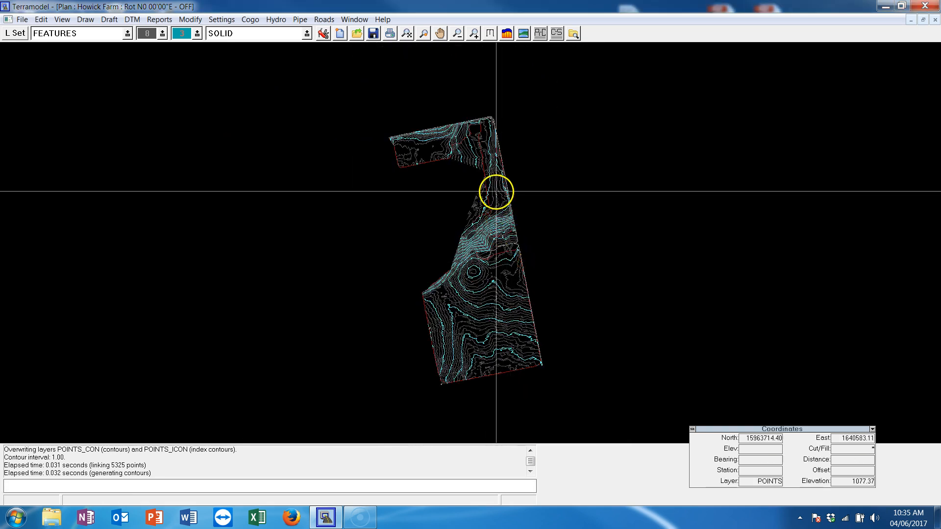
{"action": "scroll", "coordinate": [490, 191], "scroll_direction": "up", "scroll_amount": 1}
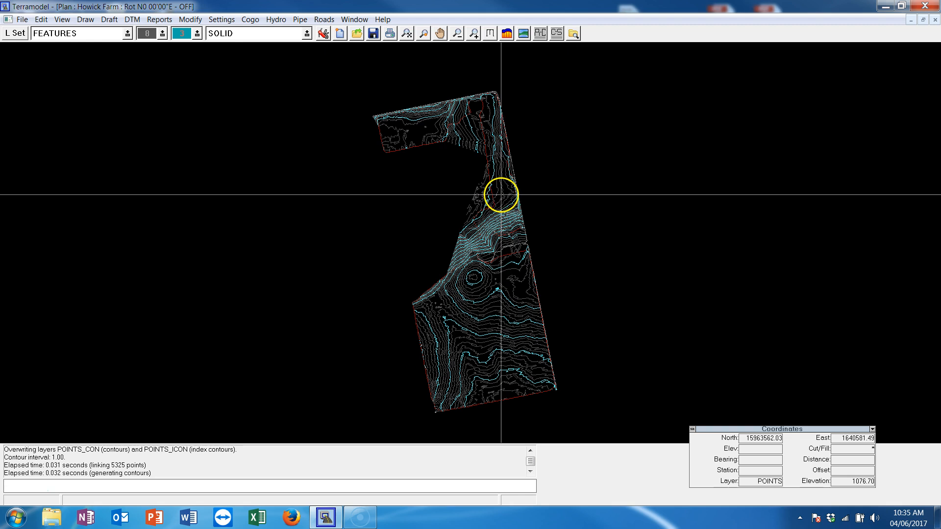
{"action": "scroll", "coordinate": [501, 195], "scroll_direction": "up", "scroll_amount": 1}
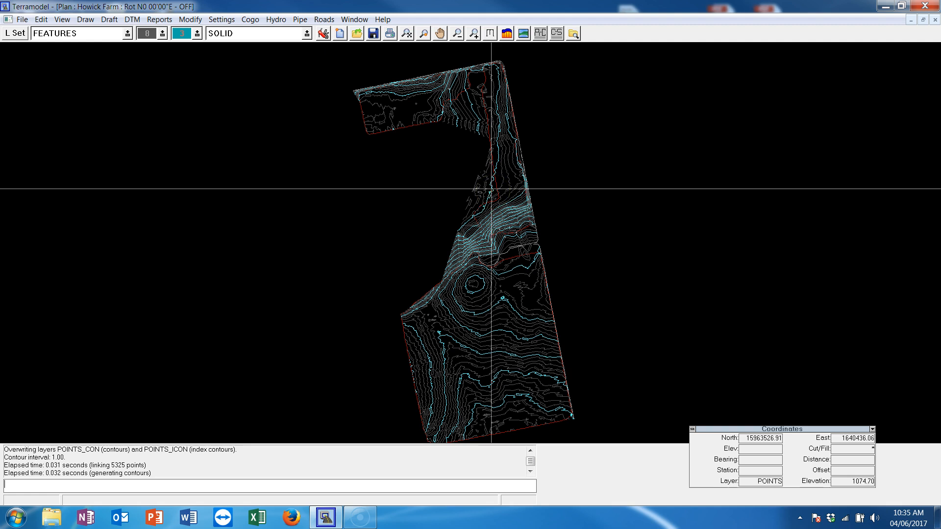
{"action": "scroll", "coordinate": [521, 277], "scroll_direction": "down", "scroll_amount": 2}
{"action": "middle_click_drag", "start_coordinate": [527, 290], "coordinate": [480, 243]}
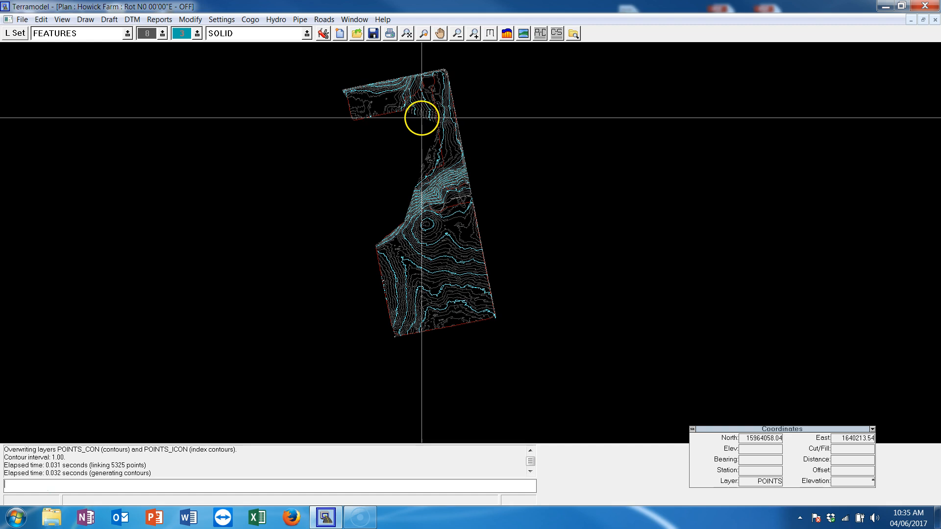
{"action": "scroll", "coordinate": [435, 155], "scroll_direction": "down", "scroll_amount": 2}
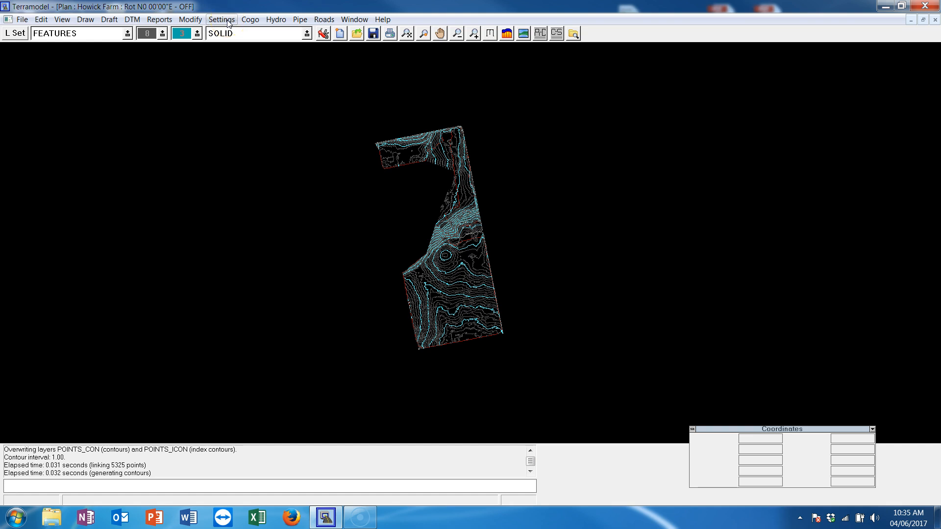
Check the plot scale in the view settings of the Plan view.
{"action": "left_click", "coordinate": [227, 20]}
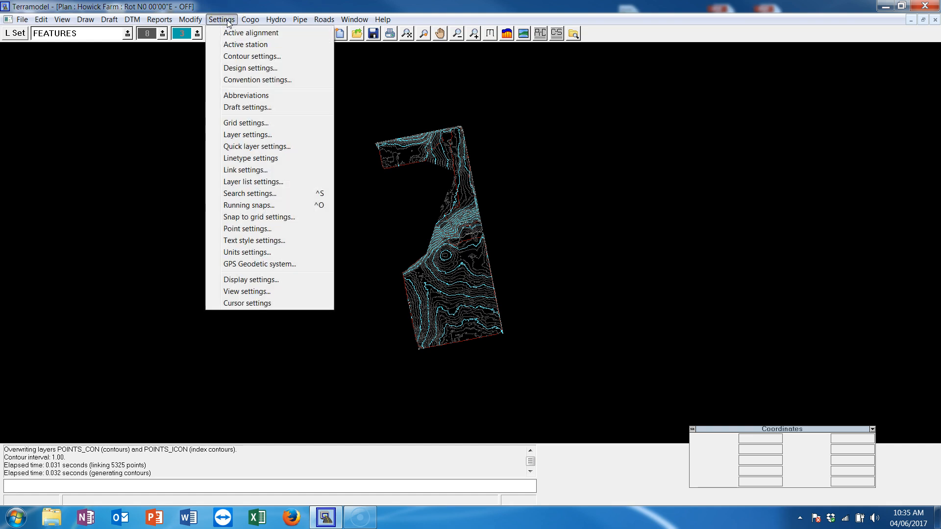
{"action": "left_click", "coordinate": [249, 293]}
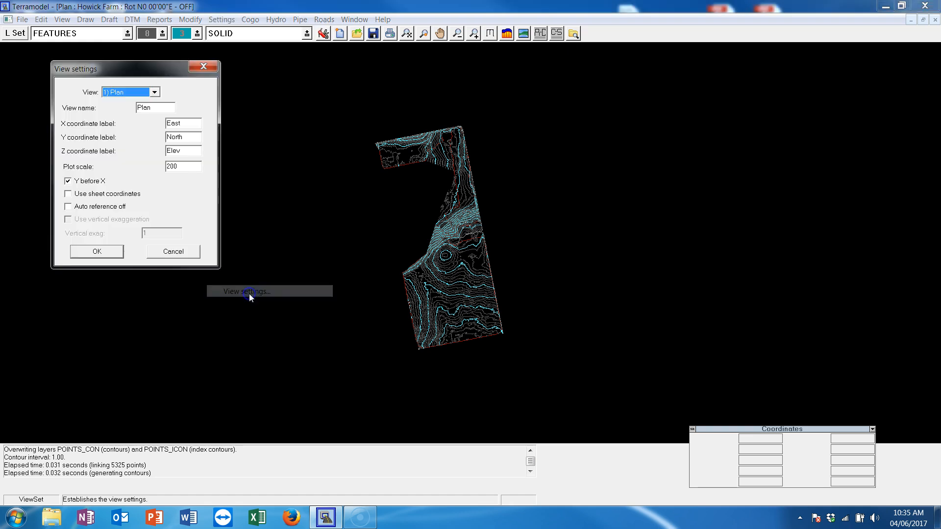
{"action": "double_click", "coordinate": [196, 170]}
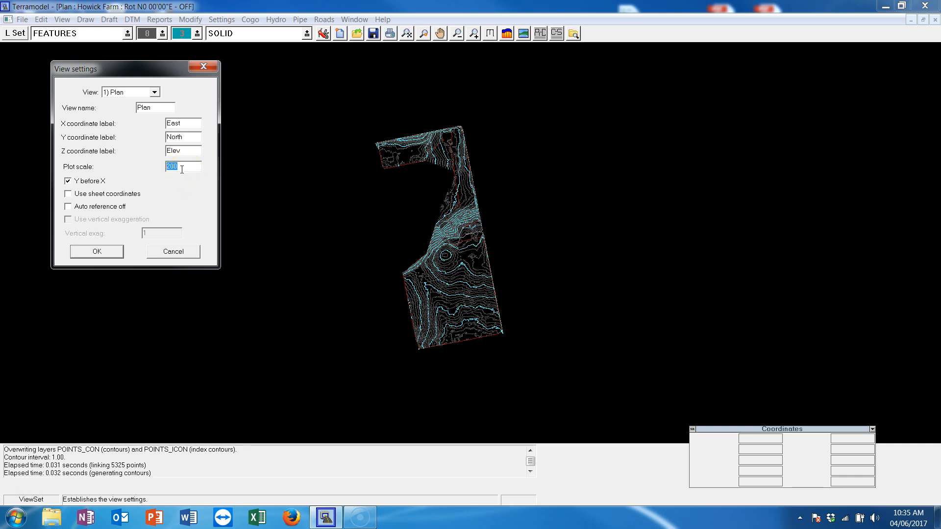
{"action": "left_click", "coordinate": [174, 252]}
{"action": "left_click", "coordinate": [23, 20]}
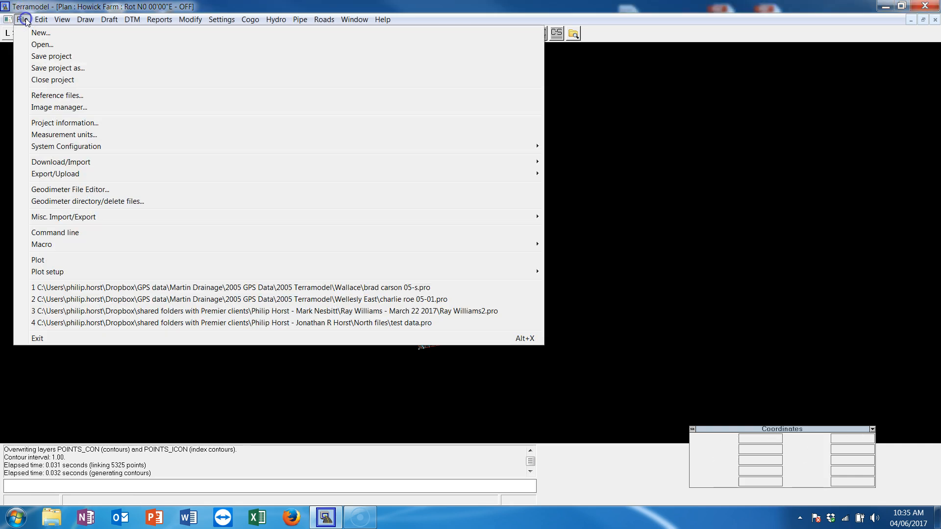
{"action": "mouse_move", "coordinate": [374, 149]}
{"action": "left_click", "coordinate": [593, 204]}
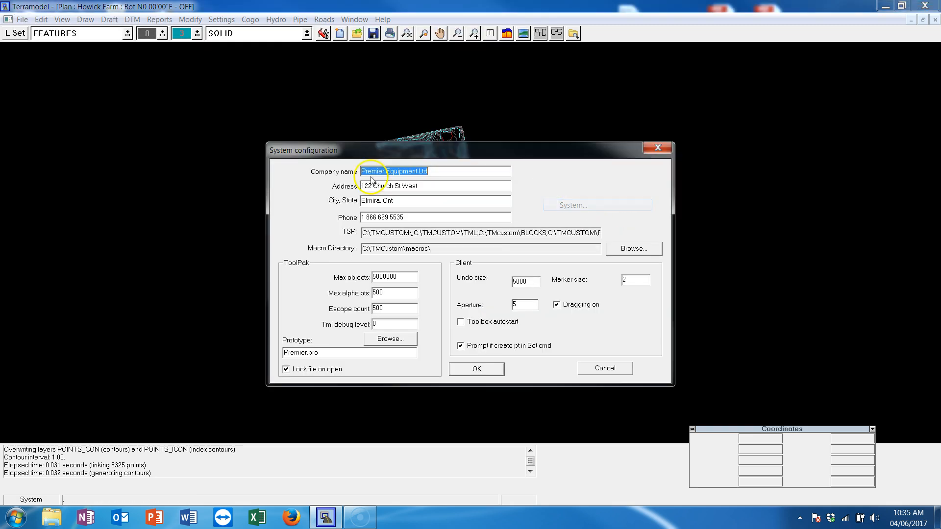
{"action": "key", "text": "Escape"}
Review the project's measurement units, including the meters/foot factor, sheet units and scaling.
{"action": "left_click", "coordinate": [22, 20]}
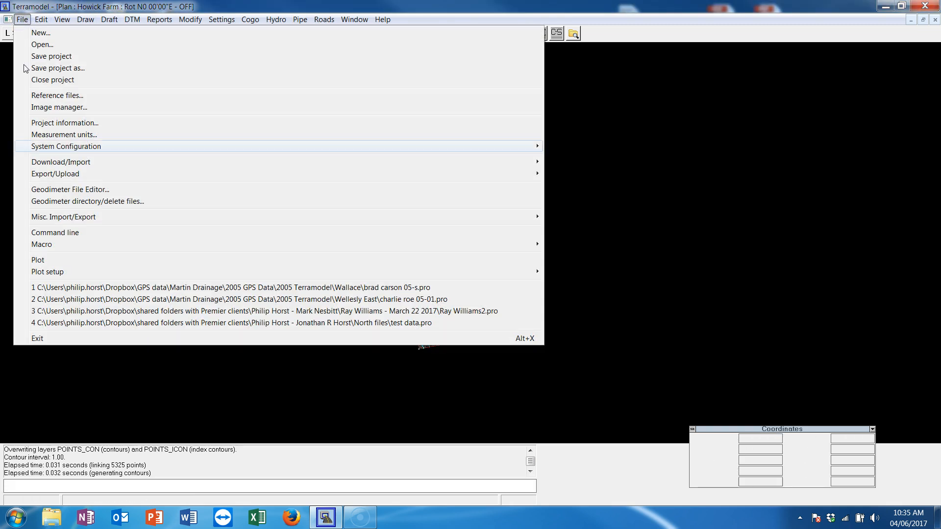
{"action": "left_click", "coordinate": [91, 137]}
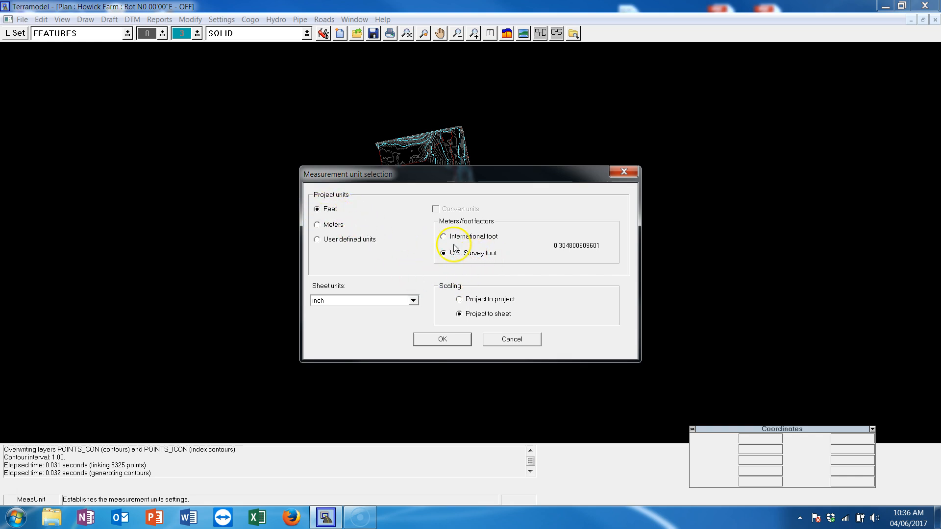
{"action": "left_click", "coordinate": [450, 340]}
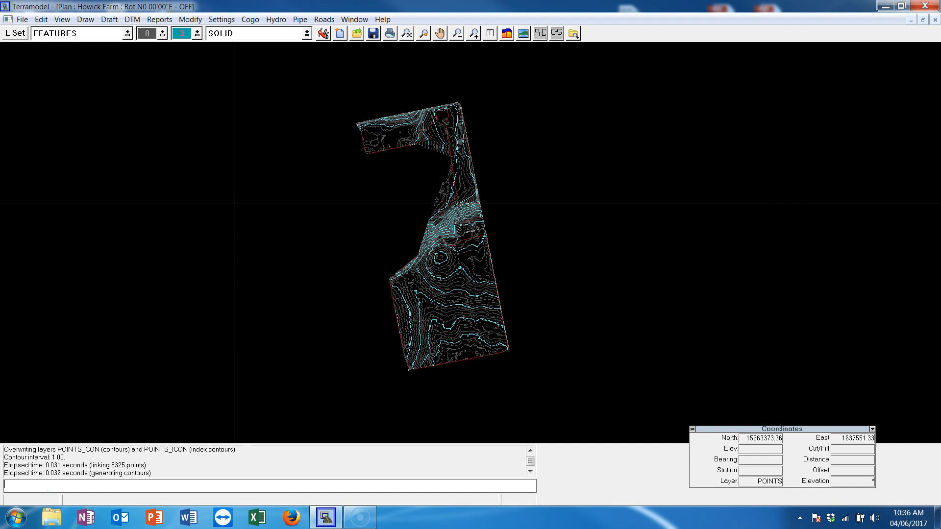
Open a new Sheet view of the Howick Farm project with its landscape page layouts in view.
{"action": "left_click", "coordinate": [354, 19]}
{"action": "mouse_move", "coordinate": [222, 19]}
{"action": "left_click", "coordinate": [170, 30]}
{"action": "left_click", "coordinate": [62, 19]}
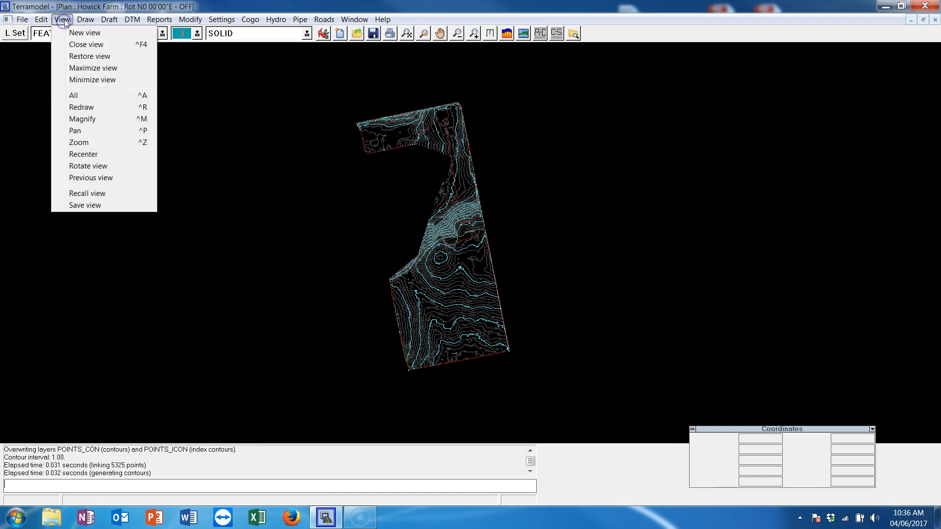
{"action": "left_click", "coordinate": [83, 33]}
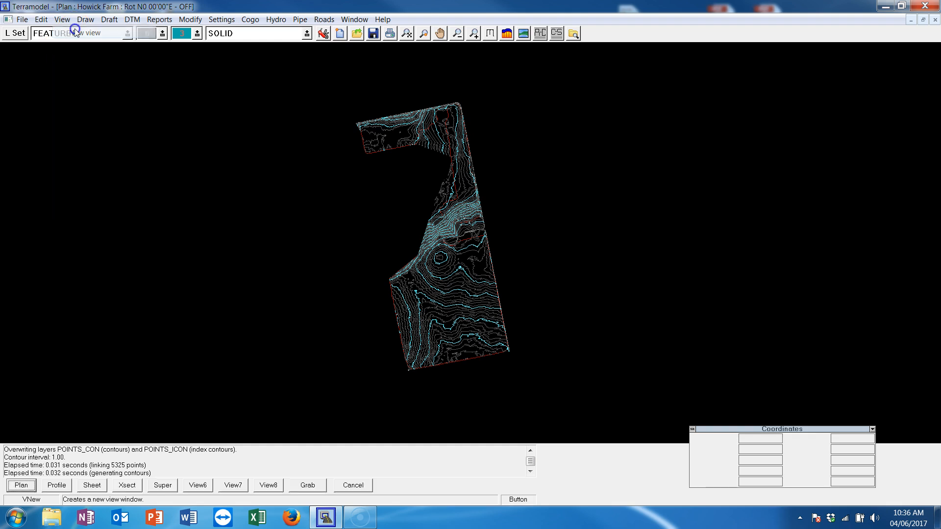
{"action": "left_click", "coordinate": [92, 486]}
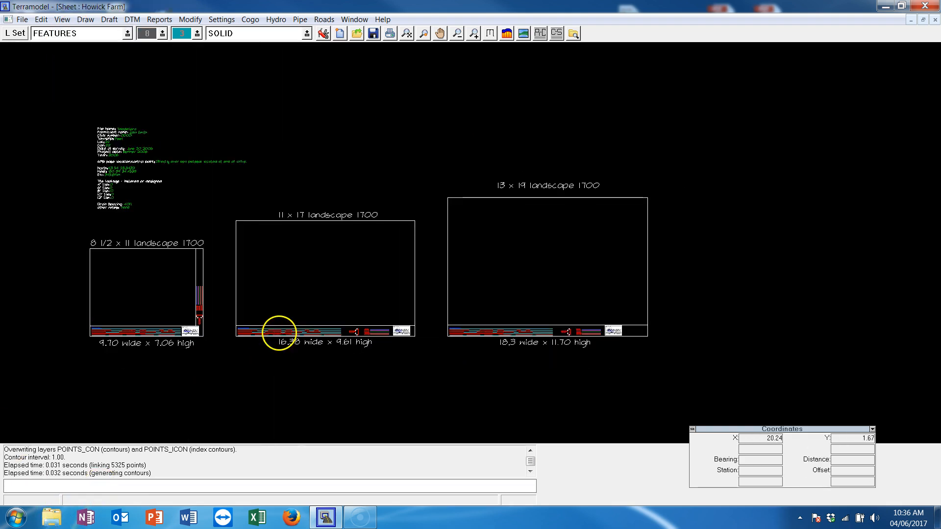
{"action": "scroll", "coordinate": [301, 355], "scroll_direction": "up", "scroll_amount": 3}
{"action": "middle_click_drag", "start_coordinate": [215, 273], "coordinate": [444, 269]}
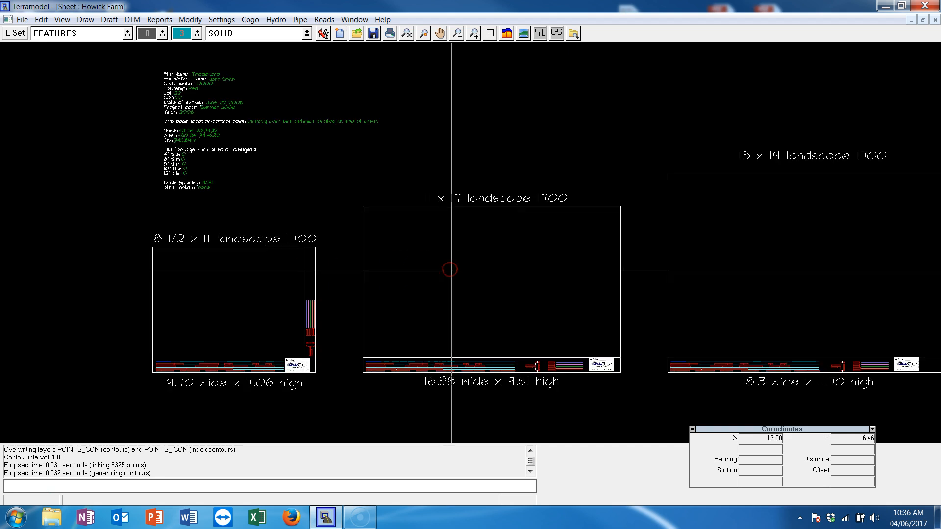
{"action": "scroll", "coordinate": [460, 275], "scroll_direction": "up", "scroll_amount": 1}
{"action": "scroll", "coordinate": [457, 288], "scroll_direction": "down", "scroll_amount": 2}
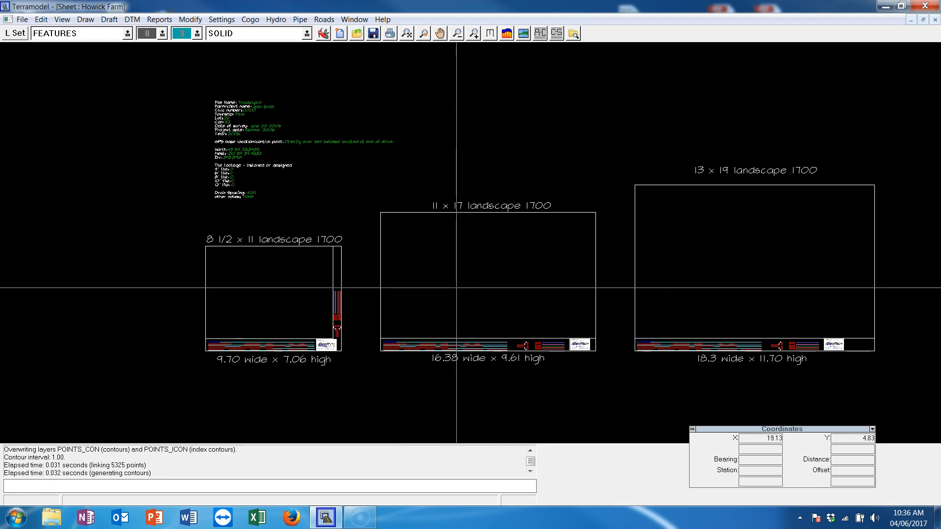
Compare the Plan view with the Sheet view by alternating between them, and check the list of open views.
{"action": "key", "text": "ctrl+Tab"}
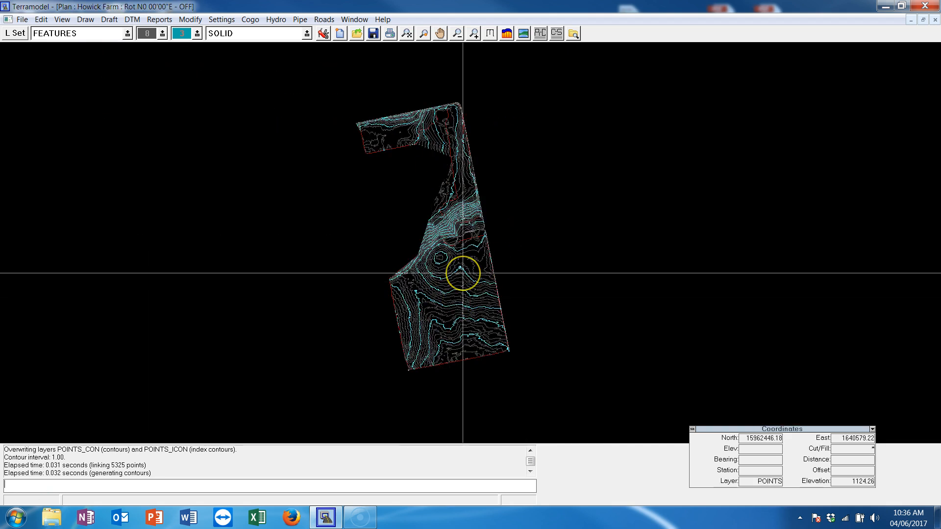
{"action": "key", "text": "ctrl+Tab"}
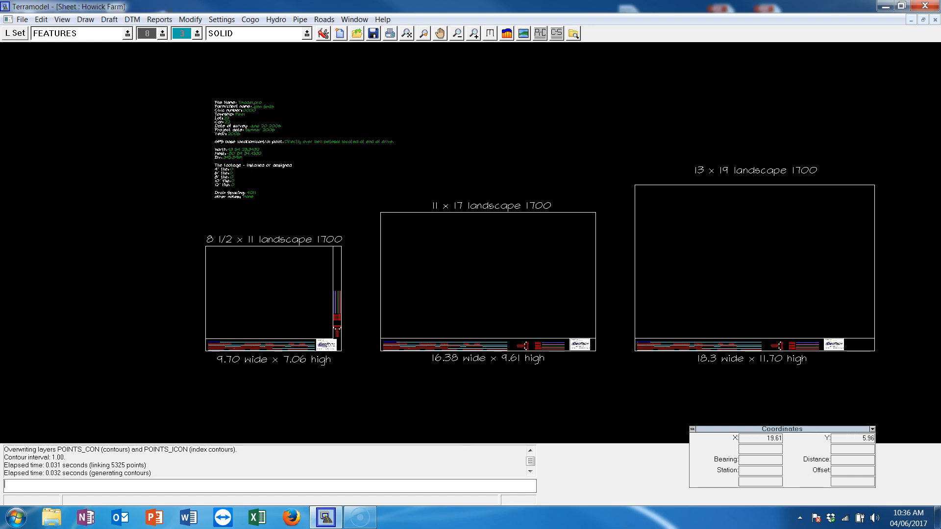
{"action": "key", "text": "ctrl+Tab"}
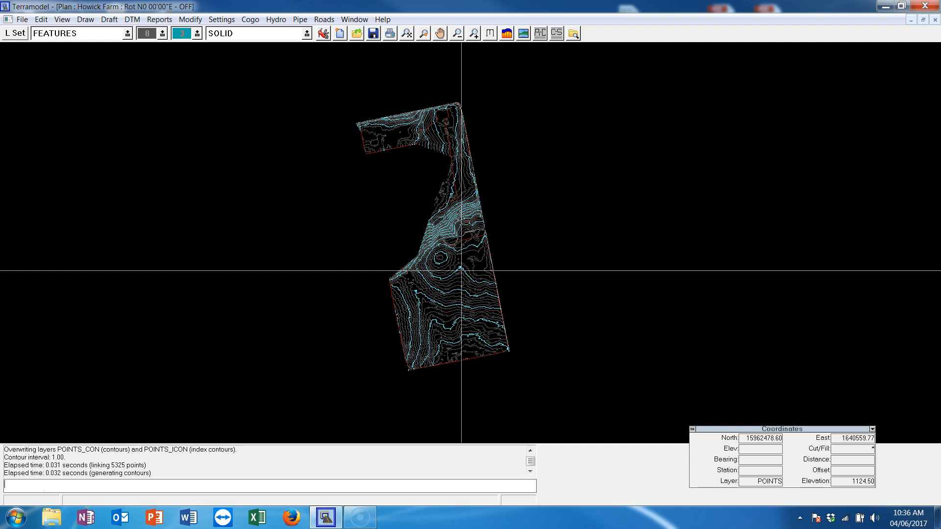
{"action": "key", "text": "ctrl+Tab"}
{"action": "key", "text": "ctrl+Tab"}
{"action": "key", "text": "ctrl+Tab"}
{"action": "key", "text": "ctrl+Tab"}
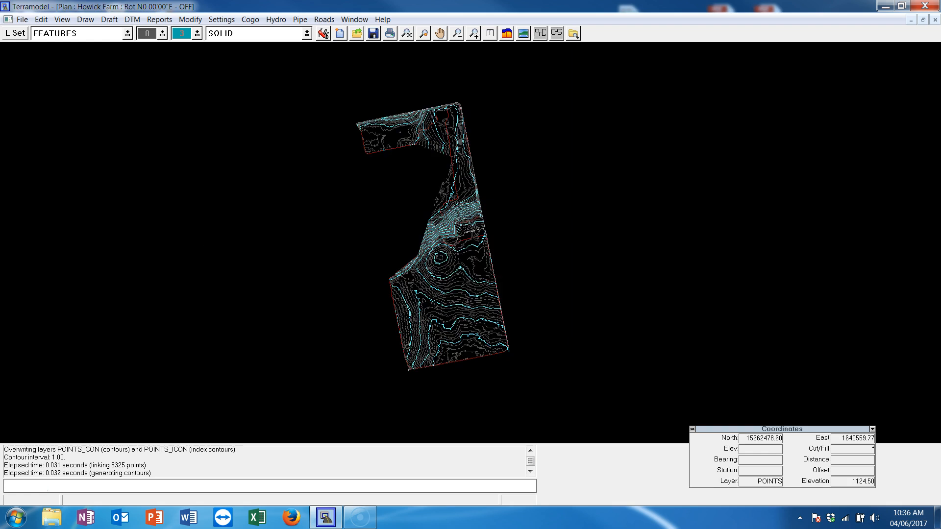
{"action": "key", "text": "ctrl+Tab"}
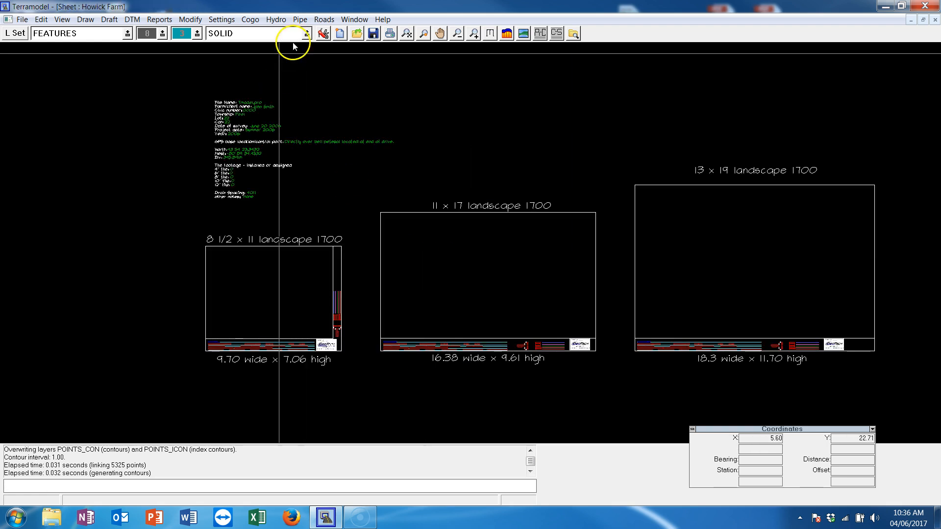
{"action": "left_click", "coordinate": [356, 20]}
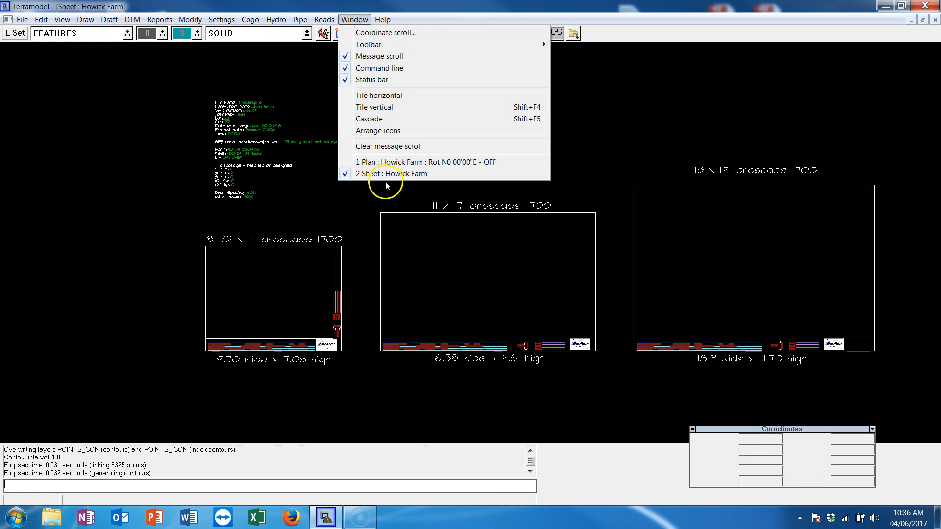
{"action": "left_click", "coordinate": [130, 108]}
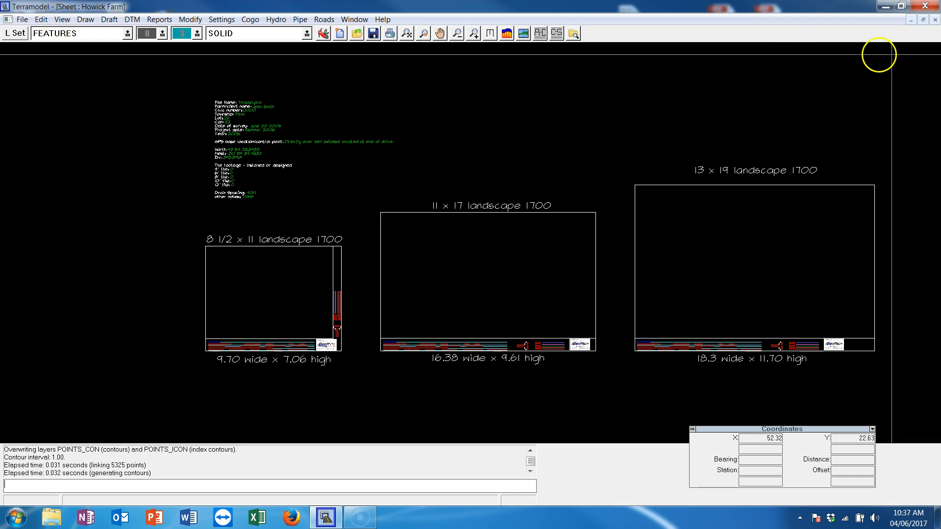
Close the Sheet view, create a new Sheet view of the project and make it the active view.
{"action": "left_click", "coordinate": [935, 20]}
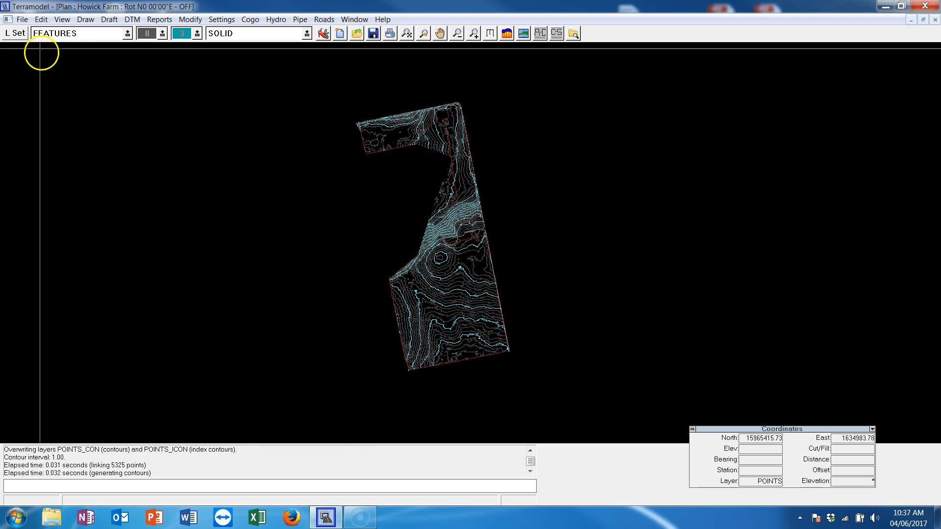
{"action": "left_click", "coordinate": [354, 19]}
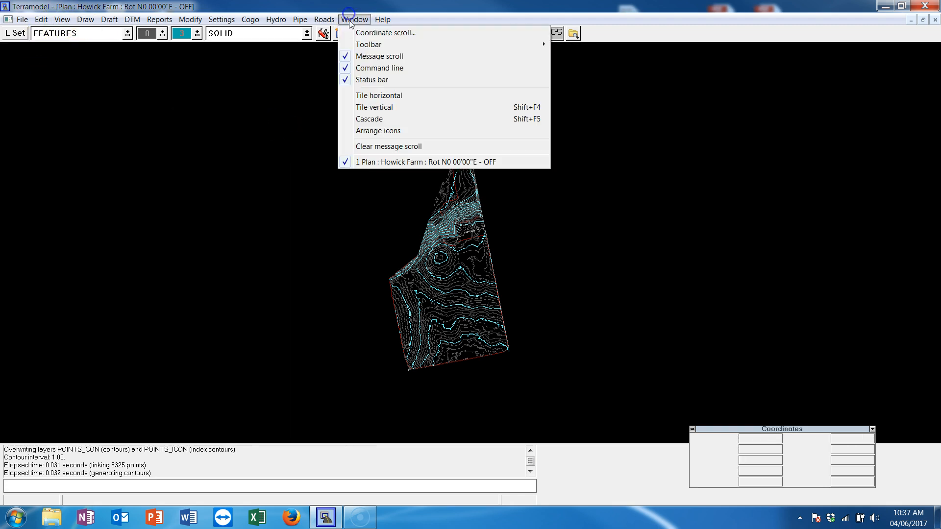
{"action": "left_click", "coordinate": [62, 19]}
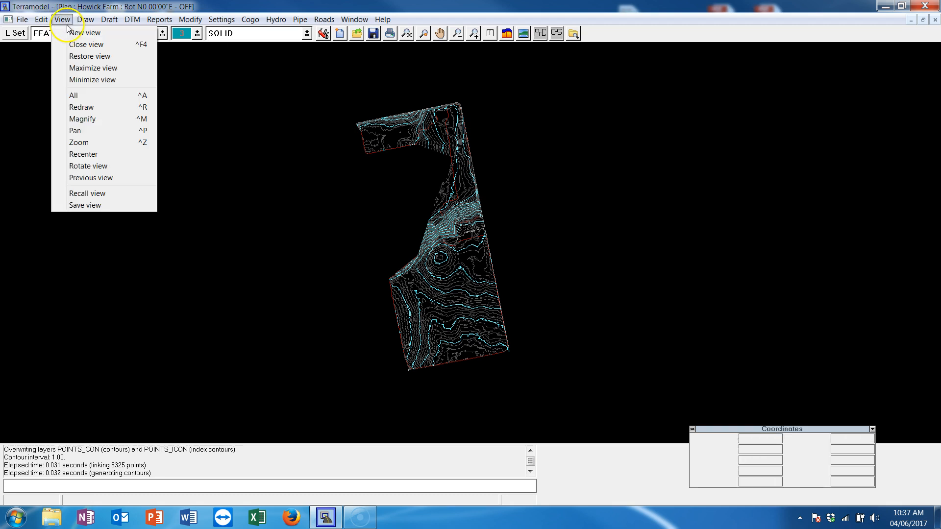
{"action": "left_click", "coordinate": [78, 32]}
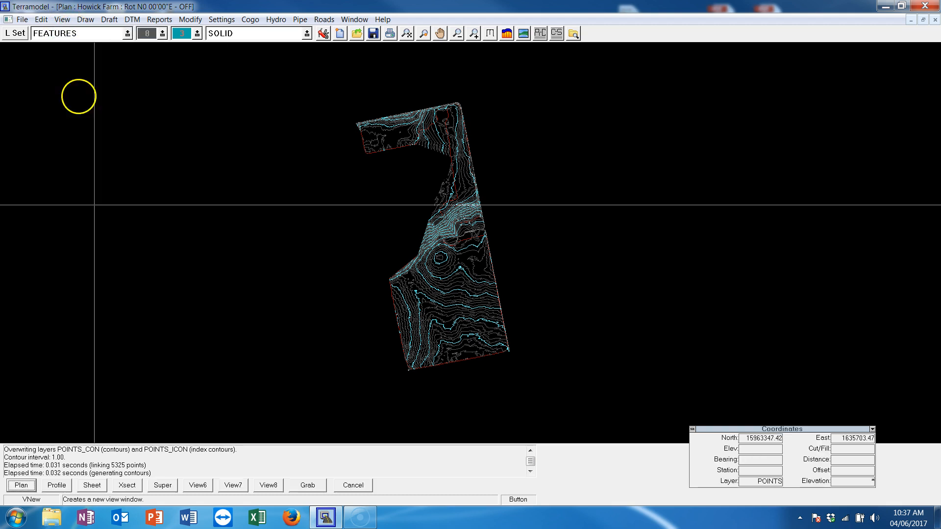
{"action": "left_click", "coordinate": [93, 485]}
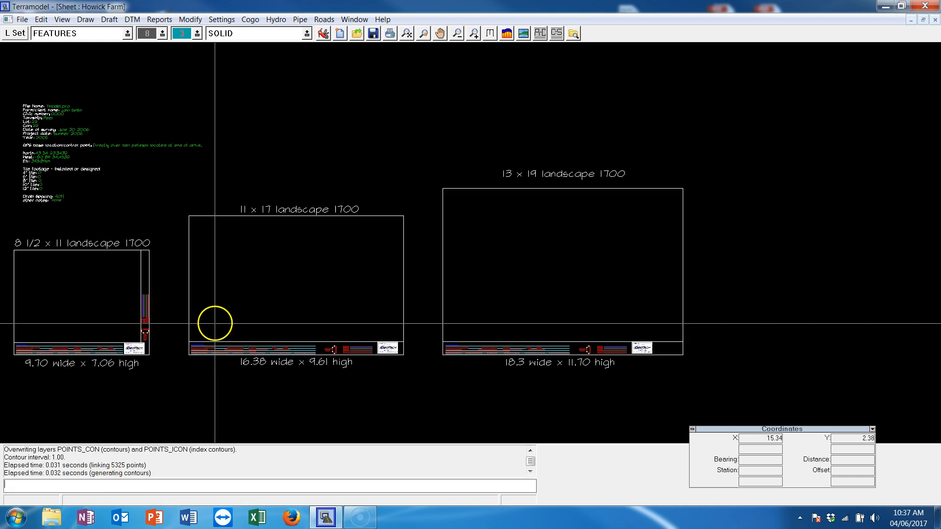
{"action": "left_click", "coordinate": [223, 320]}
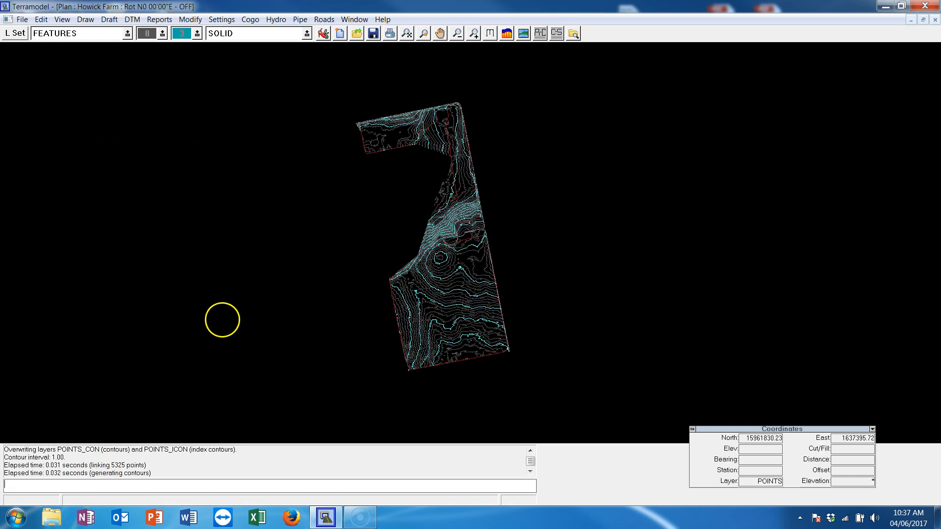
{"action": "left_click", "coordinate": [359, 20]}
{"action": "left_click", "coordinate": [416, 177]}
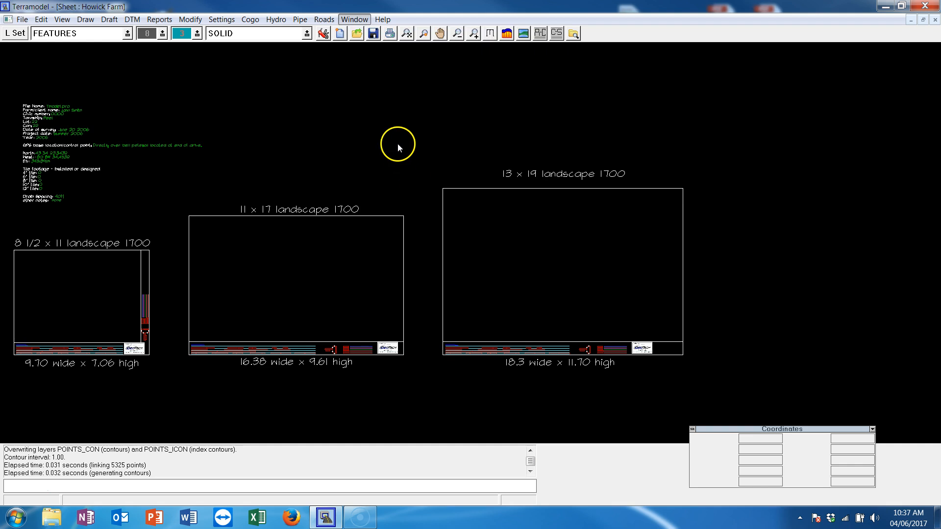
Examine the 8 1/2 x 11, 11 x 17 and 13 x 19 landscape page layouts in the Sheet view.
{"action": "scroll", "coordinate": [343, 307], "scroll_direction": "up", "scroll_amount": 3}
{"action": "scroll", "coordinate": [326, 326], "scroll_direction": "down", "scroll_amount": 2}
{"action": "middle_click_drag", "start_coordinate": [290, 336], "coordinate": [387, 225]}
{"action": "scroll", "coordinate": [383, 255], "scroll_direction": "up", "scroll_amount": 2}
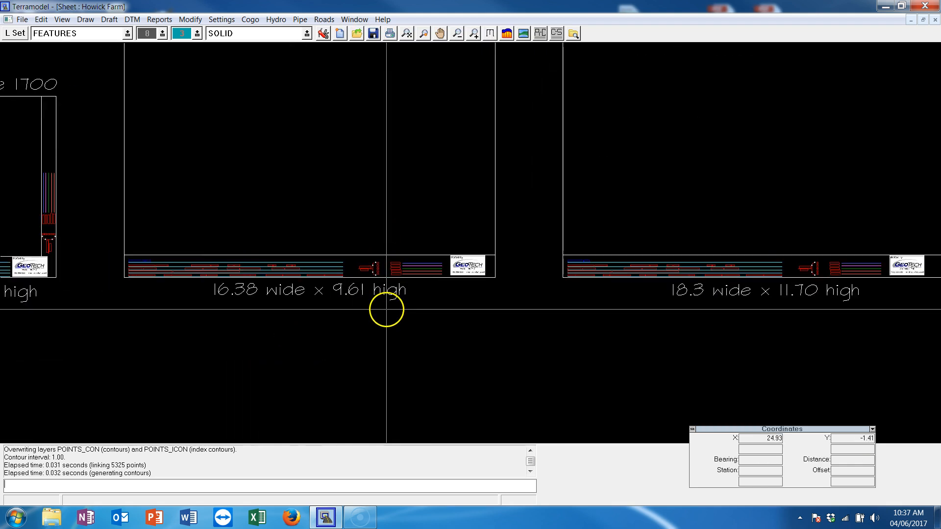
{"action": "scroll", "coordinate": [358, 307], "scroll_direction": "down", "scroll_amount": 1}
{"action": "scroll", "coordinate": [309, 176], "scroll_direction": "down", "scroll_amount": 1}
{"action": "scroll", "coordinate": [399, 310], "scroll_direction": "down", "scroll_amount": 1}
{"action": "scroll", "coordinate": [401, 246], "scroll_direction": "up", "scroll_amount": 1}
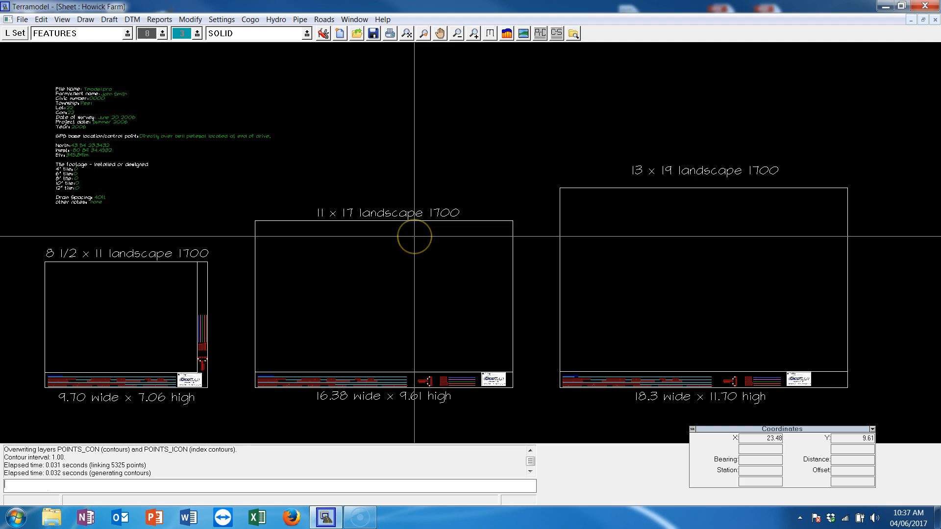
Examine the title block, tile footage legend and company logo along the lower edge of the 11 x 17 landscape layout.
{"action": "scroll", "coordinate": [420, 331], "scroll_direction": "up", "scroll_amount": 1}
{"action": "middle_click_drag", "start_coordinate": [388, 332], "coordinate": [456, 237]}
{"action": "scroll", "coordinate": [467, 302], "scroll_direction": "up", "scroll_amount": 2}
{"action": "scroll", "coordinate": [467, 302], "scroll_direction": "up", "scroll_amount": 1}
{"action": "middle_click_drag", "start_coordinate": [468, 313], "coordinate": [491, 142]}
{"action": "scroll", "coordinate": [452, 275], "scroll_direction": "up", "scroll_amount": 3}
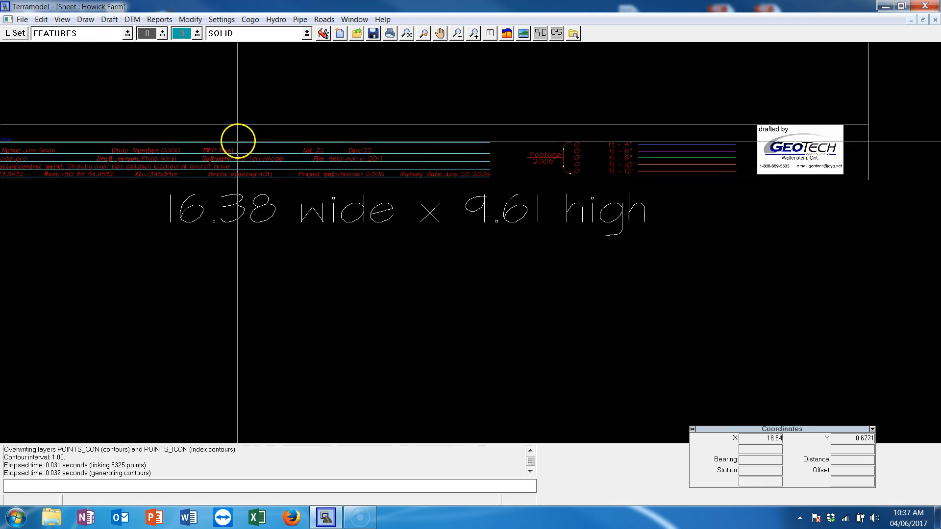
{"action": "scroll", "coordinate": [370, 99], "scroll_direction": "down", "scroll_amount": 1}
{"action": "middle_click_drag", "start_coordinate": [370, 99], "coordinate": [363, 283]}
{"action": "scroll", "coordinate": [375, 235], "scroll_direction": "down", "scroll_amount": 1}
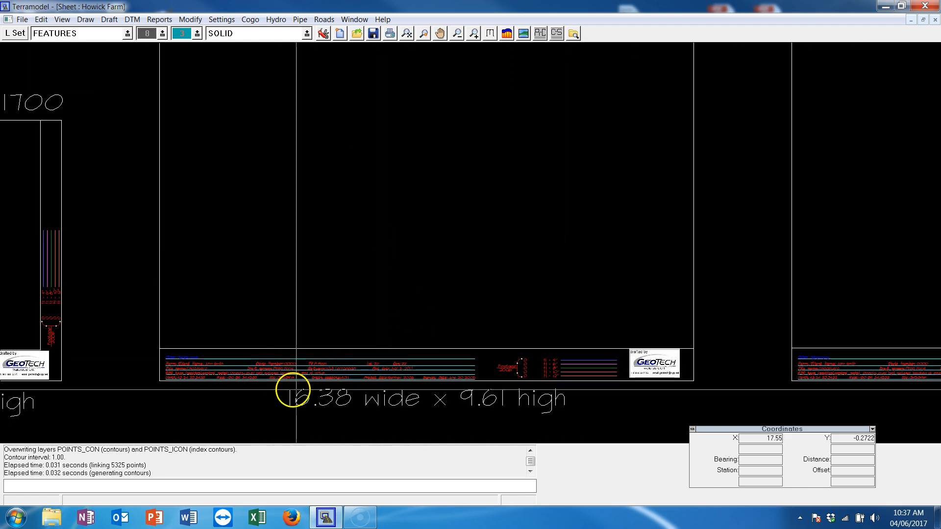
{"action": "scroll", "coordinate": [416, 362], "scroll_direction": "down", "scroll_amount": 1}
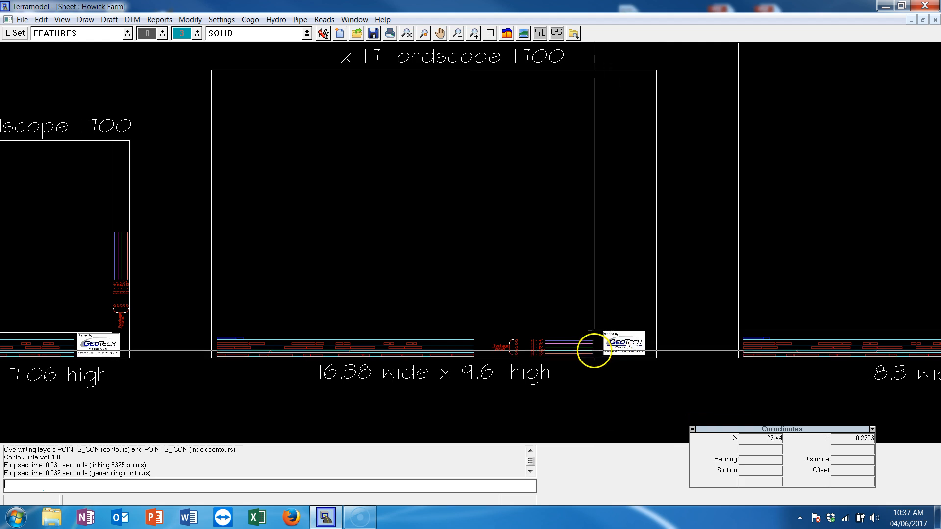
Compare the farm's contour plan with the 11 x 17 landscape sheet layout, finishing in the Plan view.
{"action": "key", "text": "ctrl+Tab"}
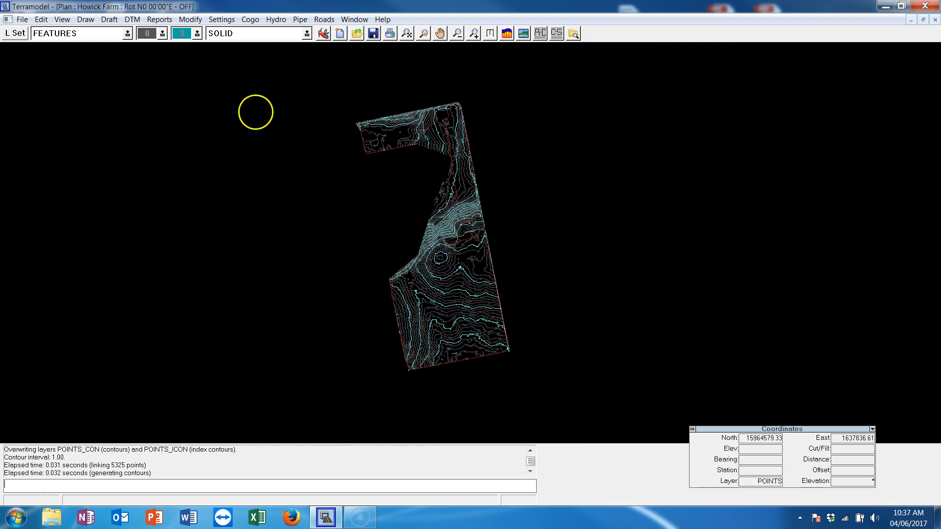
{"action": "key", "text": "ctrl+Tab"}
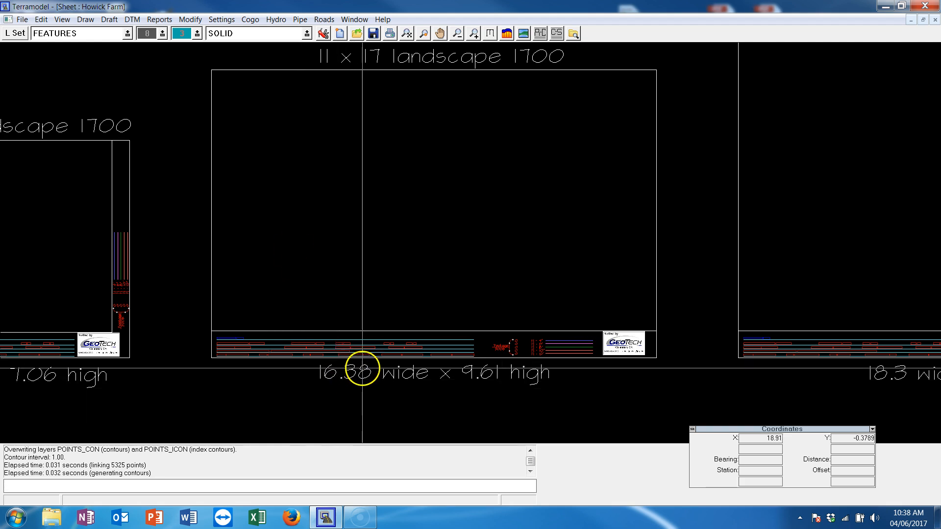
{"action": "key", "text": "ctrl+Tab"}
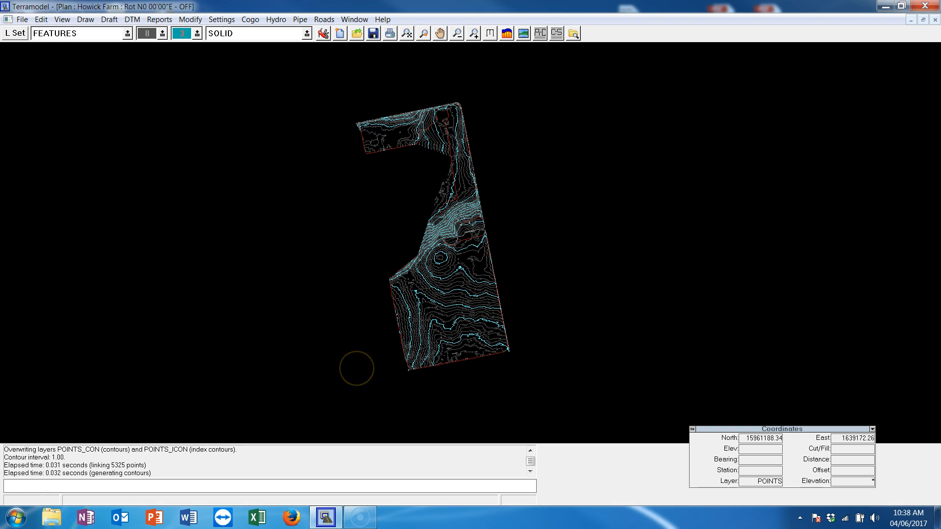
Make PLOT BOX the current layer.
{"action": "left_click", "coordinate": [98, 37]}
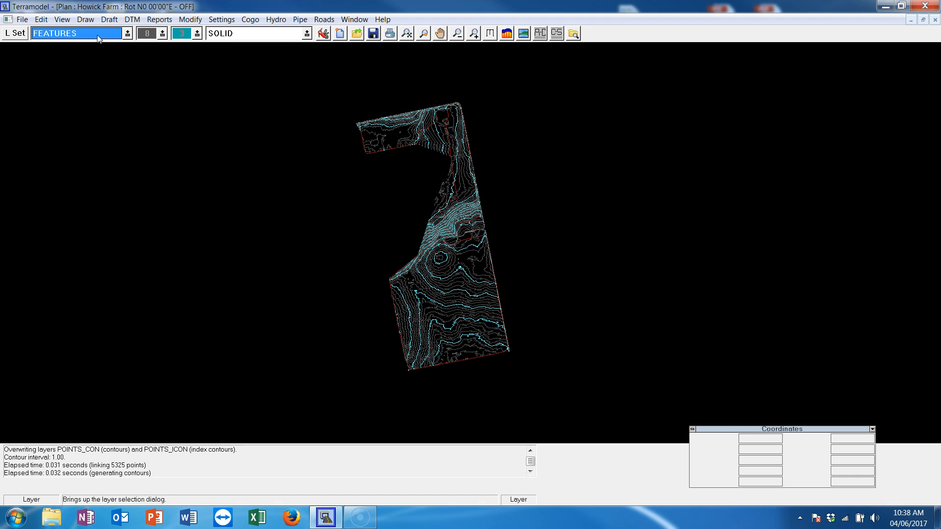
{"action": "left_click", "coordinate": [128, 118]}
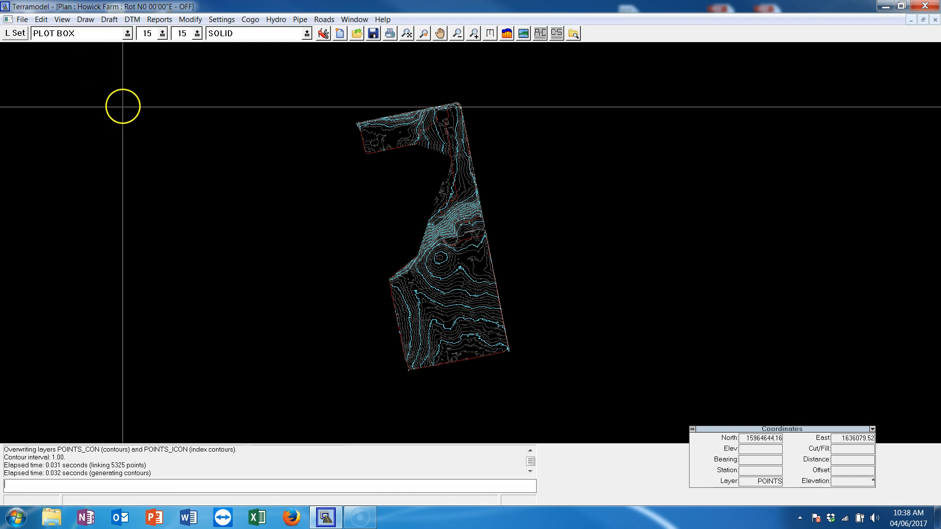
{"action": "left_click", "coordinate": [86, 34]}
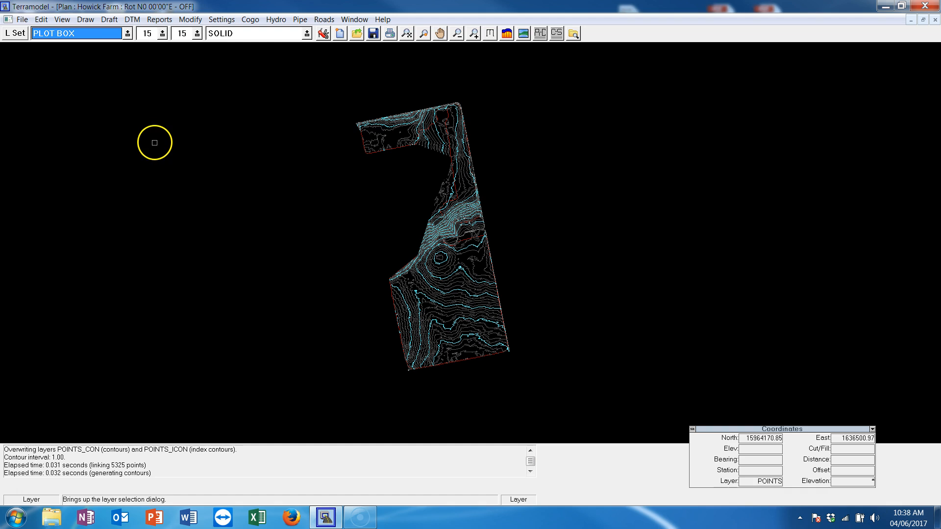
{"action": "scroll", "coordinate": [61, 23], "scroll_direction": "down", "scroll_amount": 1}
{"action": "scroll", "coordinate": [84, 81], "scroll_direction": "down", "scroll_amount": 4}
{"action": "scroll", "coordinate": [84, 81], "scroll_direction": "up", "scroll_amount": 5}
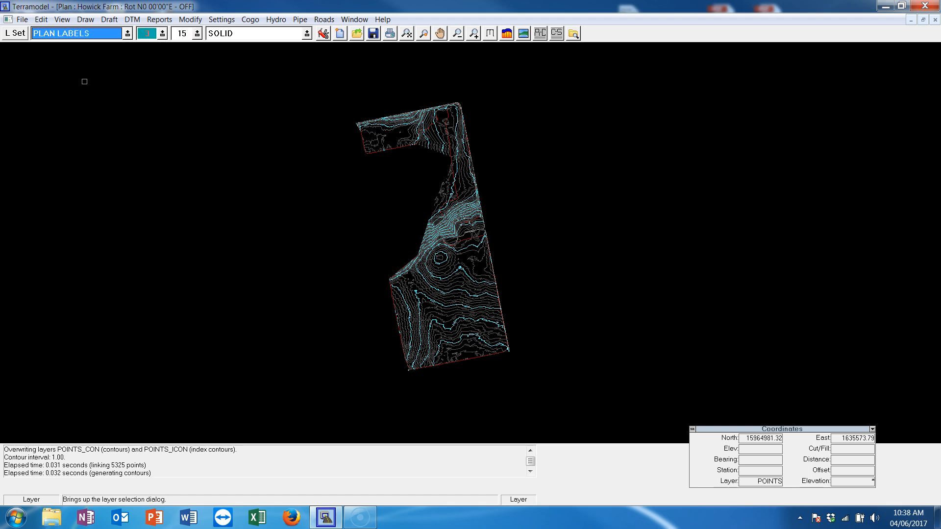
{"action": "right_click", "coordinate": [112, 135]}
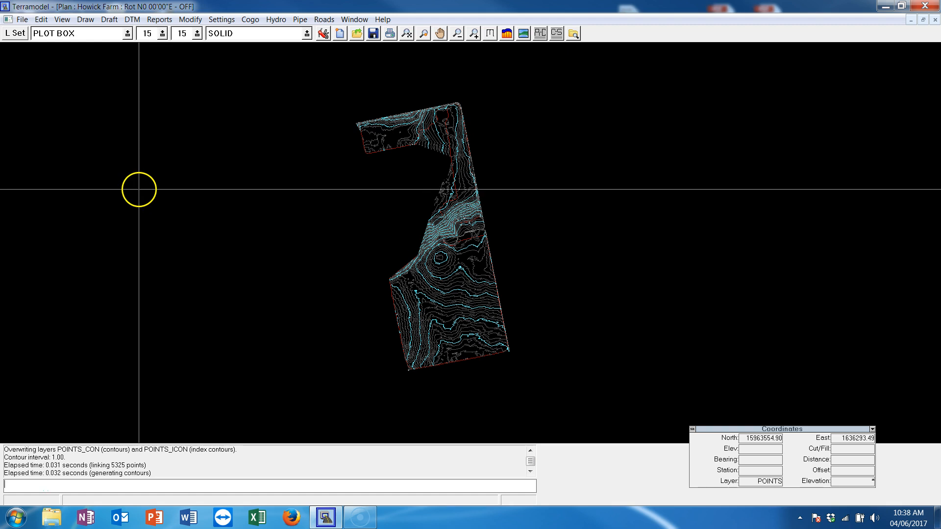
Draw a plot box 16.38 high and 9.61 wide at bearing N0 00'00"E, starting just southwest of the farm.
{"action": "left_click", "coordinate": [85, 22]}
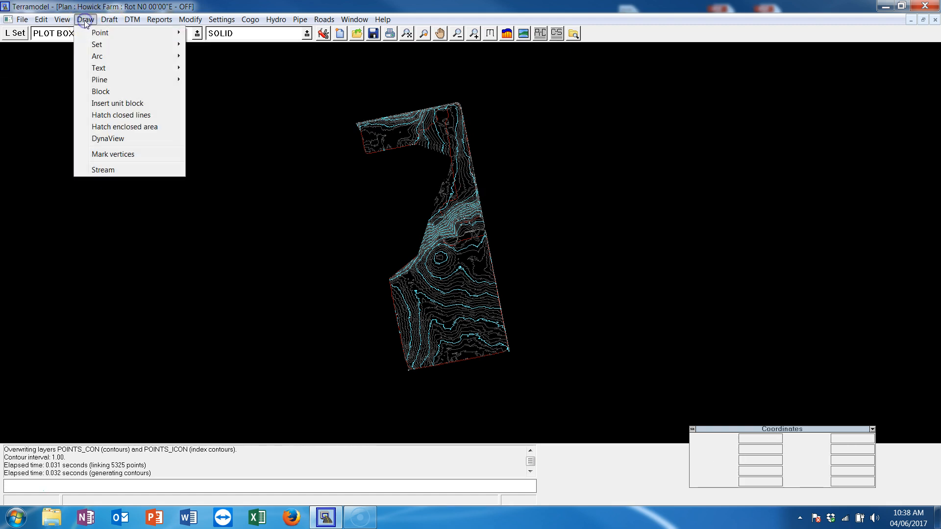
{"action": "mouse_move", "coordinate": [169, 80]}
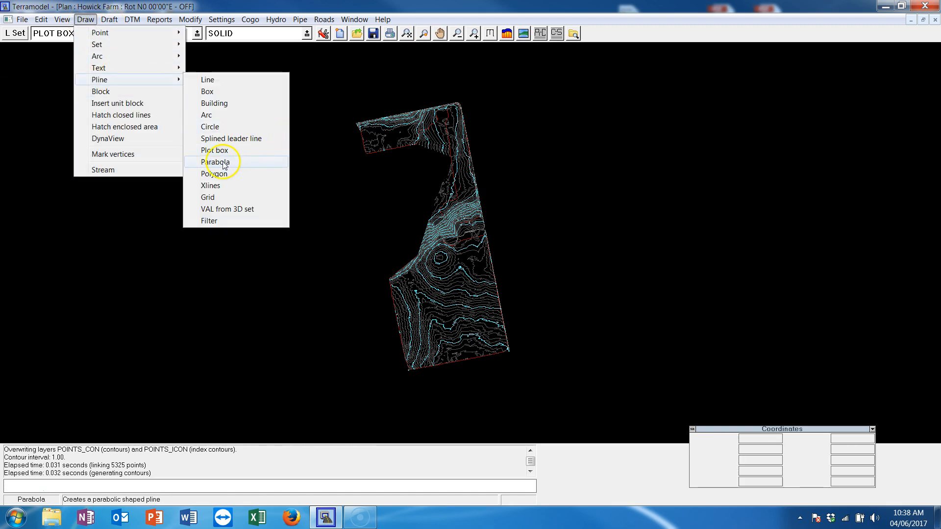
{"action": "left_click", "coordinate": [235, 151]}
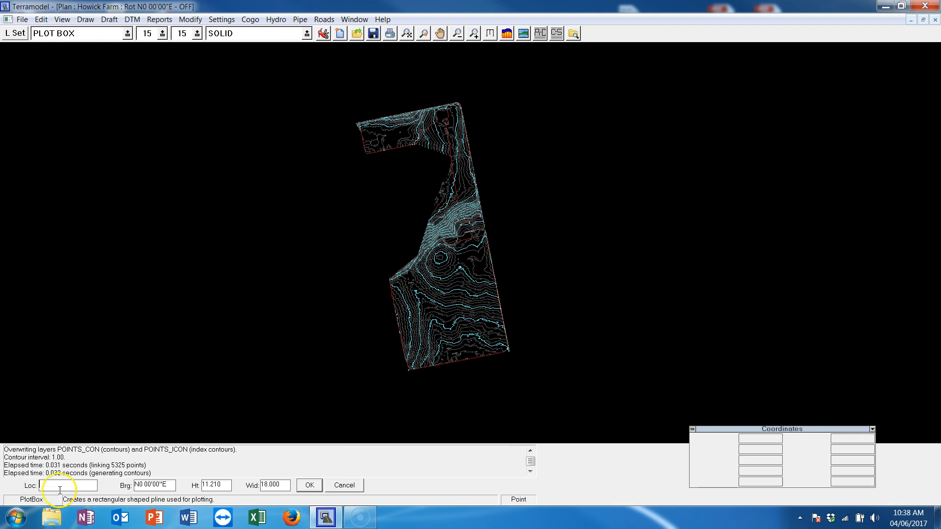
{"action": "left_click", "coordinate": [353, 402]}
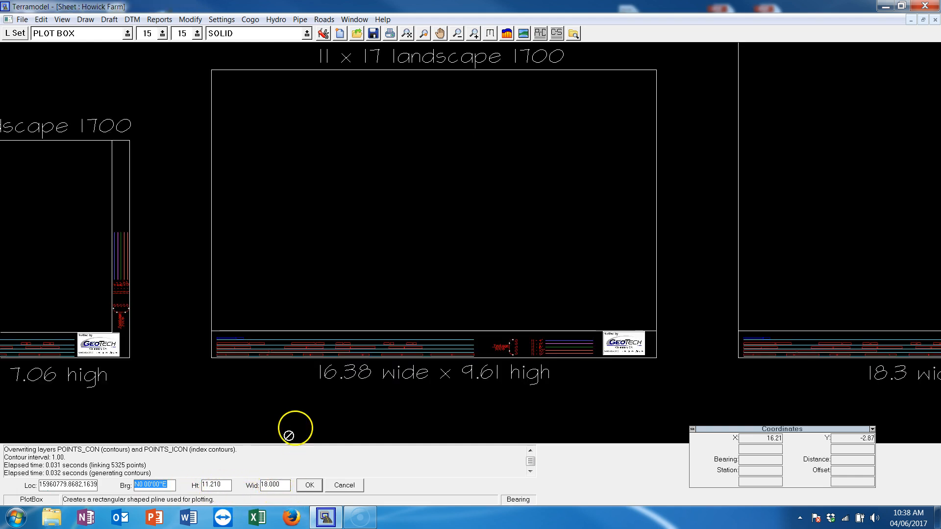
{"action": "key", "text": "ctrl+Tab"}
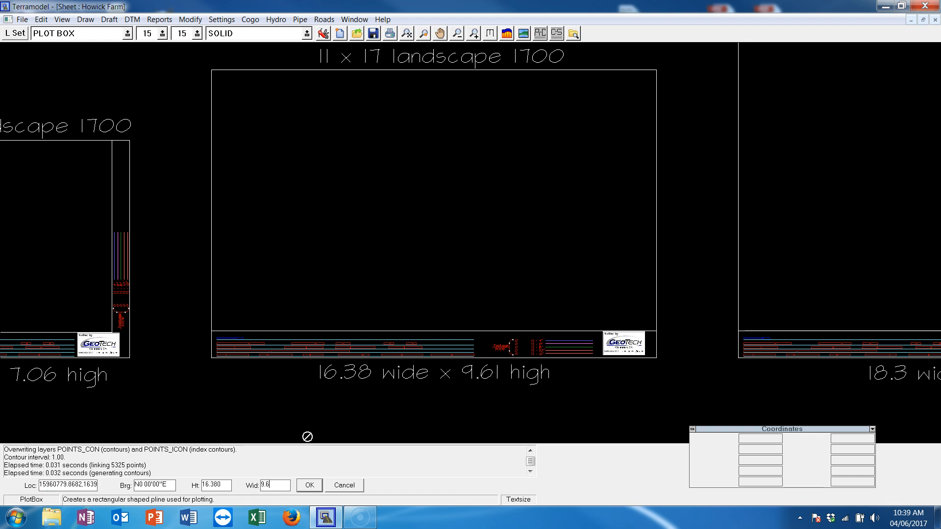
{"action": "left_click", "coordinate": [321, 489]}
{"action": "scroll", "coordinate": [412, 236], "scroll_direction": "up", "scroll_amount": 2}
{"action": "scroll", "coordinate": [412, 237], "scroll_direction": "down", "scroll_amount": 2}
{"action": "mouse_move", "coordinate": [472, 317]}
{"action": "middle_mouse_down"}
{"action": "mouse_move", "coordinate": [468, 250]}
{"action": "mouse_move", "coordinate": [492, 283]}
{"action": "middle_mouse_up"}
{"action": "scroll", "coordinate": [476, 241], "scroll_direction": "up", "scroll_amount": 1}
{"action": "scroll", "coordinate": [475, 241], "scroll_direction": "down", "scroll_amount": 2}
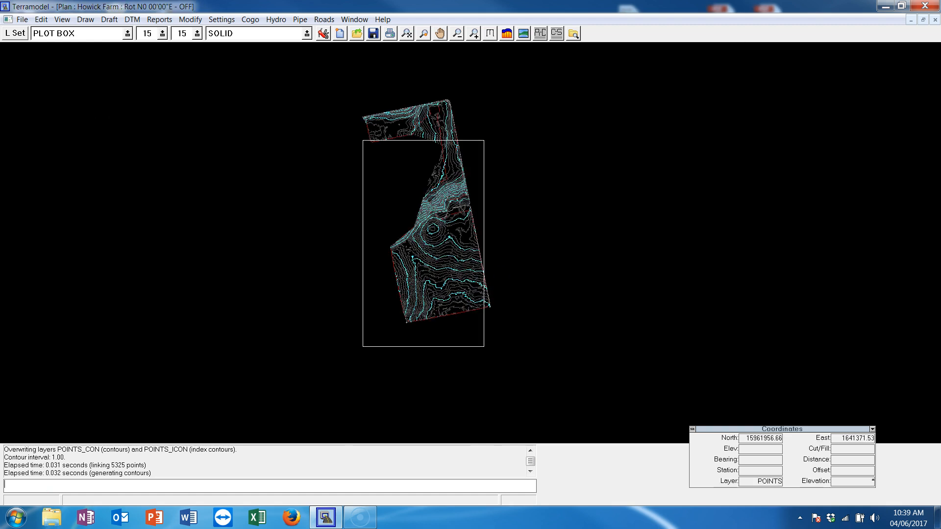
Create a DynaView of the plot box at scale 200, snapped to the lower-left corner of the 11 x 17 landscape sheet's drawing area.
{"action": "key", "text": "ctrl+Tab"}
{"action": "key", "text": "ctrl+Tab"}
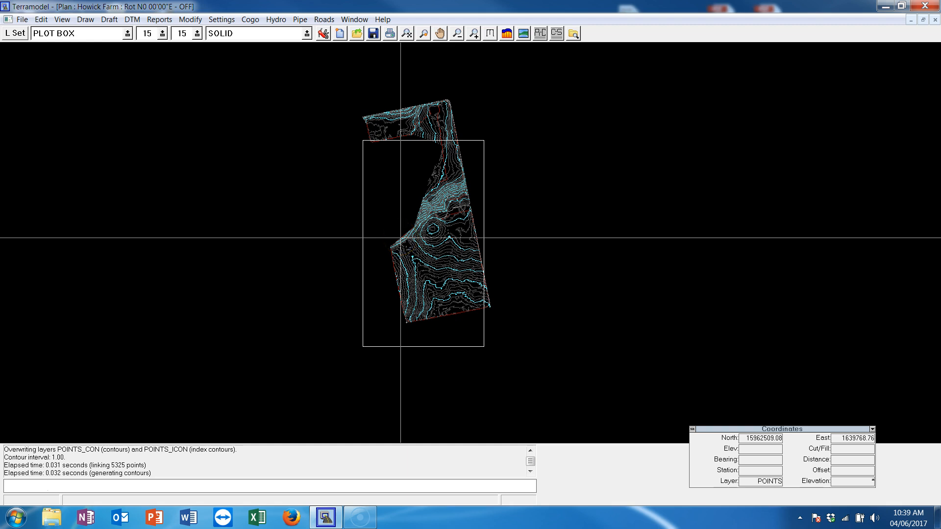
{"action": "left_click", "coordinate": [381, 239]}
{"action": "type", "text": "dv"}
{"action": "key", "text": "Return"}
{"action": "left_click", "coordinate": [395, 346]}
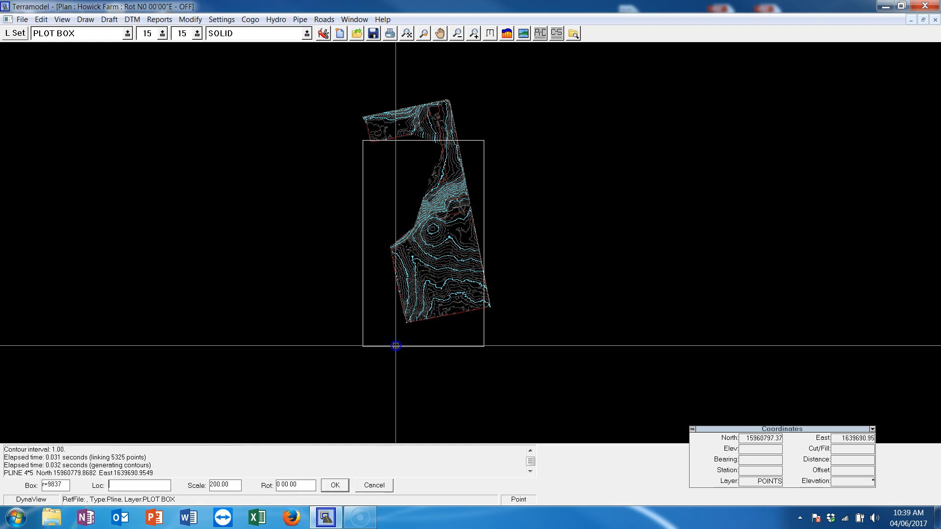
{"action": "key", "text": "ctrl+Tab"}
{"action": "key", "text": "ctrl+Tab"}
{"action": "key", "text": "ctrl+Tab"}
{"action": "right_click", "coordinate": [300, 292]}
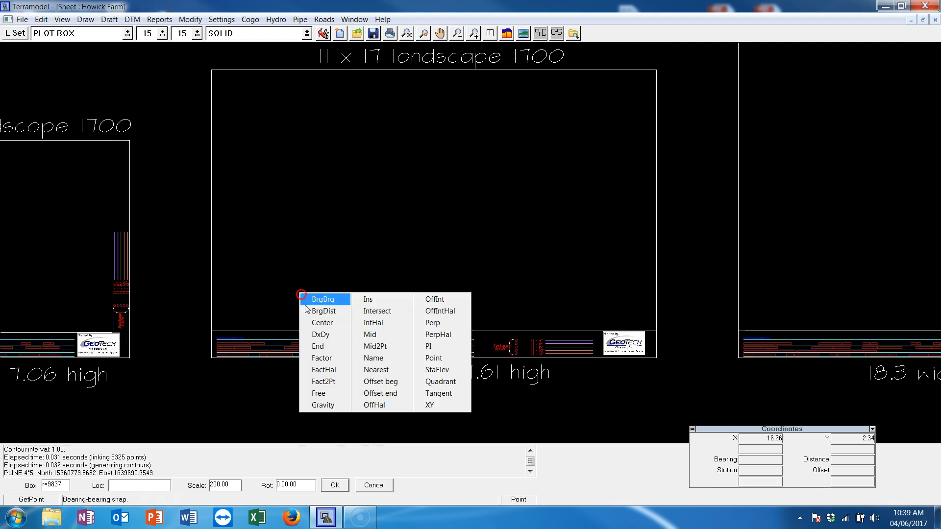
{"action": "left_click", "coordinate": [318, 346]}
{"action": "left_click", "coordinate": [280, 332]}
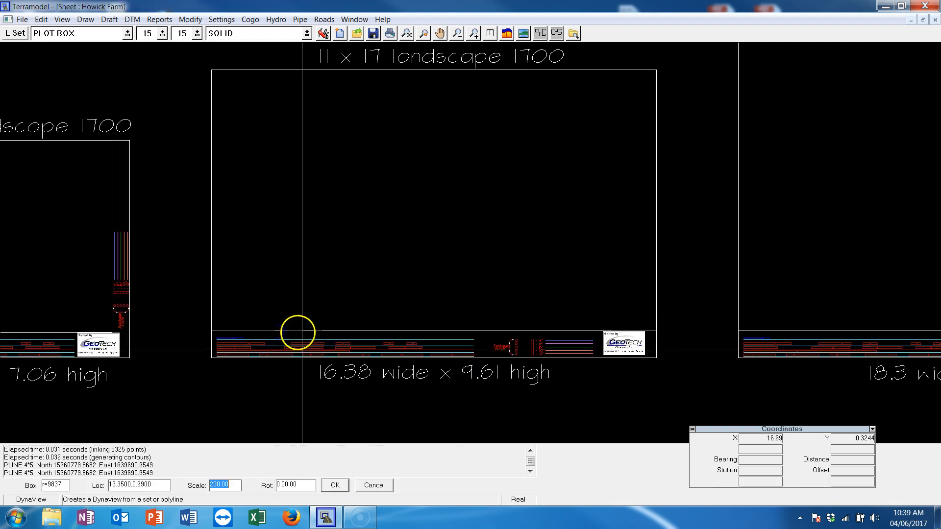
{"action": "left_click", "coordinate": [345, 486]}
Return to the Plan view and delete the plot box around the farm.
{"action": "key", "text": "ctrl+Tab"}
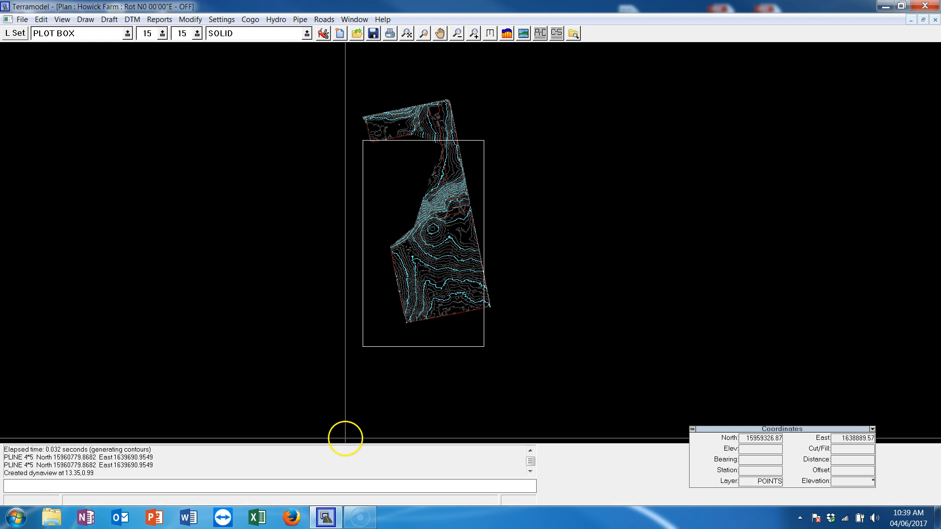
{"action": "key", "text": "Delete"}
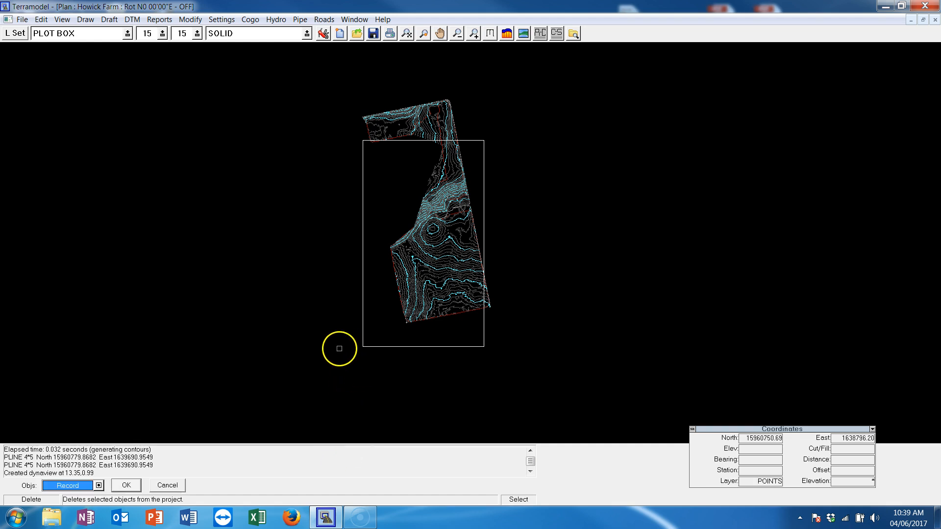
{"action": "left_click", "coordinate": [370, 349]}
{"action": "key", "text": "Return"}
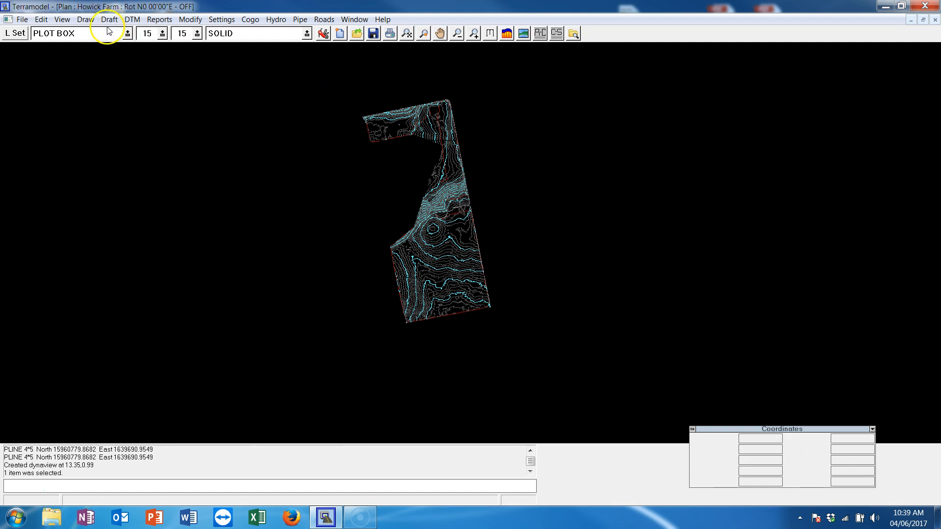
Draw a plot box 9.61 high and 16.38 wide, starting just southwest of the farm, and compare it with the sheet layout.
{"action": "left_click", "coordinate": [80, 20]}
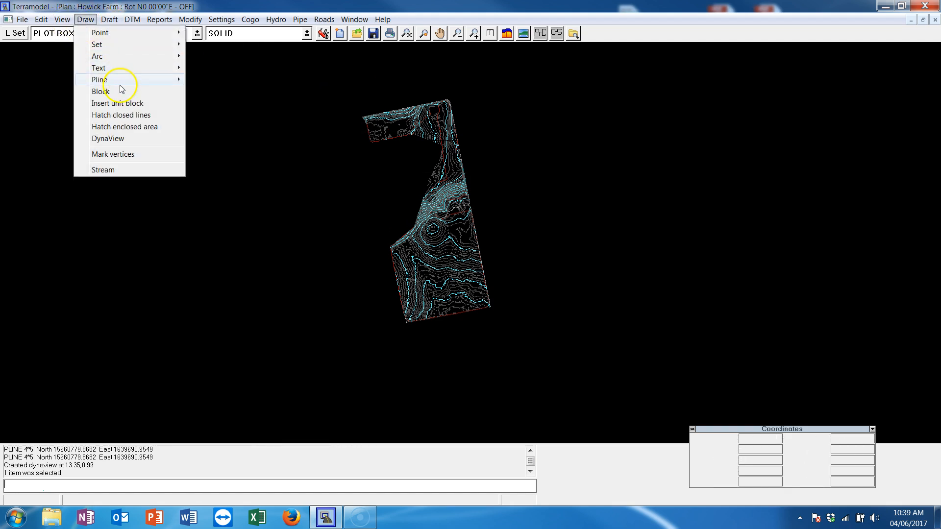
{"action": "mouse_move", "coordinate": [122, 81]}
{"action": "left_click", "coordinate": [231, 150]}
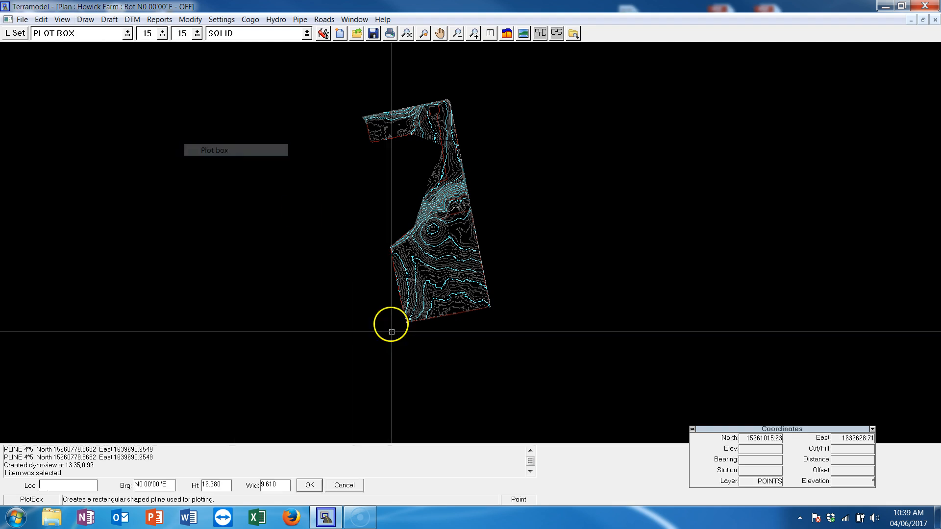
{"action": "double_click", "coordinate": [225, 484]}
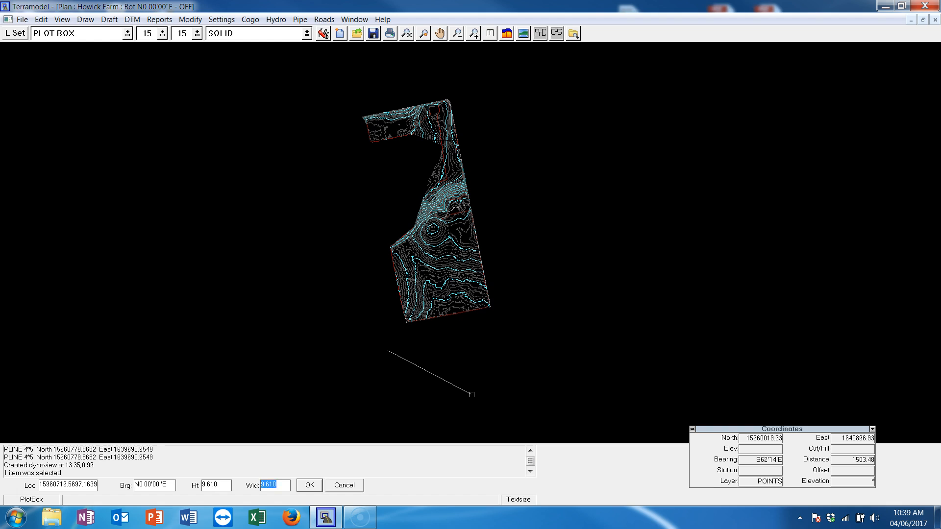
{"action": "key", "text": "ctrl+Tab"}
{"action": "key", "text": "ctrl+Tab"}
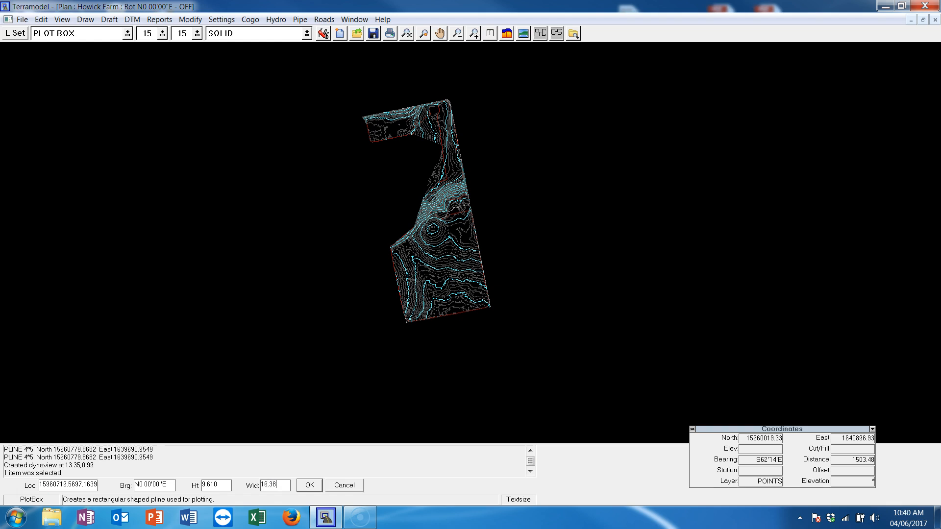
{"action": "left_click", "coordinate": [310, 485]}
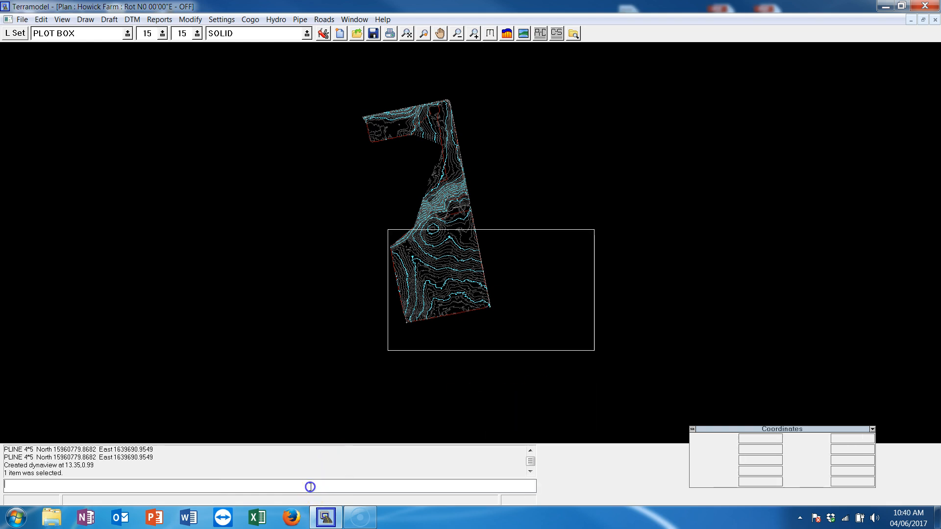
{"action": "scroll", "coordinate": [525, 330], "scroll_direction": "up", "scroll_amount": 1}
{"action": "scroll", "coordinate": [574, 313], "scroll_direction": "down", "scroll_amount": 1}
{"action": "middle_click_drag", "start_coordinate": [598, 306], "coordinate": [517, 300]}
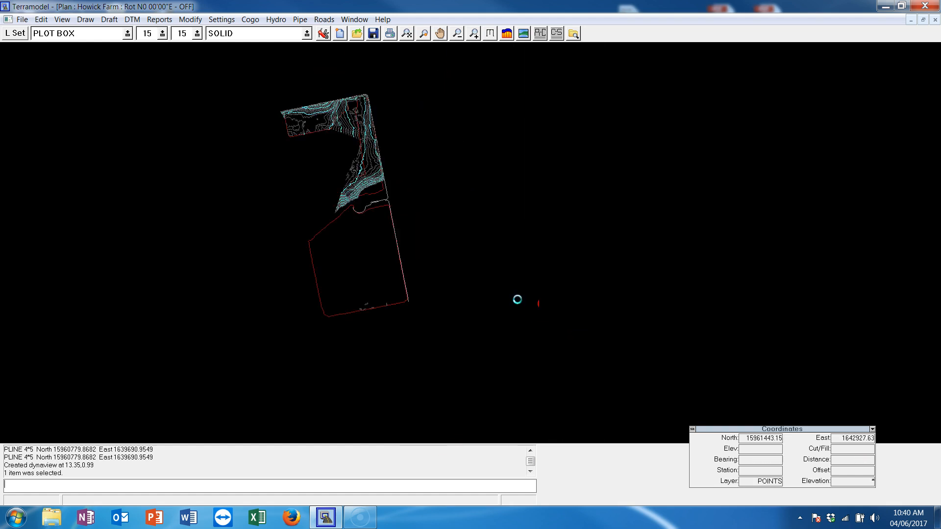
{"action": "key", "text": "ctrl+Tab"}
{"action": "key", "text": "ctrl+Tab"}
{"action": "scroll", "coordinate": [475, 288], "scroll_direction": "up", "scroll_amount": 1}
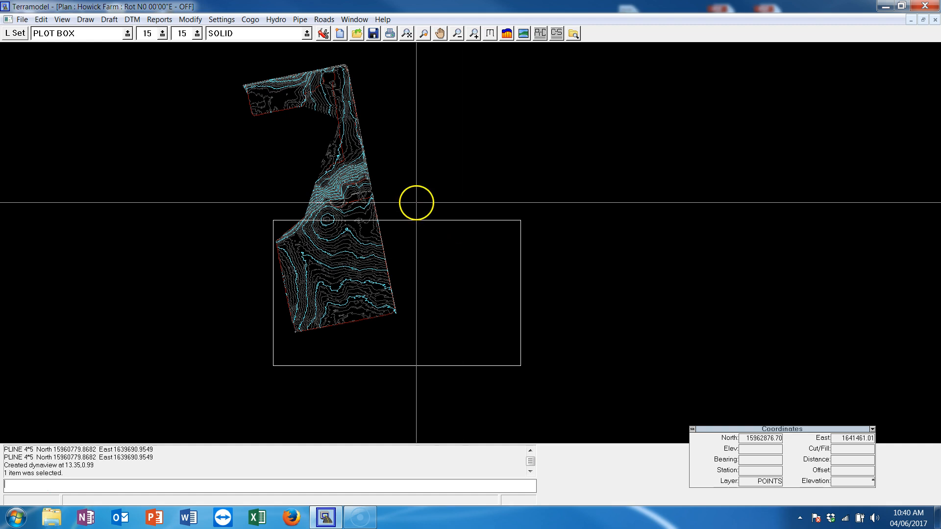
Make FEATURES the current layer.
{"action": "left_click", "coordinate": [54, 43]}
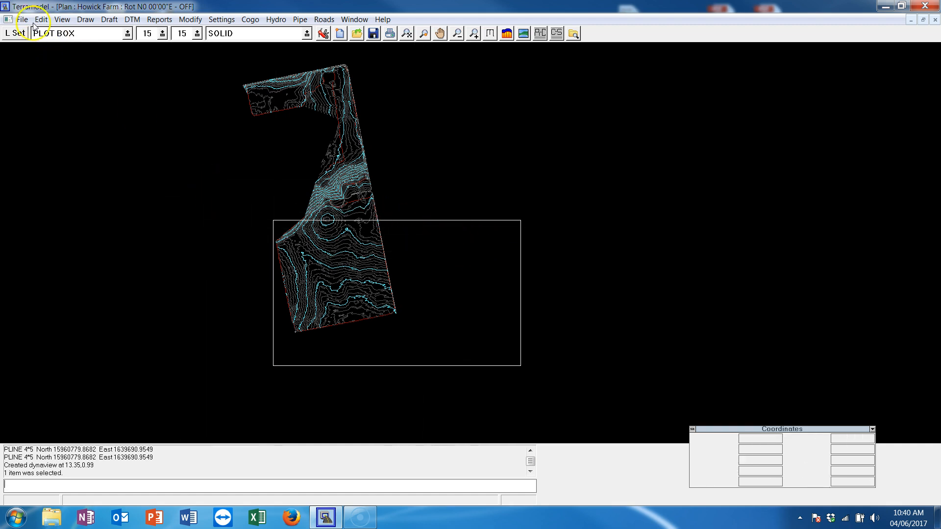
{"action": "left_click", "coordinate": [65, 37]}
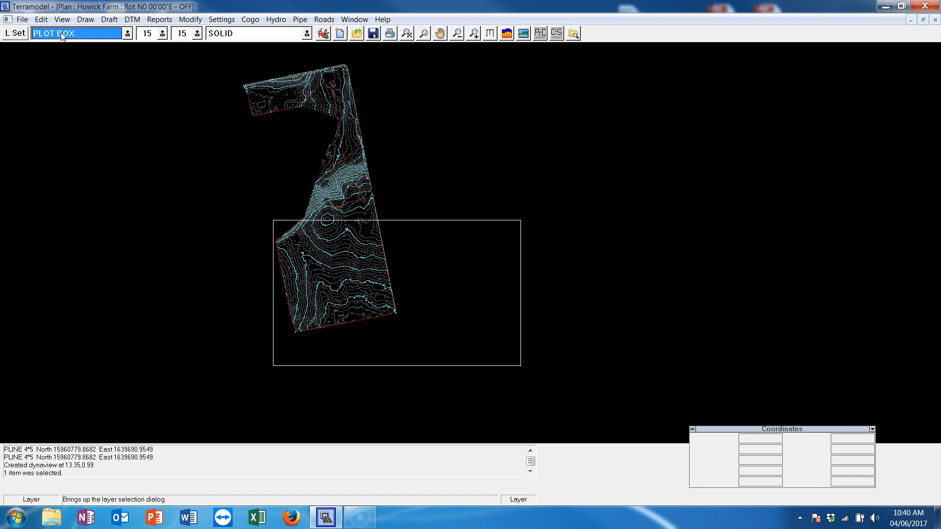
{"action": "key", "text": "f"}
{"action": "left_click", "coordinate": [86, 61]}
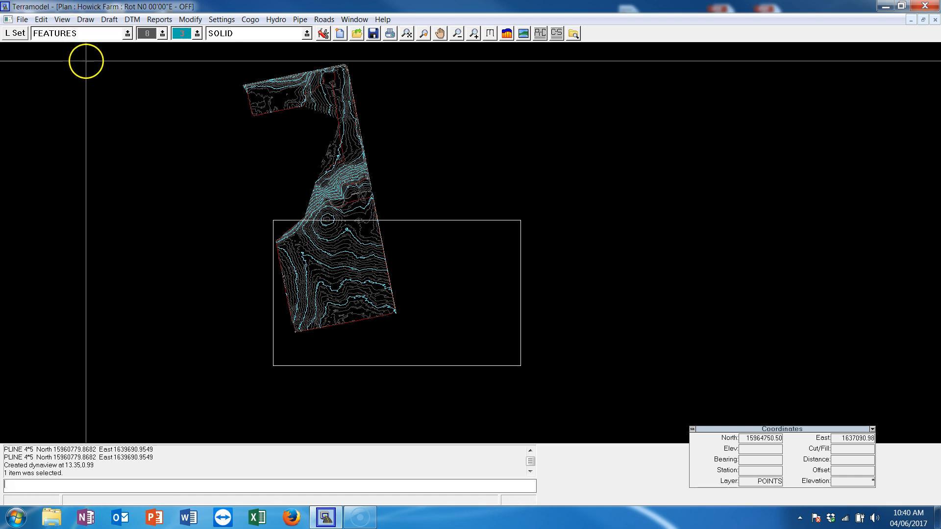
Insert the 200scl scale bar block at X and Y scale 200 inside the plot box's upper-right area.
{"action": "left_click", "coordinate": [85, 19]}
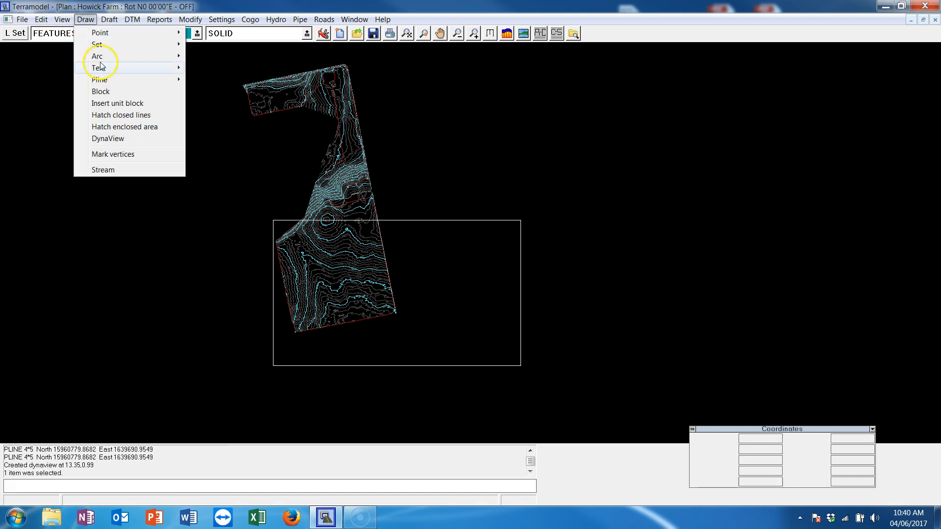
{"action": "left_click", "coordinate": [123, 103]}
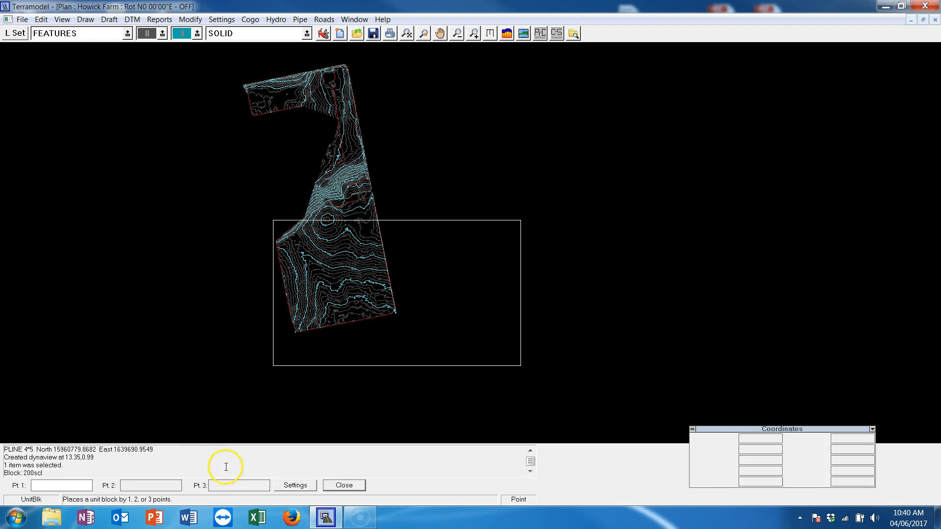
{"action": "left_click", "coordinate": [303, 485]}
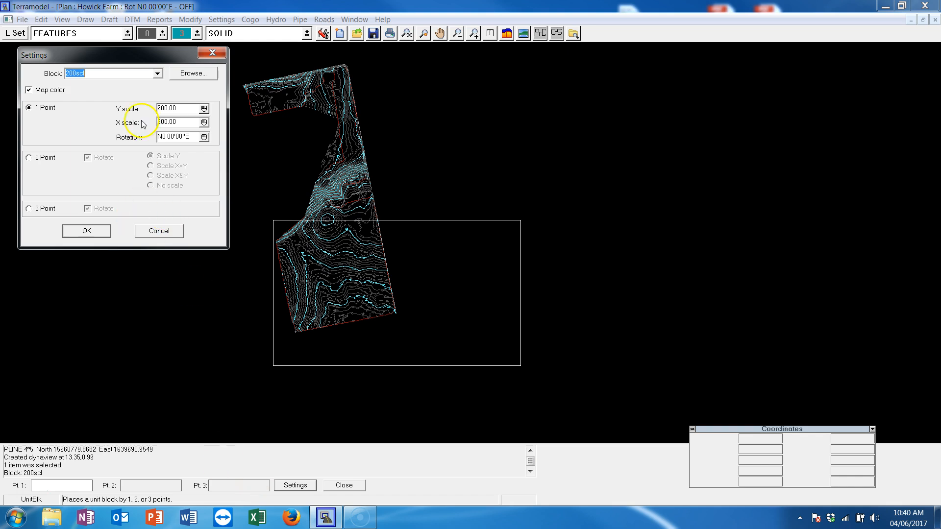
{"action": "left_click", "coordinate": [124, 85]}
{"action": "left_click", "coordinate": [87, 231]}
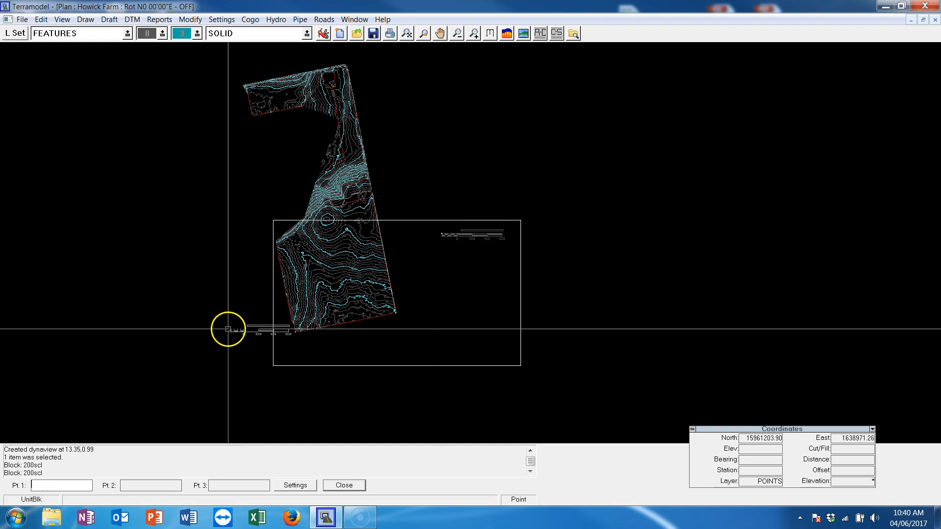
Insert the na6 unit block at X and Y scale 200 above the plot box, west of the farm's narrow middle.
{"action": "left_click", "coordinate": [295, 485]}
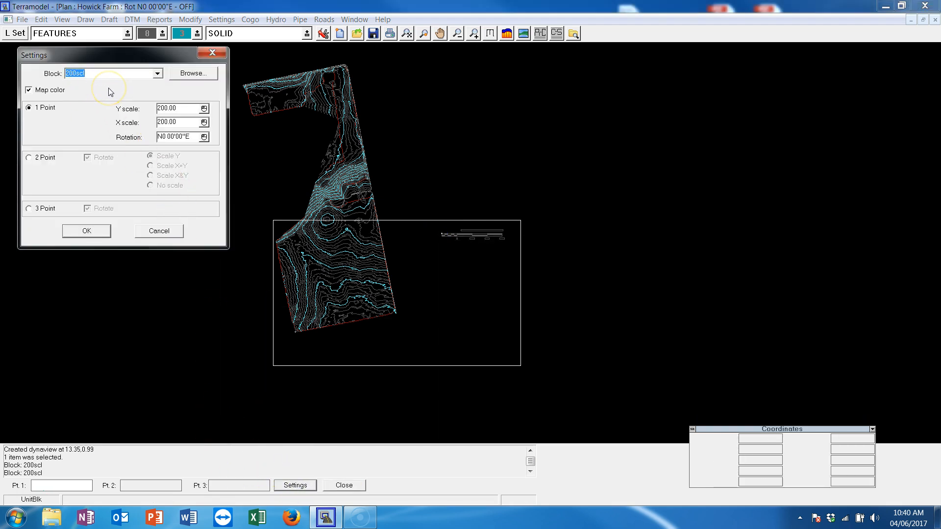
{"action": "type", "text": "na6"}
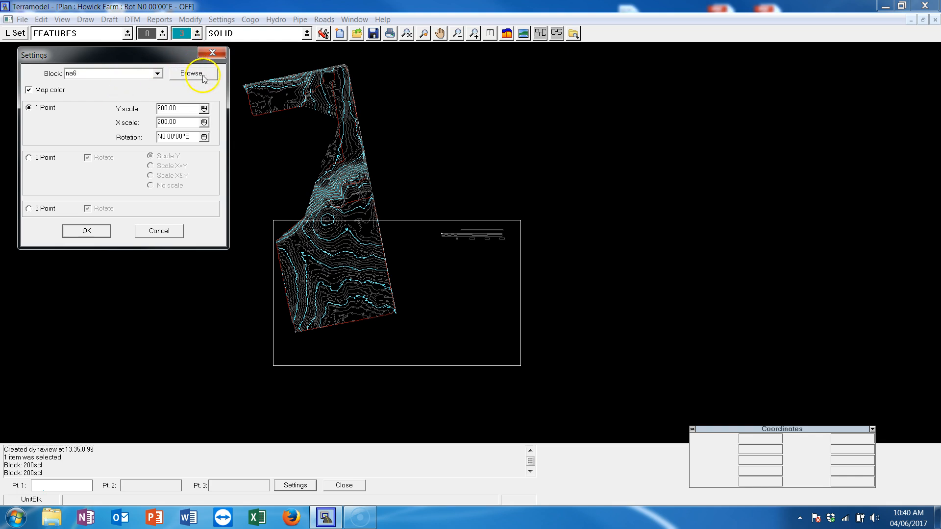
{"action": "left_click", "coordinate": [88, 230]}
{"action": "left_click", "coordinate": [295, 180]}
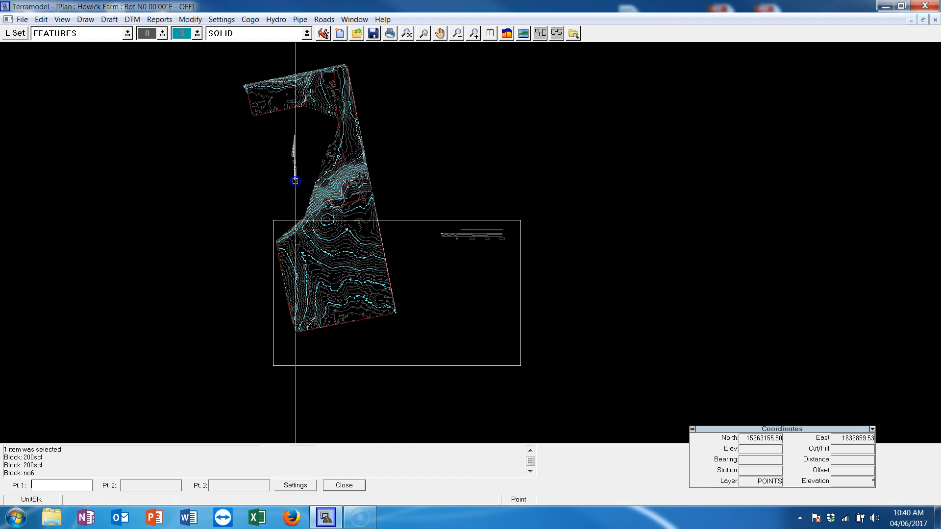
{"action": "key", "text": "Escape"}
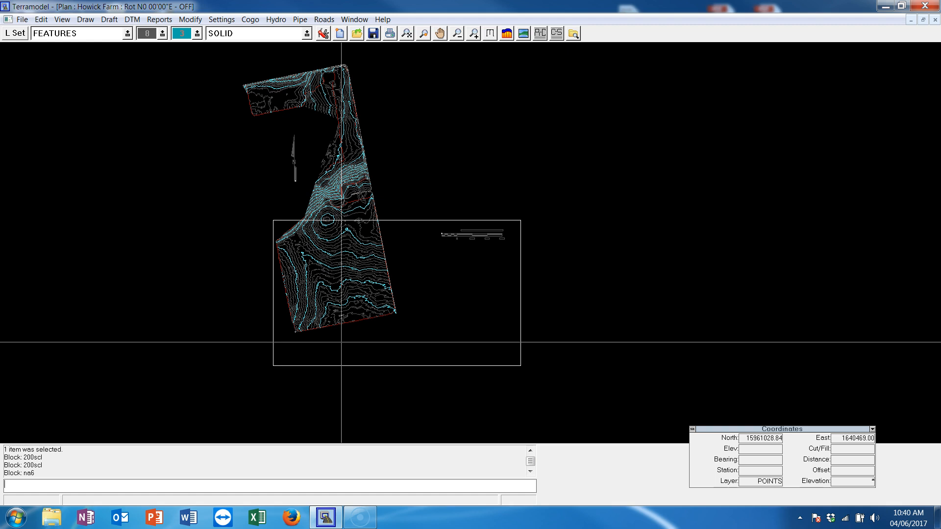
{"action": "left_click", "coordinate": [498, 304]}
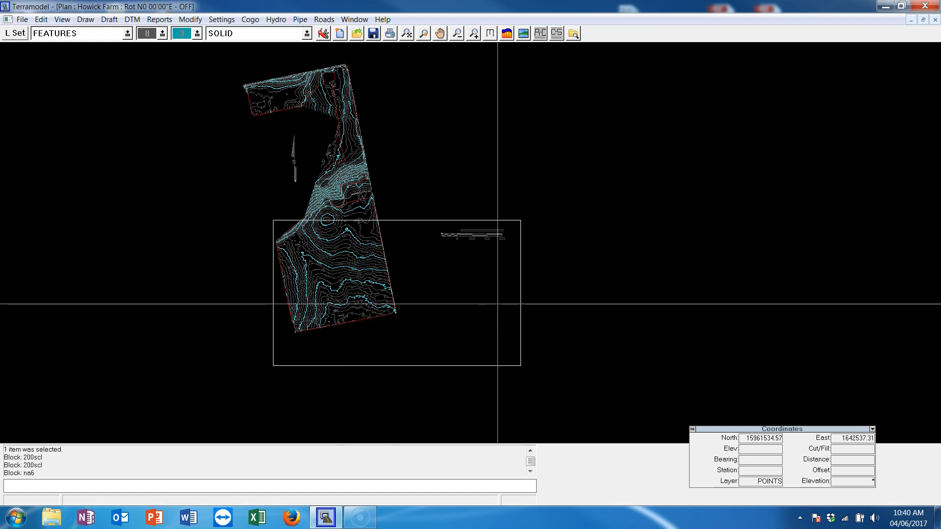
{"action": "type", "text": "ro"}
{"action": "key", "text": "Return"}
{"action": "left_click", "coordinate": [469, 228]}
{"action": "left_click", "coordinate": [469, 221]}
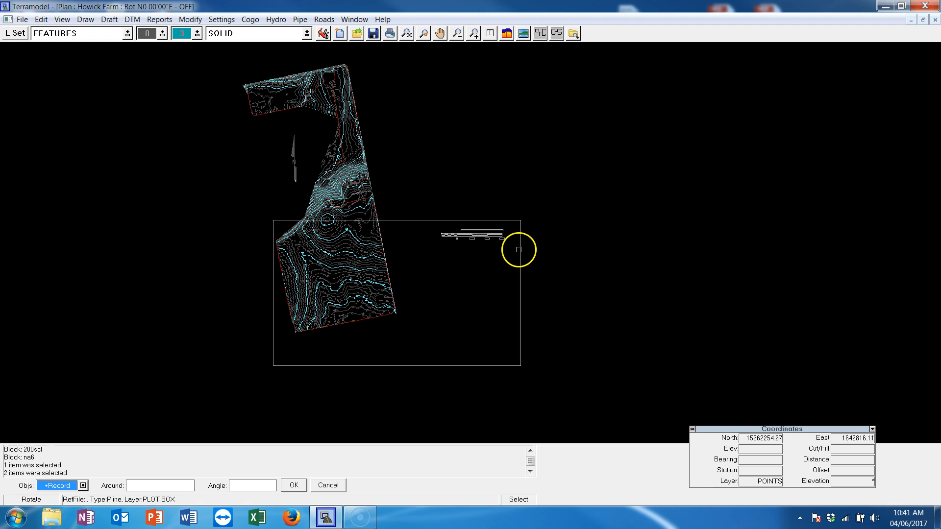
{"action": "key", "text": "Escape"}
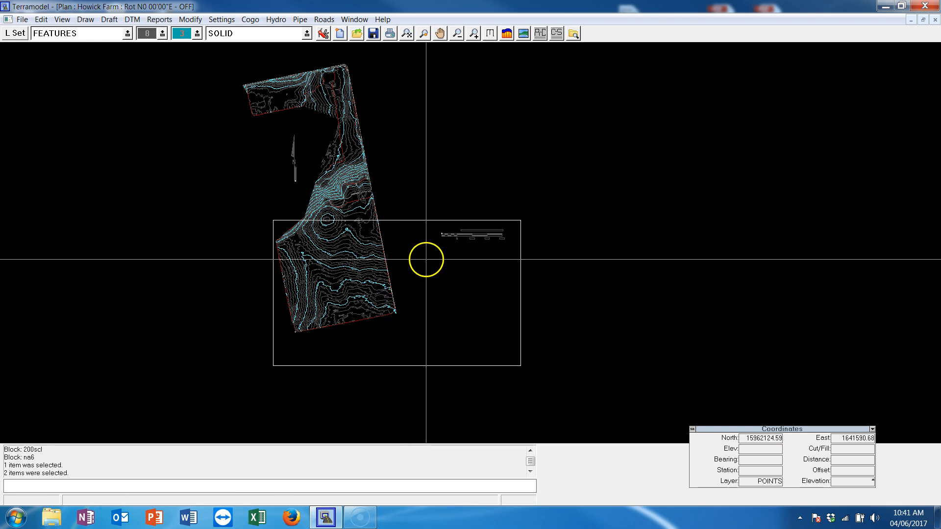
Rotate the scale bar and plot box about a point just southwest of the farm, to a bearing of about N11°00'W along its west side.
{"action": "type", "text": "ro"}
{"action": "key", "text": "Return"}
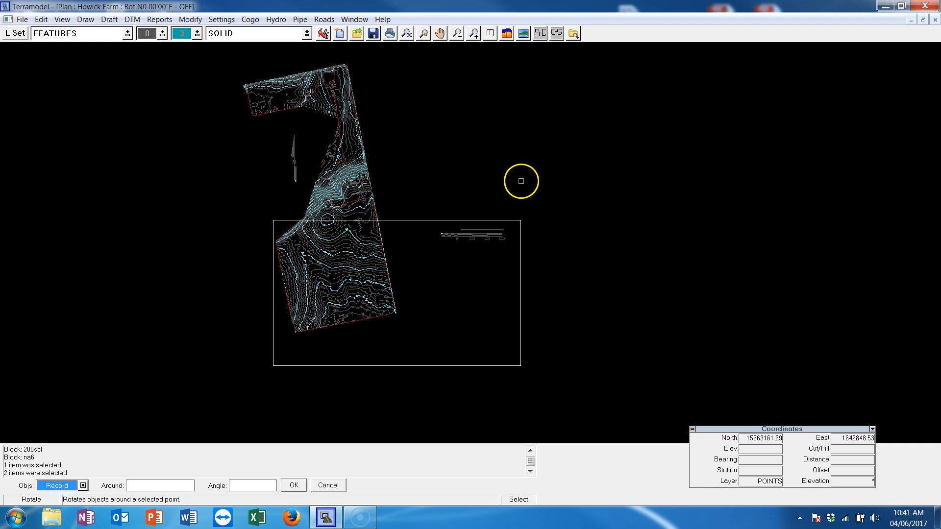
{"action": "left_click", "coordinate": [487, 231]}
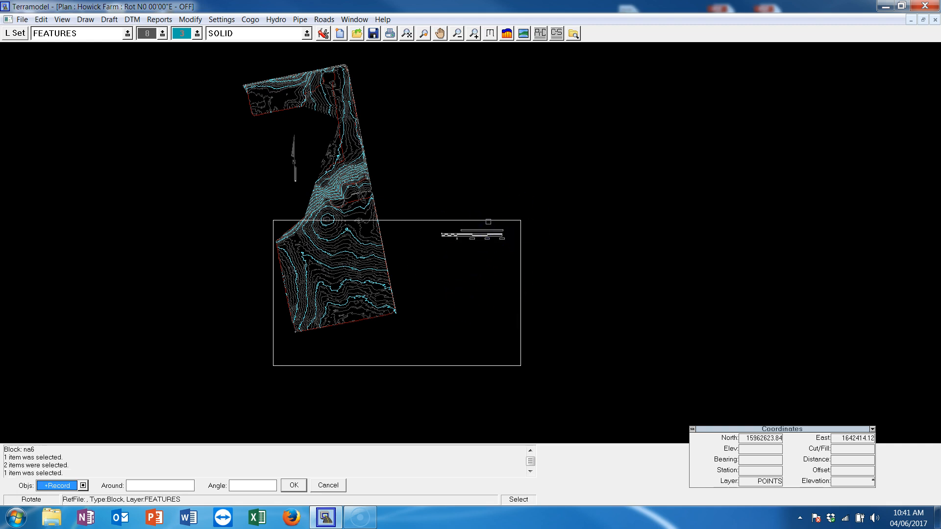
{"action": "left_click", "coordinate": [488, 220]}
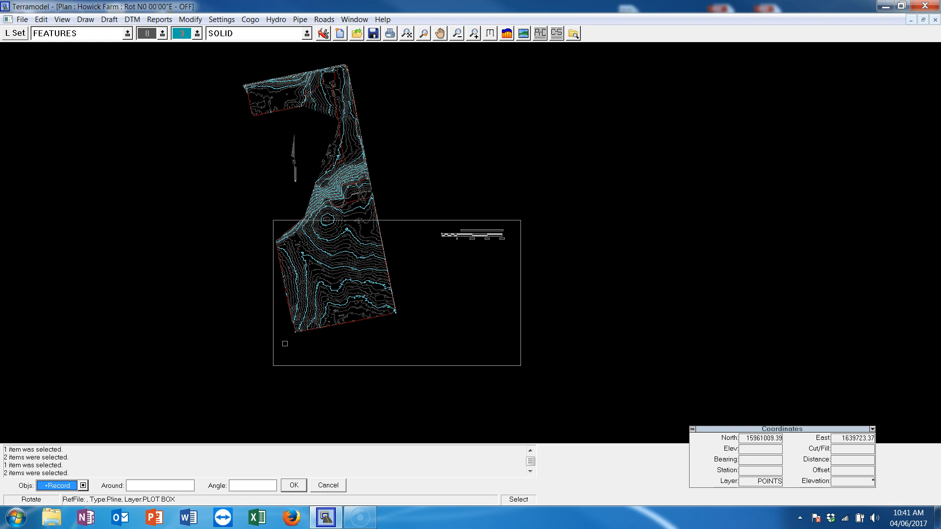
{"action": "left_click", "coordinate": [146, 486]}
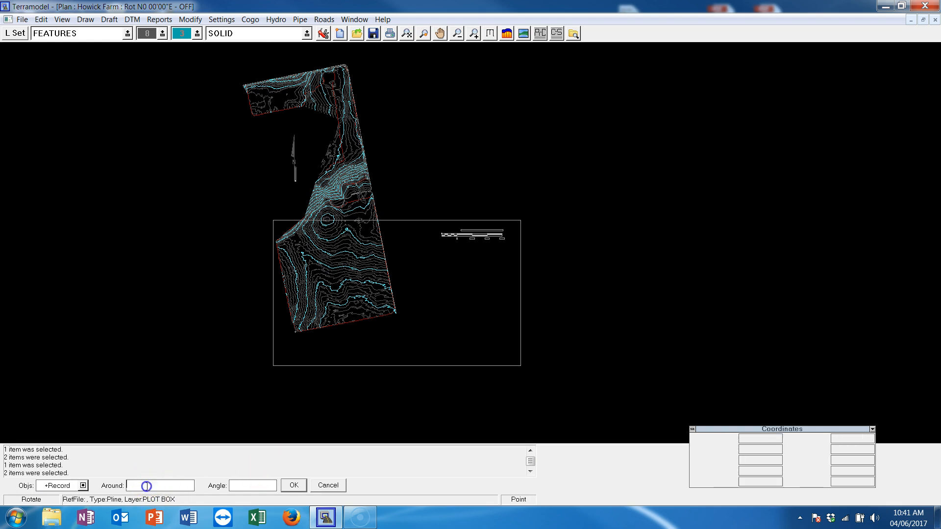
{"action": "left_click", "coordinate": [291, 338]}
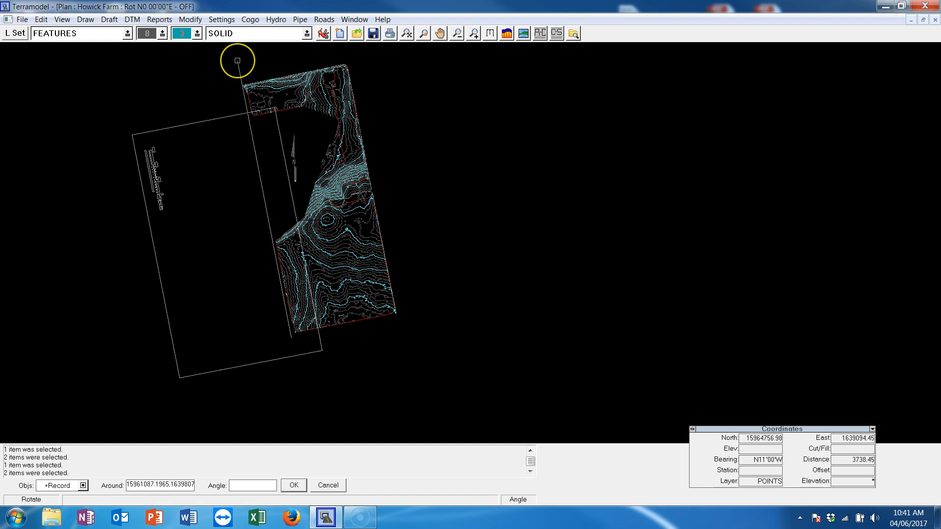
{"action": "left_click", "coordinate": [237, 60]}
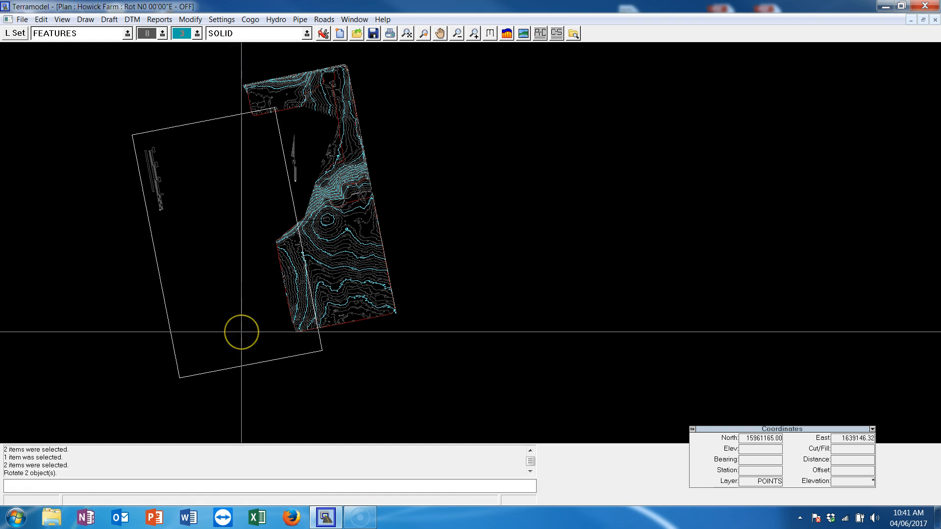
Move the rotated plot box and scale bar northeast so the box surrounds most of the farm.
{"action": "type", "text": "m"}
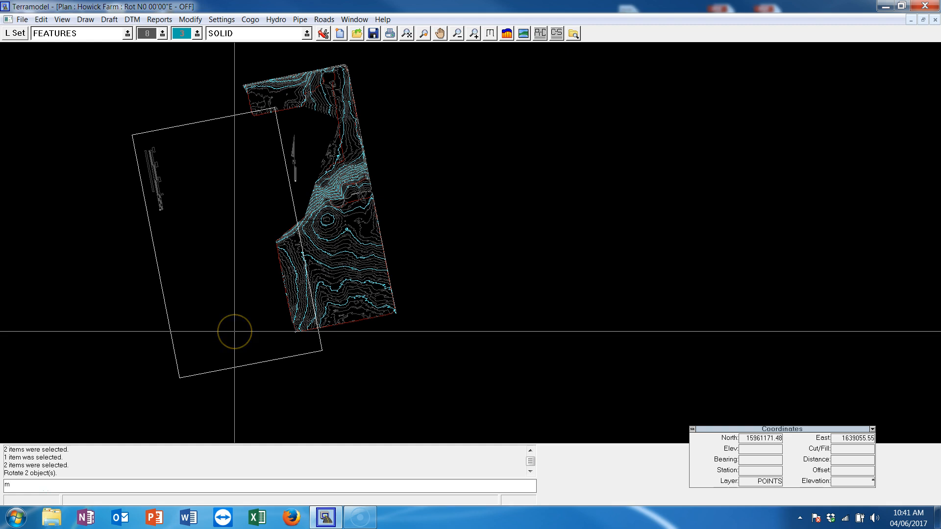
{"action": "key", "text": "Return"}
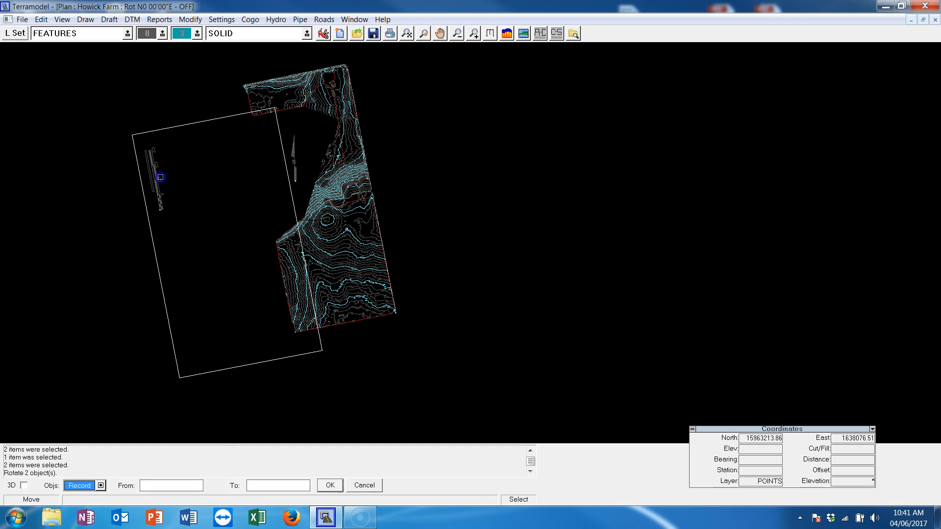
{"action": "left_click", "coordinate": [158, 174]}
{"action": "left_click", "coordinate": [146, 197]}
{"action": "right_click", "coordinate": [120, 272]}
{"action": "left_click", "coordinate": [119, 272]}
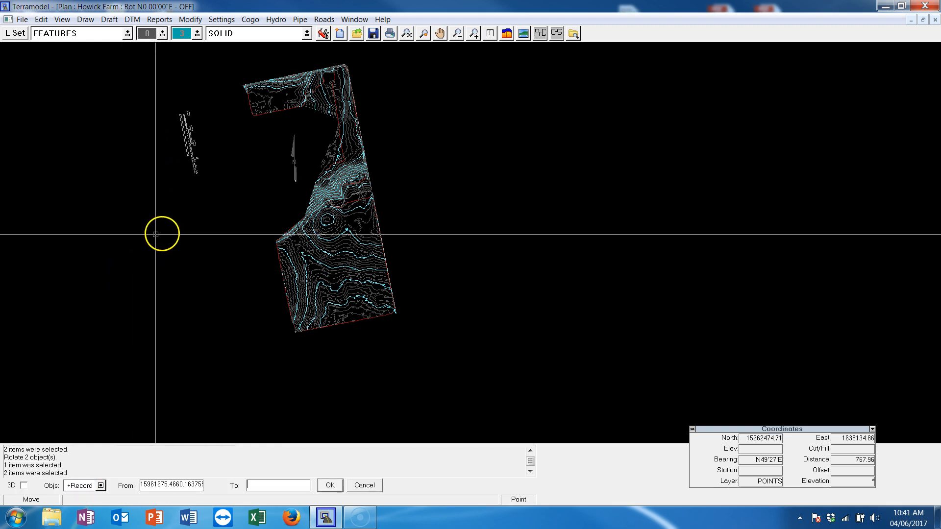
{"action": "left_click", "coordinate": [205, 222]}
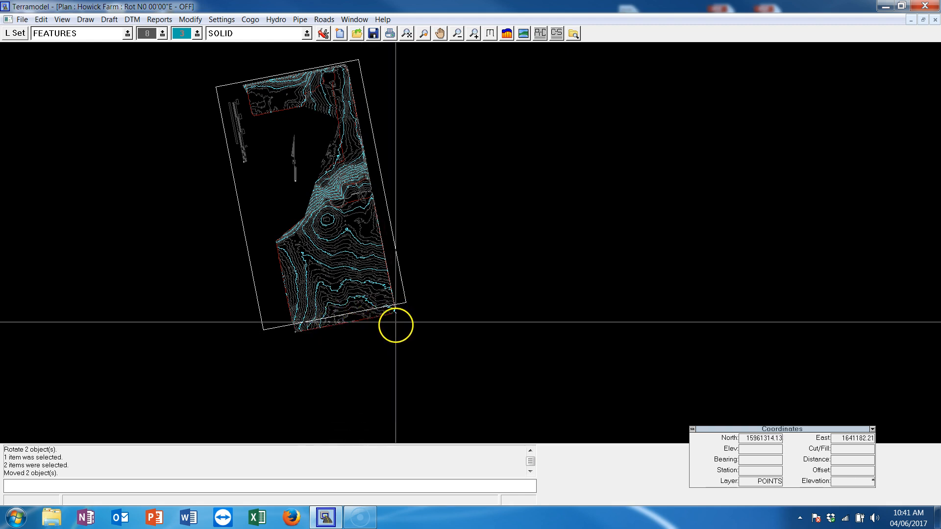
Create a DynaView from the plot box at scale 200, snapped to the lower-left corner of the 11 x 17 landscape sheet's drawing area.
{"action": "key", "text": "ctrl+Tab"}
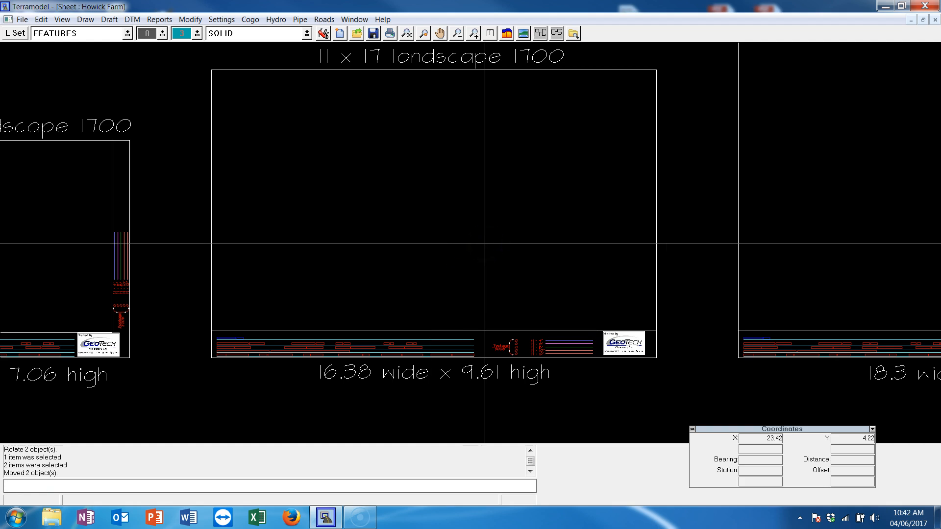
{"action": "key", "text": "ctrl+Tab"}
{"action": "type", "text": "d"}
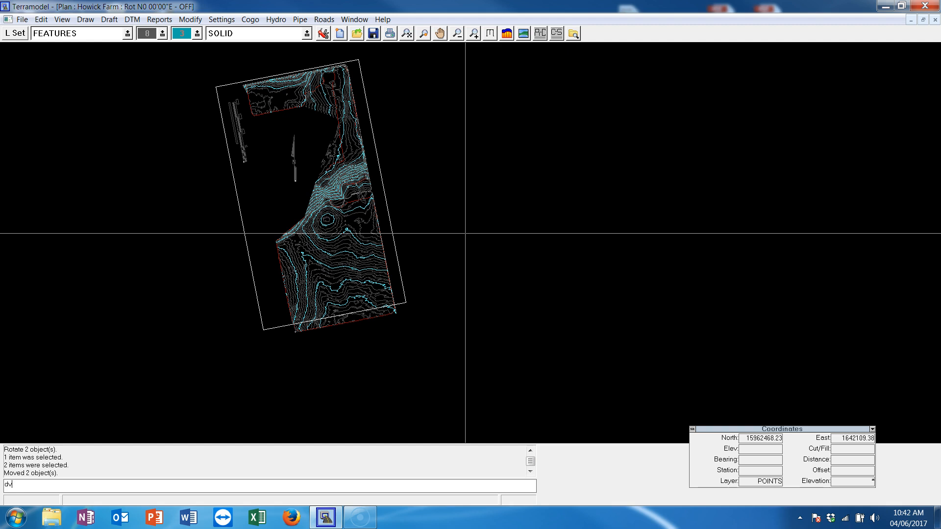
{"action": "key", "text": "Return"}
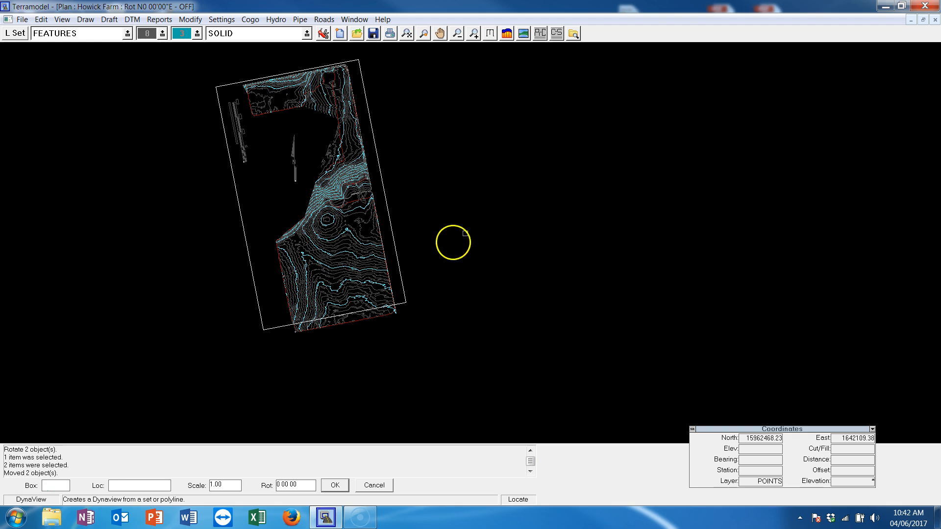
{"action": "left_click", "coordinate": [405, 291]}
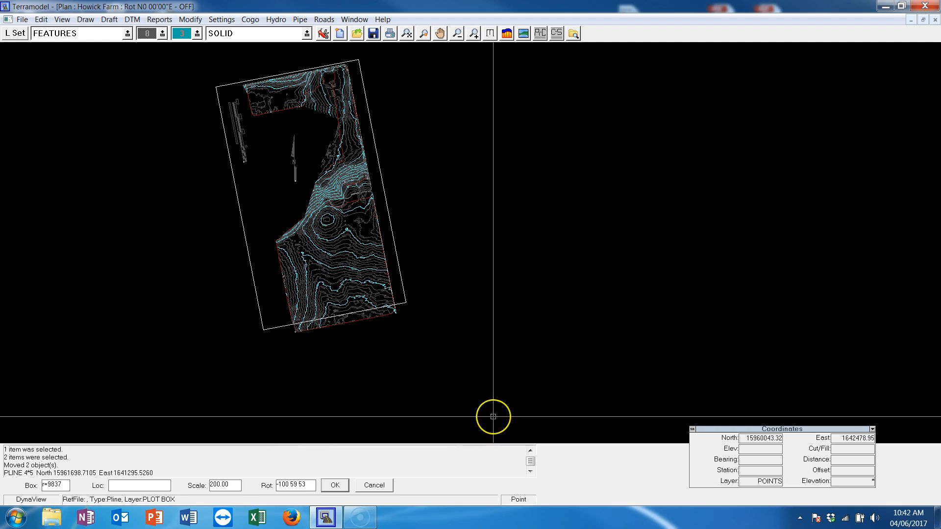
{"action": "key", "text": "ctrl+Tab"}
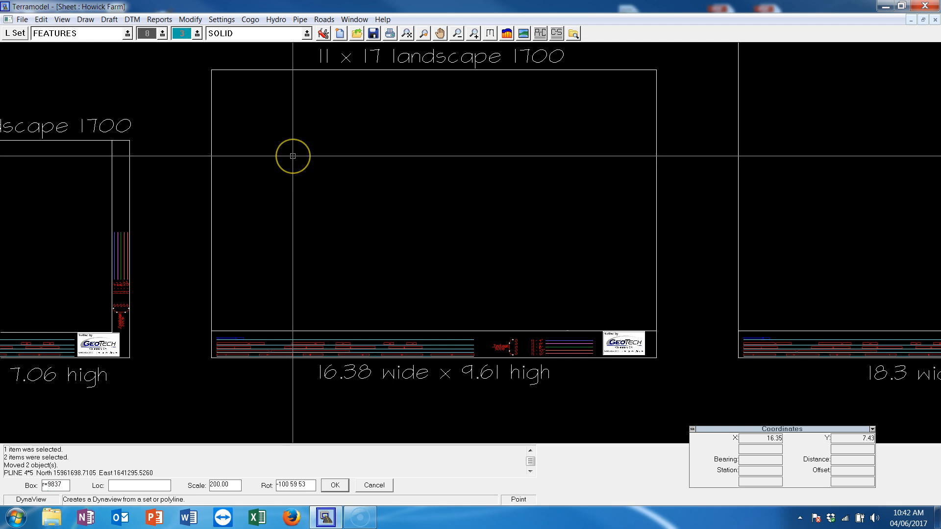
{"action": "right_click", "coordinate": [293, 156]}
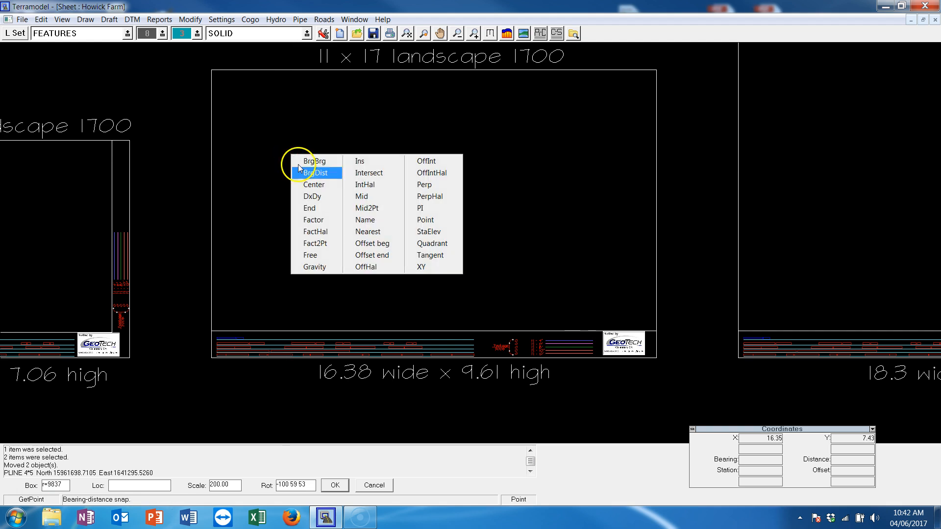
{"action": "left_click", "coordinate": [325, 209]}
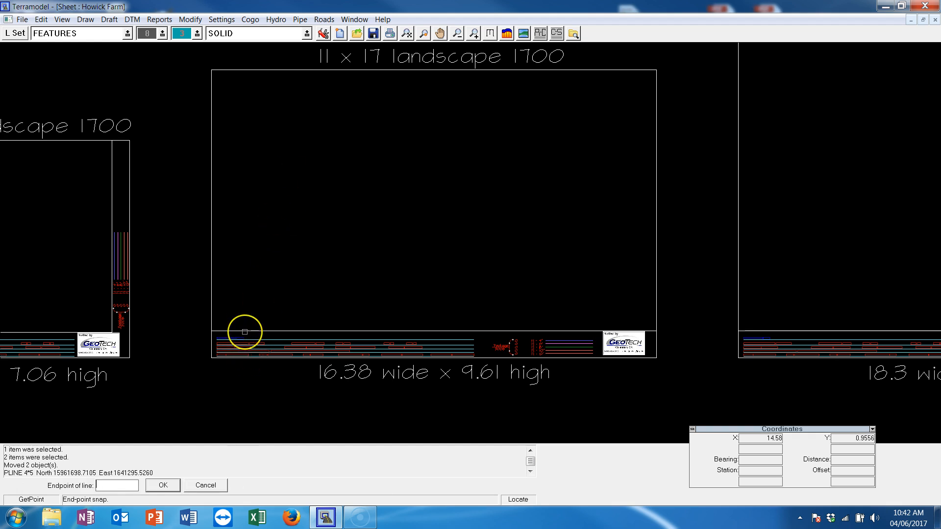
{"action": "left_click", "coordinate": [244, 331]}
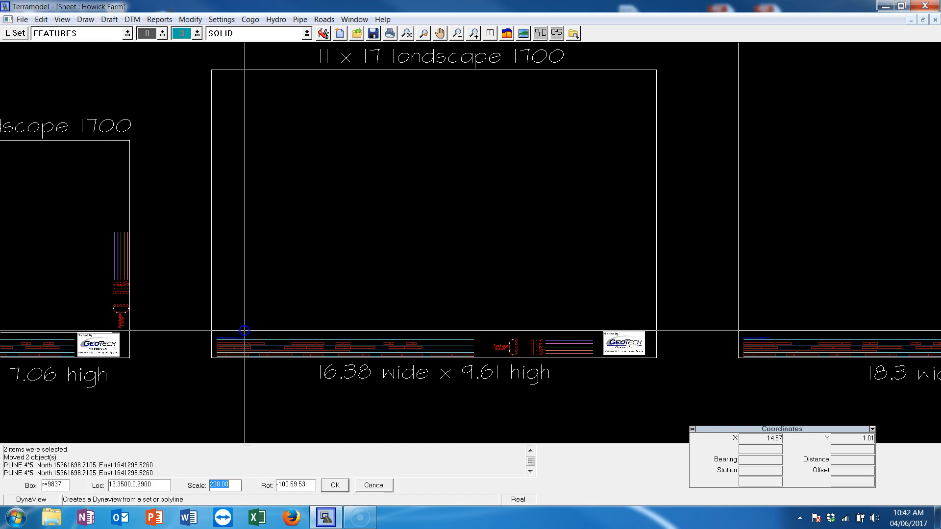
{"action": "left_click", "coordinate": [335, 485]}
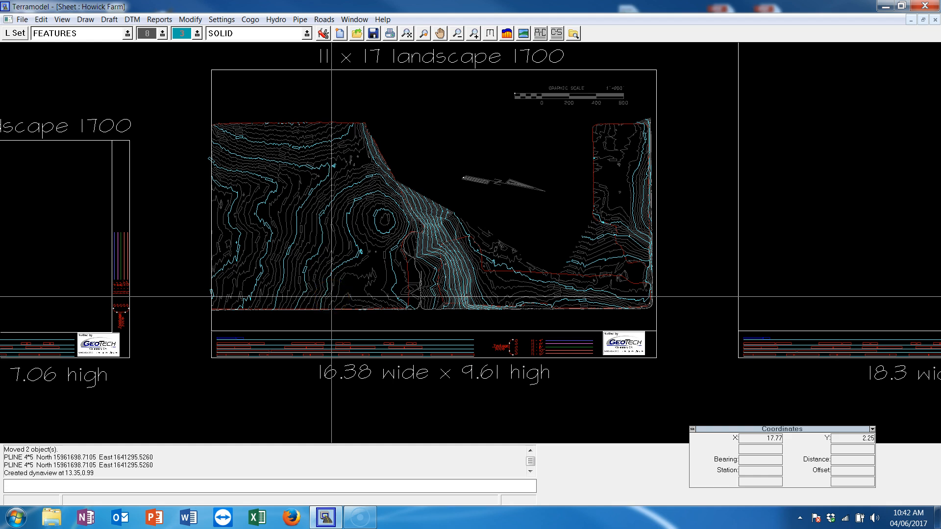
Compare the plan with the sheet, and try rotating the plot box and scale bar toward the southeast about a point southwest of the farm.
{"action": "key", "text": "ctrl+Tab"}
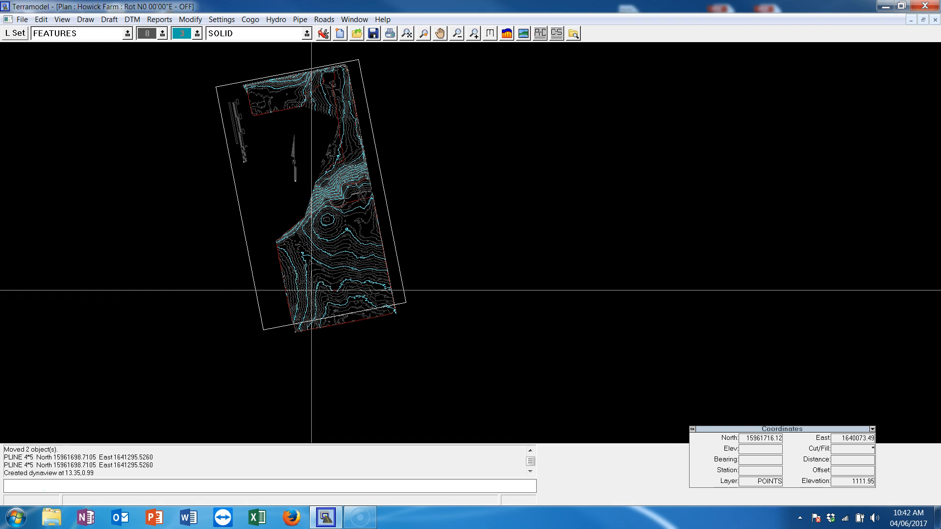
{"action": "key", "text": "ctrl+Tab"}
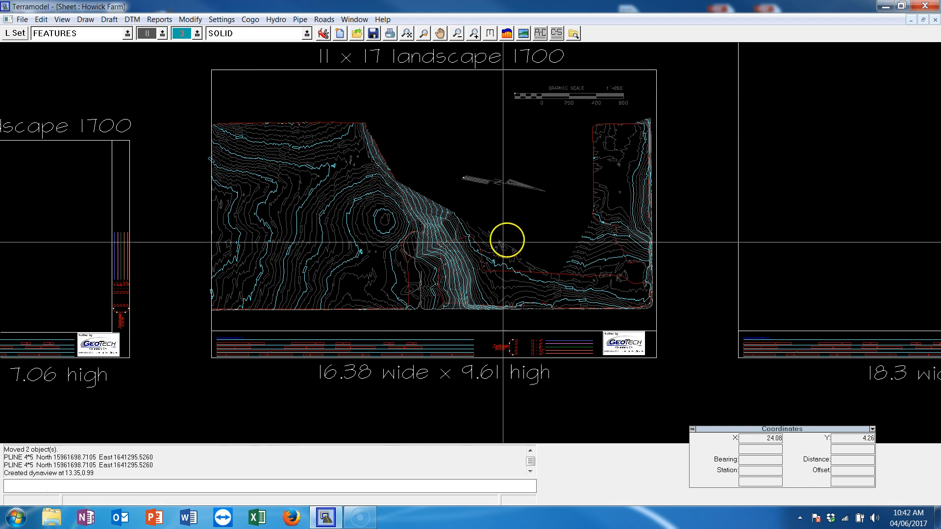
{"action": "key", "text": "ctrl+Tab"}
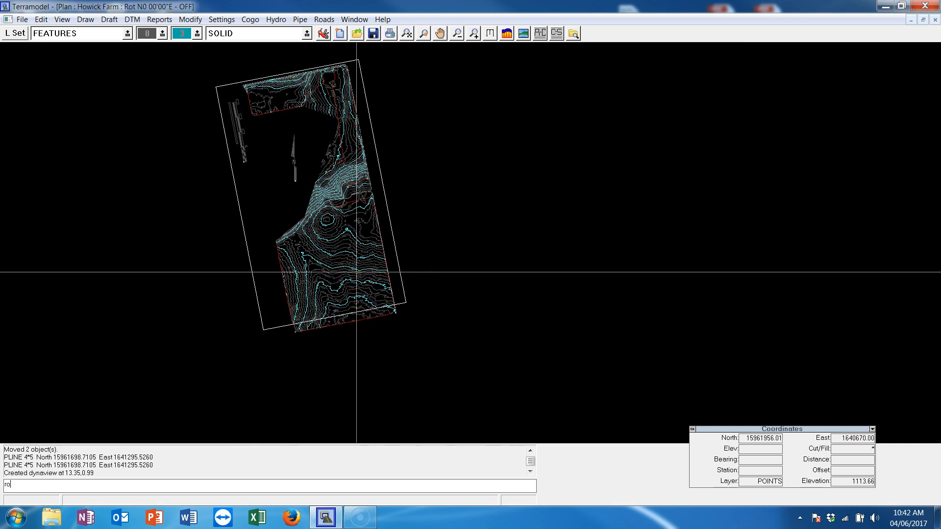
{"action": "key", "text": "Return"}
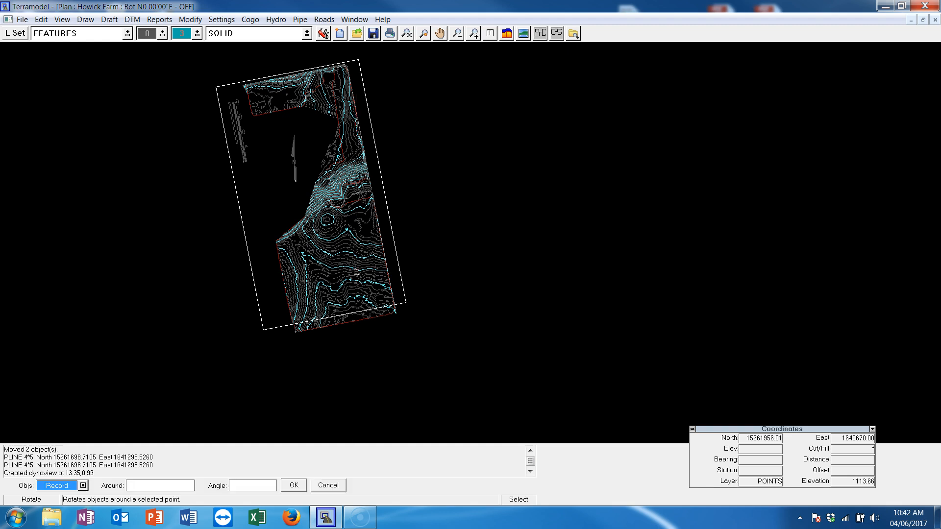
{"action": "left_click", "coordinate": [231, 142]}
{"action": "left_click", "coordinate": [227, 152]}
{"action": "left_click", "coordinate": [283, 333]}
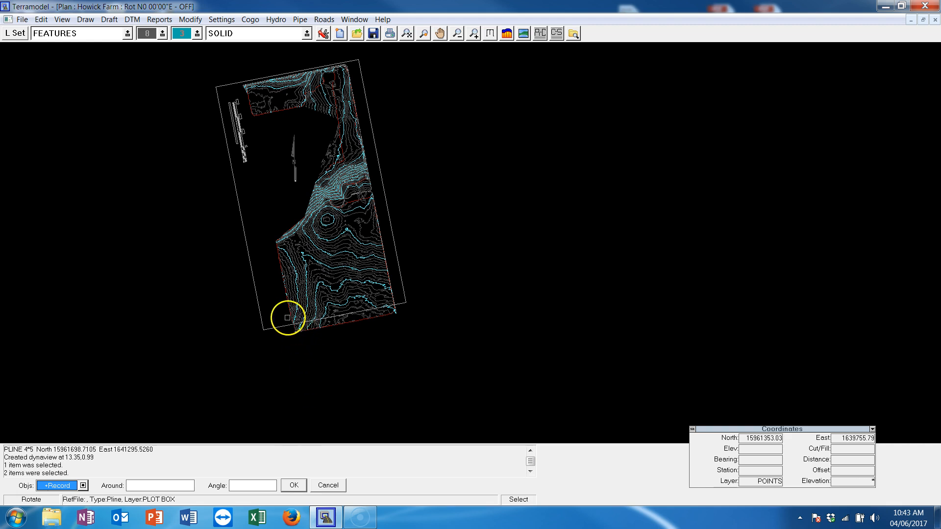
{"action": "left_click", "coordinate": [137, 487]}
{"action": "left_click", "coordinate": [286, 341]}
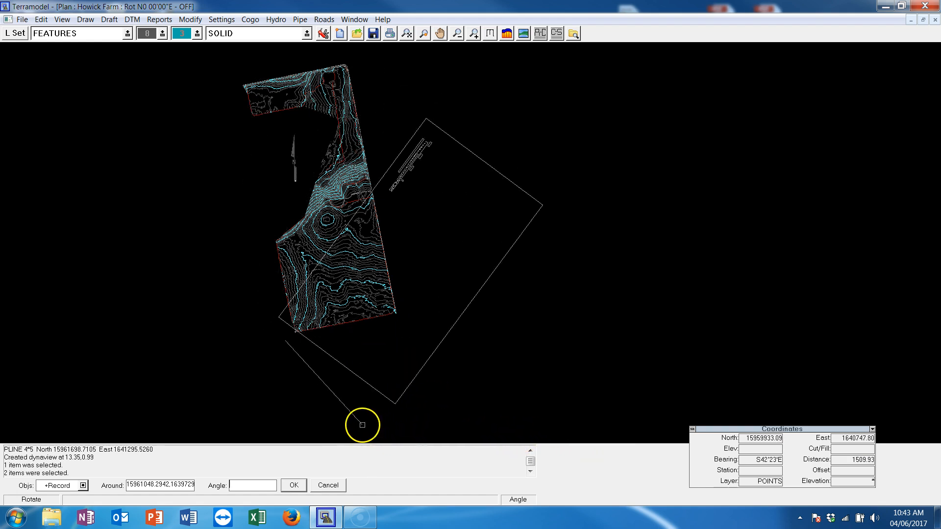
{"action": "left_click", "coordinate": [609, 425]}
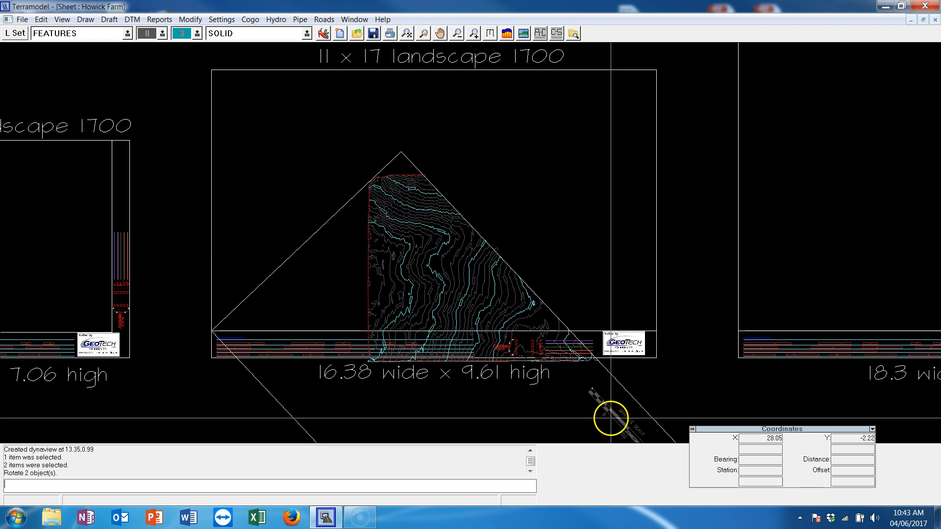
Examine the DynaView on the sheet, undo the last rotation of the plot box and scale bar, and recheck the sheet.
{"action": "scroll", "coordinate": [598, 396], "scroll_direction": "down", "scroll_amount": 1}
{"action": "scroll", "coordinate": [583, 387], "scroll_direction": "up", "scroll_amount": 1}
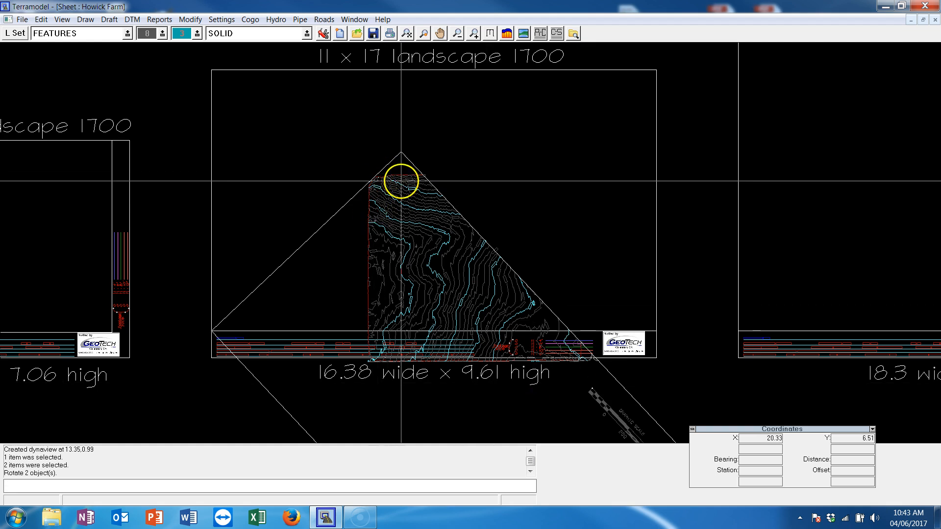
{"action": "key", "text": "ctrl+Tab"}
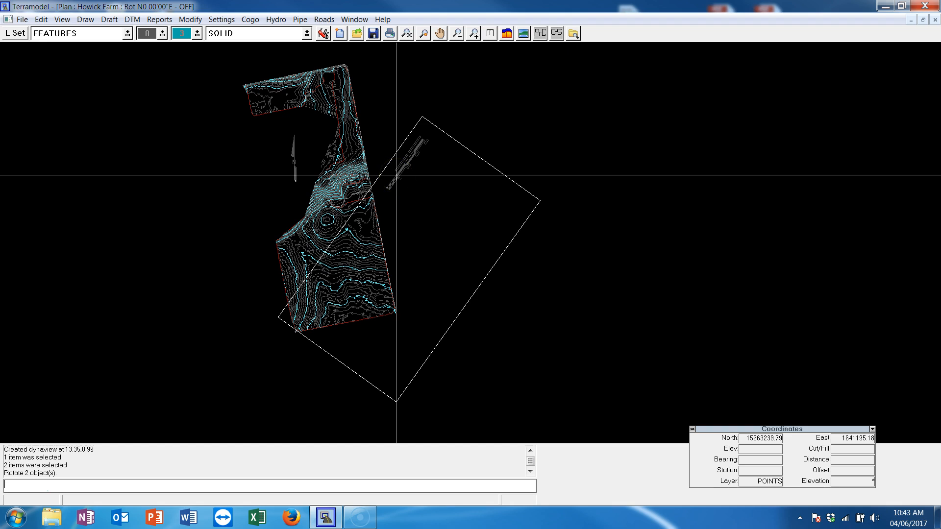
{"action": "key", "text": "ctrl+z"}
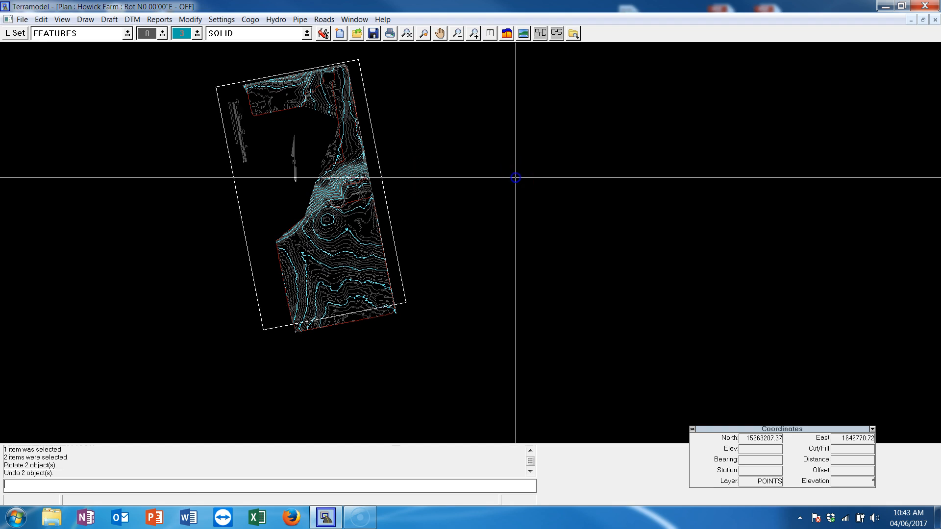
{"action": "key", "text": "ctrl+Tab"}
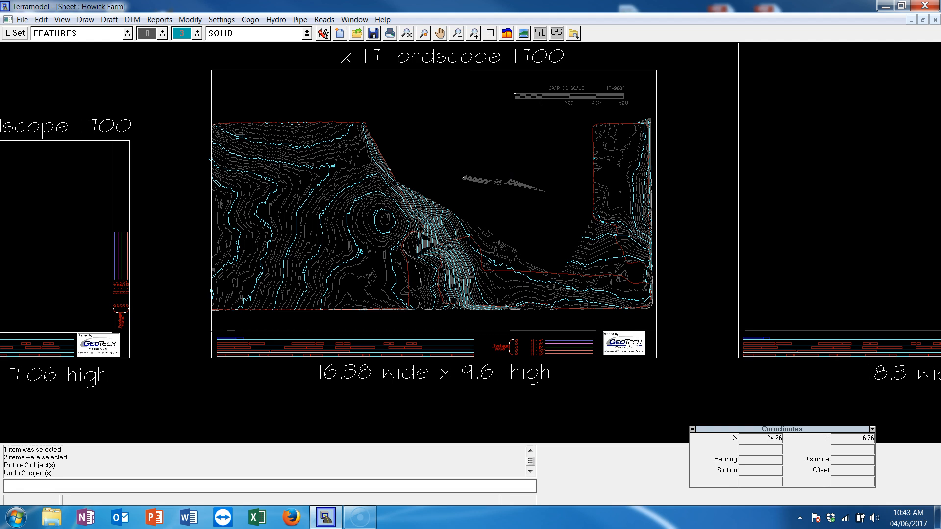
Review the plot settings and Brother printer properties for the 11 x 17 landscape sheet border, and cancel without plotting.
{"action": "type", "text": "p"}
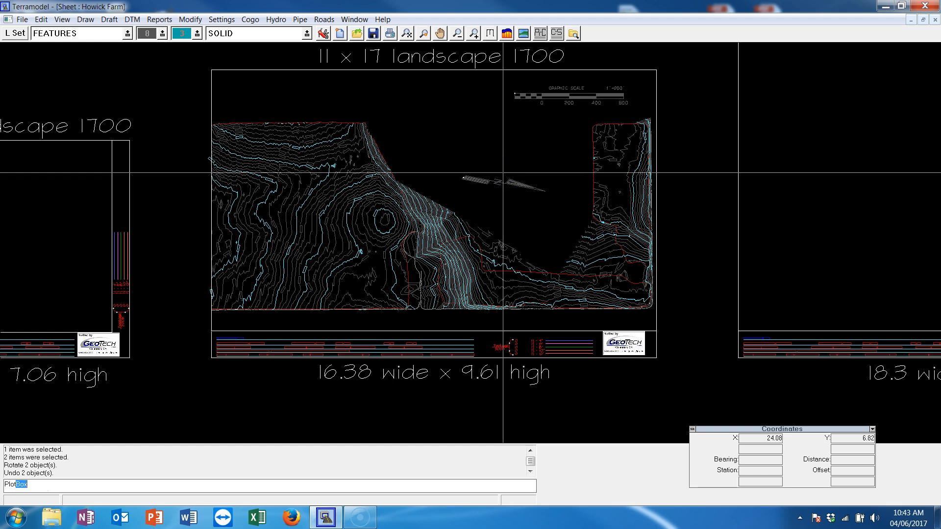
{"action": "type", "text": "lot"}
{"action": "key", "text": "Return"}
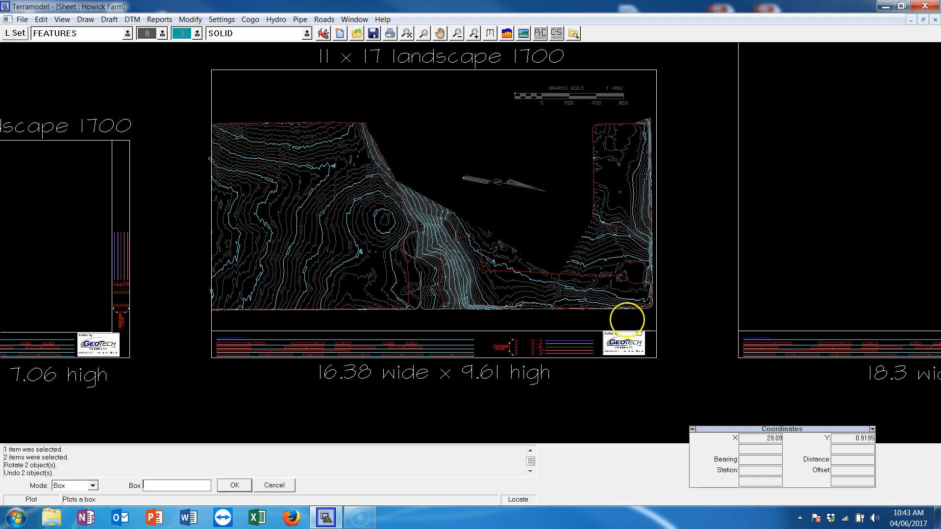
{"action": "left_click", "coordinate": [655, 357]}
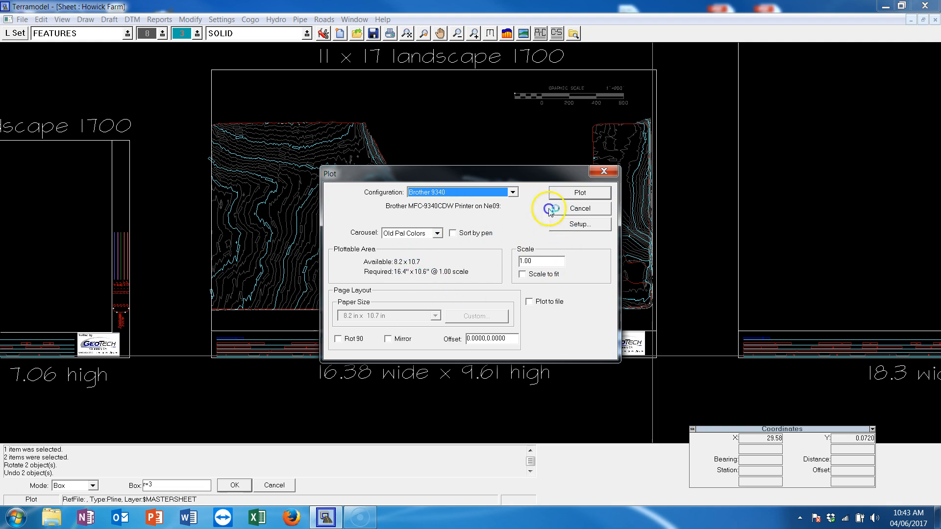
{"action": "left_click", "coordinate": [507, 195]}
{"action": "left_click", "coordinate": [505, 195]}
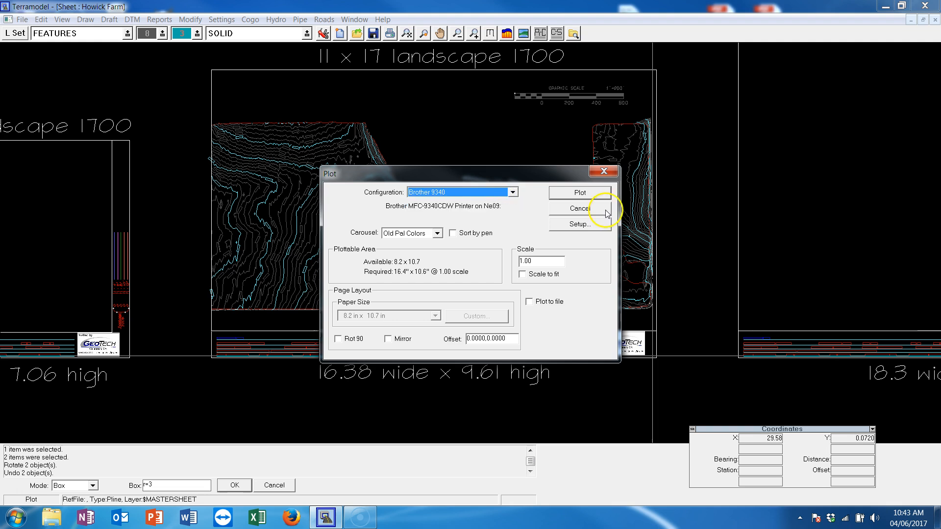
{"action": "left_click", "coordinate": [593, 224]}
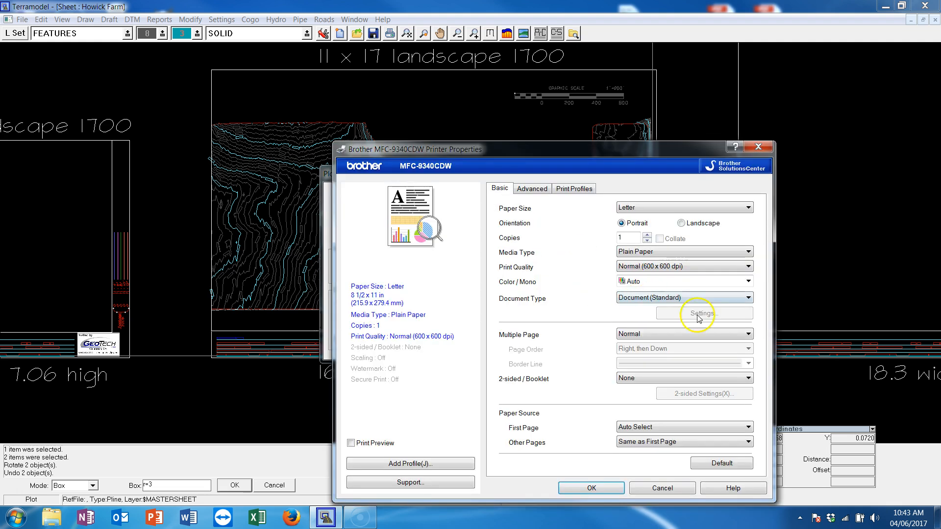
{"action": "key", "text": "Escape"}
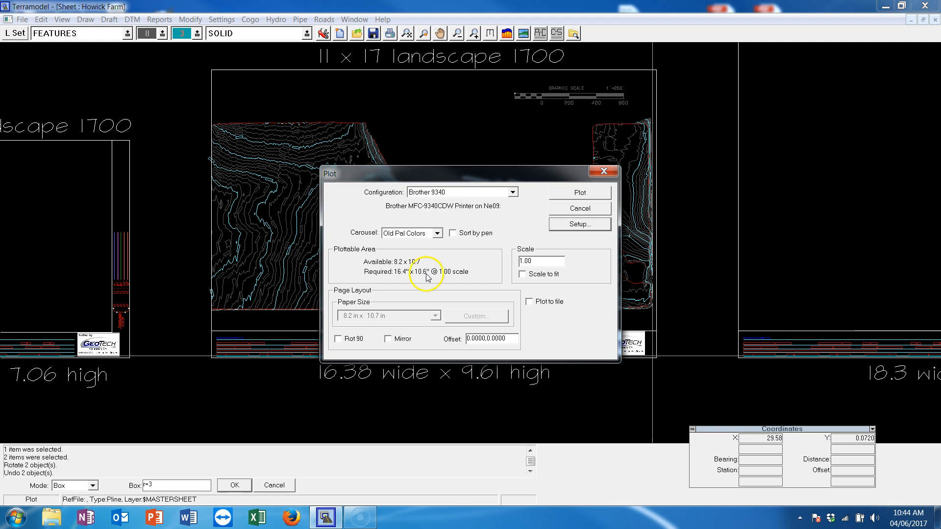
{"action": "key", "text": "Escape"}
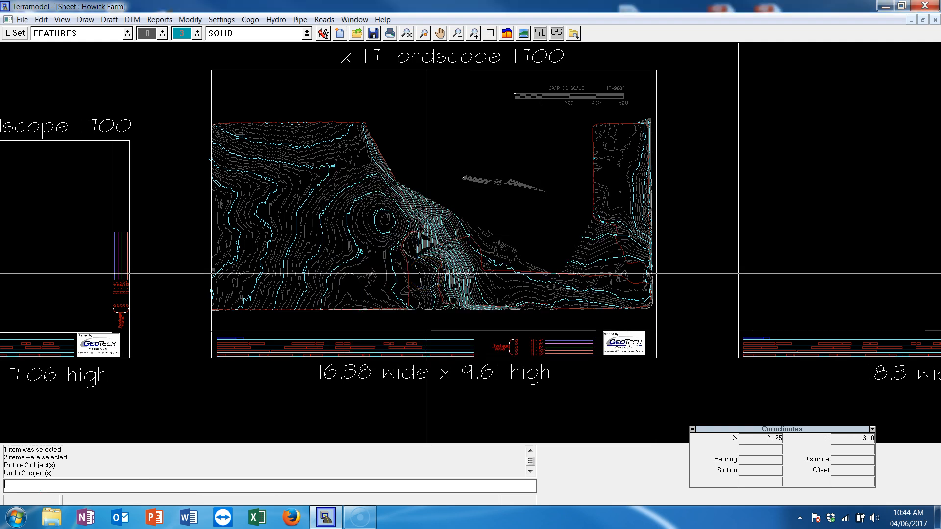
Set the Plan view's plot scale to 300.
{"action": "key", "text": "ctrl+Tab"}
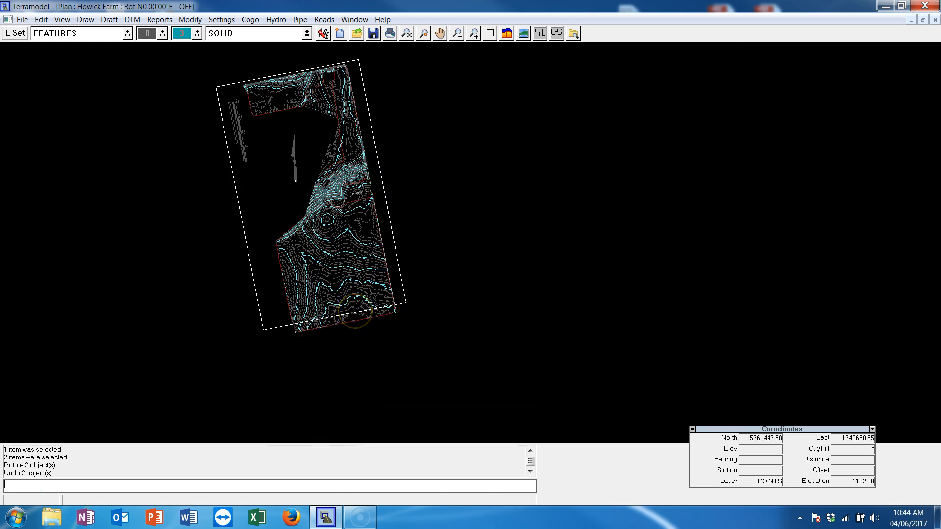
{"action": "left_click", "coordinate": [222, 19]}
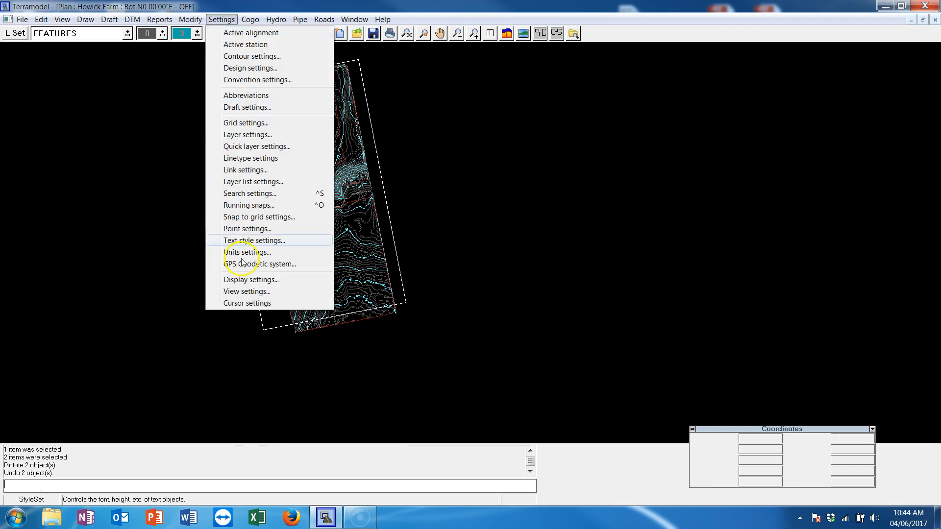
{"action": "left_click", "coordinate": [248, 291]}
{"action": "left_click_drag", "start_coordinate": [186, 167], "coordinate": [165, 166]}
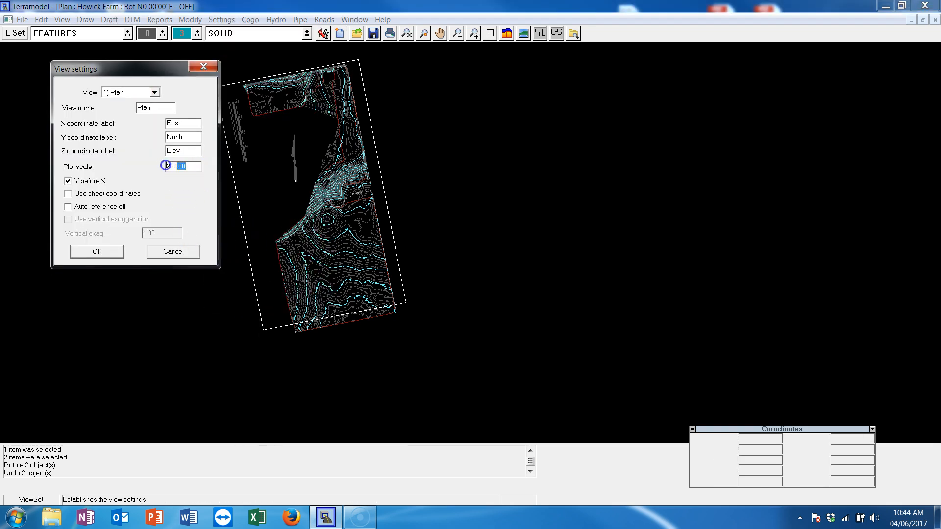
{"action": "key", "text": "Return"}
{"action": "left_click", "coordinate": [222, 19]}
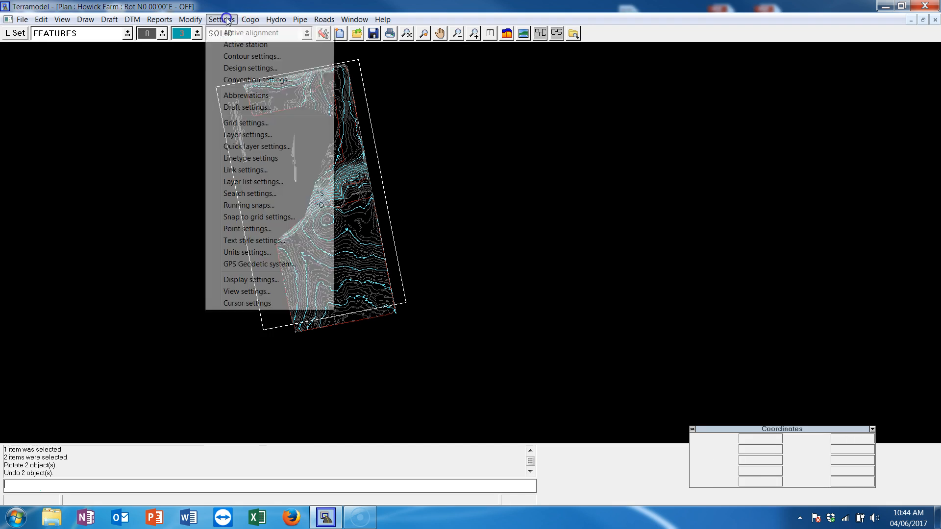
{"action": "left_click", "coordinate": [247, 291]}
{"action": "left_click_drag", "start_coordinate": [201, 167], "coordinate": [105, 166]}
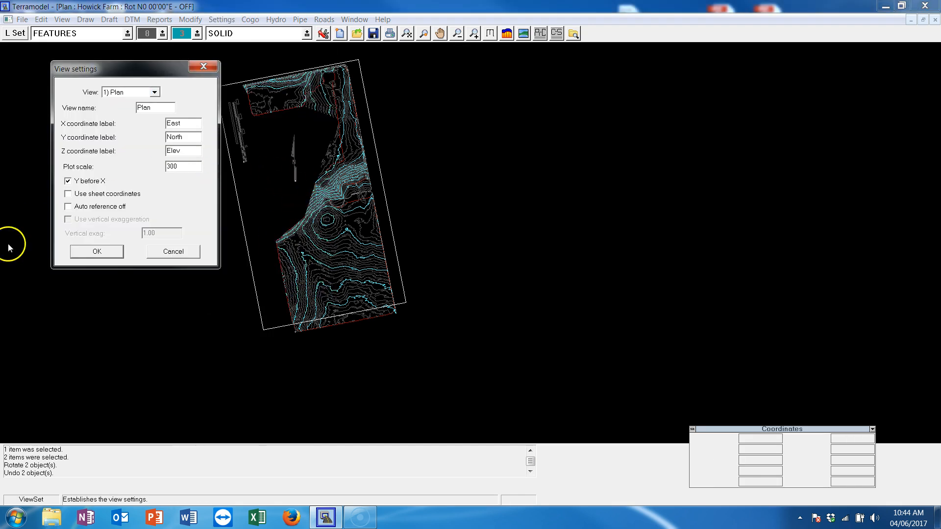
{"action": "left_click", "coordinate": [86, 254]}
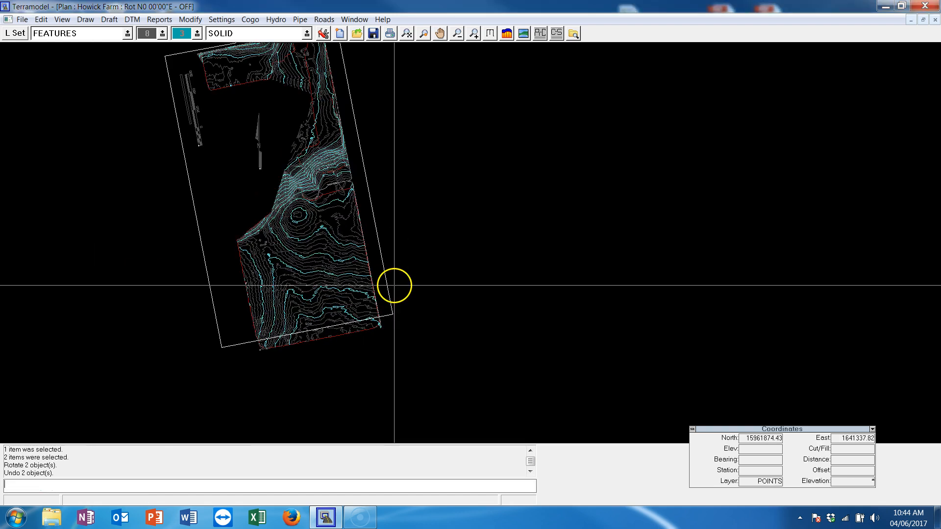
Delete the existing plot box and scale bar around the farm in the plan view.
{"action": "scroll", "coordinate": [394, 285], "scroll_direction": "down", "scroll_amount": 1}
{"action": "middle_click_drag", "start_coordinate": [494, 231], "coordinate": [518, 284]}
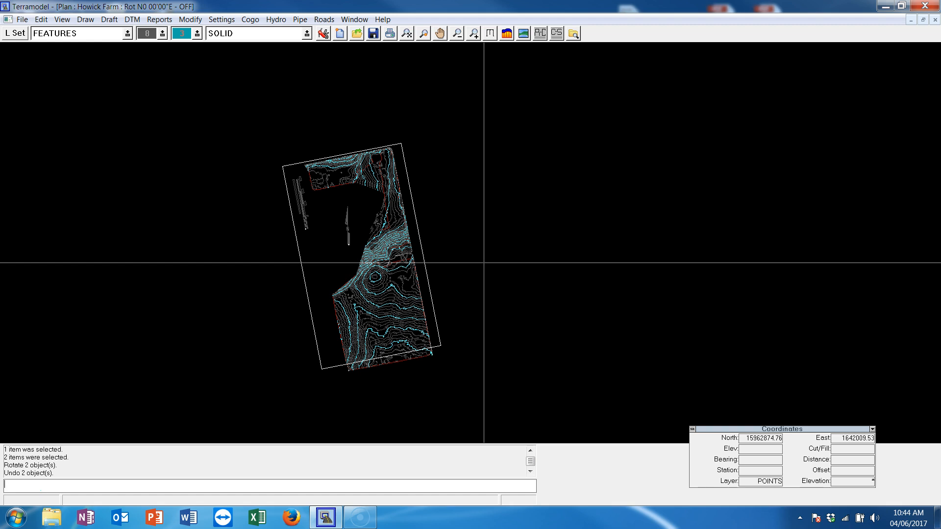
{"action": "key", "text": "Return"}
{"action": "left_click", "coordinate": [307, 212]}
{"action": "left_click", "coordinate": [297, 254]}
{"action": "key", "text": "Return"}
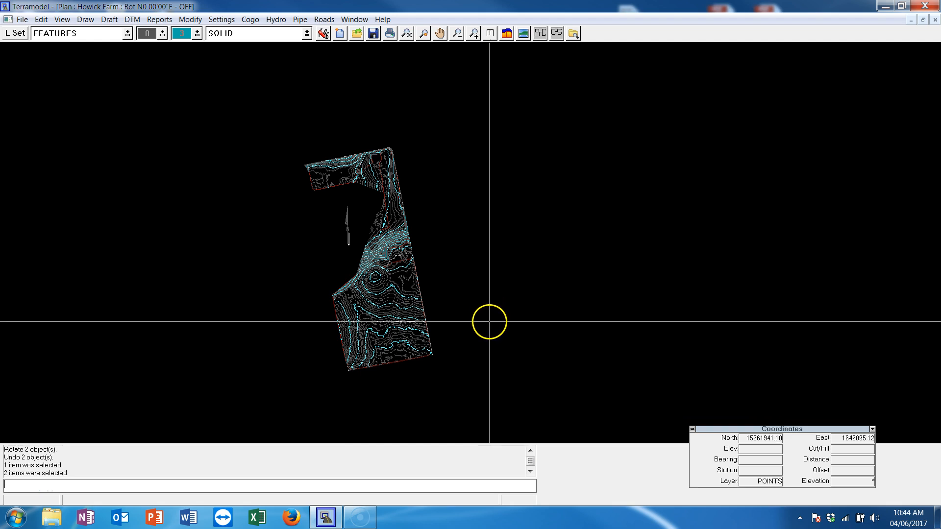
On the PLOT BOX layer, place a plot box 9.610 high and 16.380 wide from a point just southwest of the farm.
{"action": "left_click", "coordinate": [92, 34]}
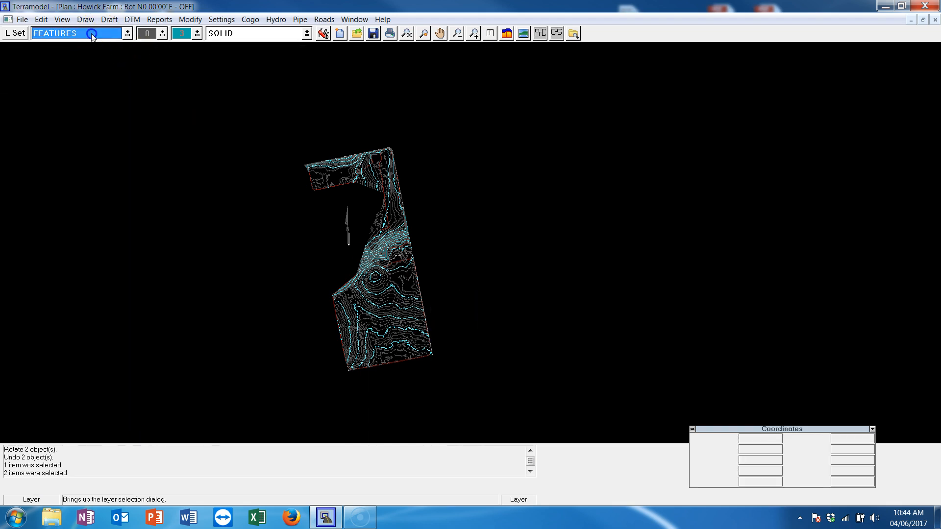
{"action": "scroll", "coordinate": [92, 35], "scroll_direction": "down", "scroll_amount": 1}
{"action": "scroll", "coordinate": [92, 34], "scroll_direction": "down", "scroll_amount": 1}
{"action": "left_click", "coordinate": [85, 19]}
{"action": "mouse_move", "coordinate": [118, 78]}
{"action": "left_click", "coordinate": [230, 152]}
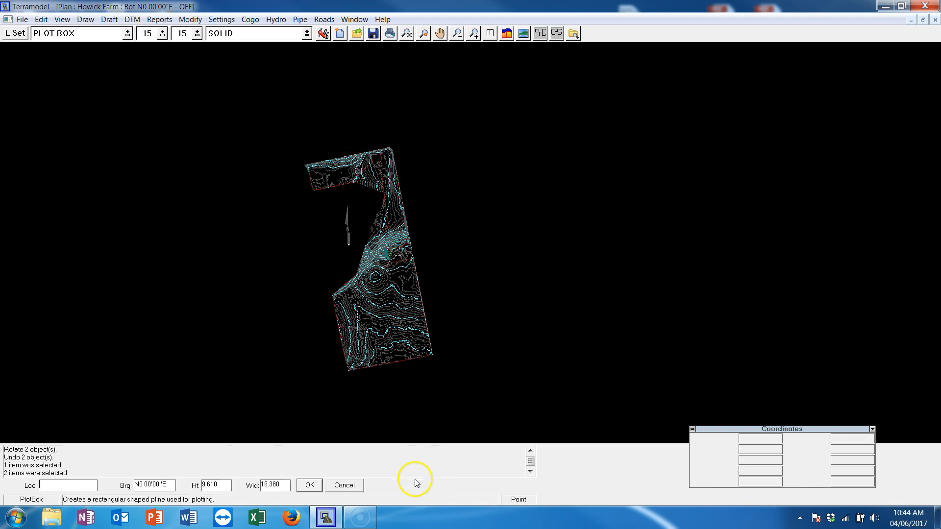
{"action": "left_click", "coordinate": [342, 393]}
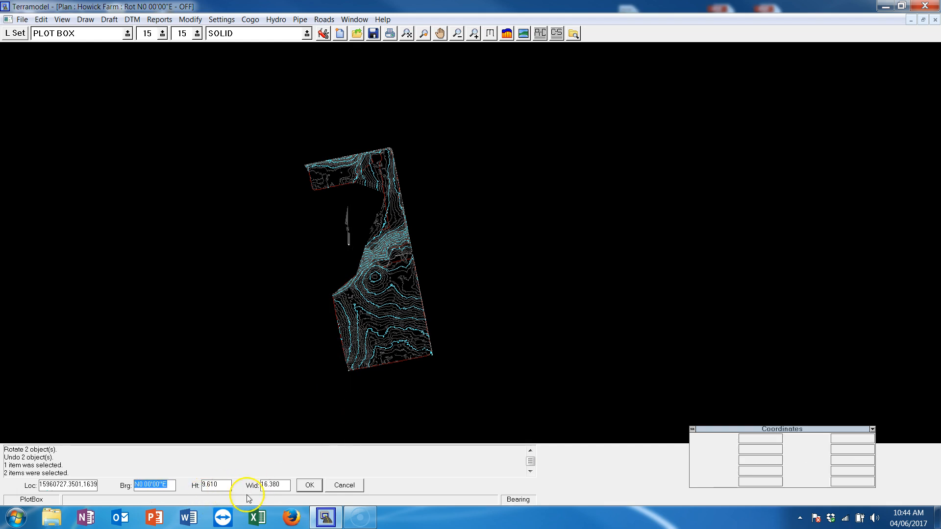
{"action": "left_click", "coordinate": [310, 485]}
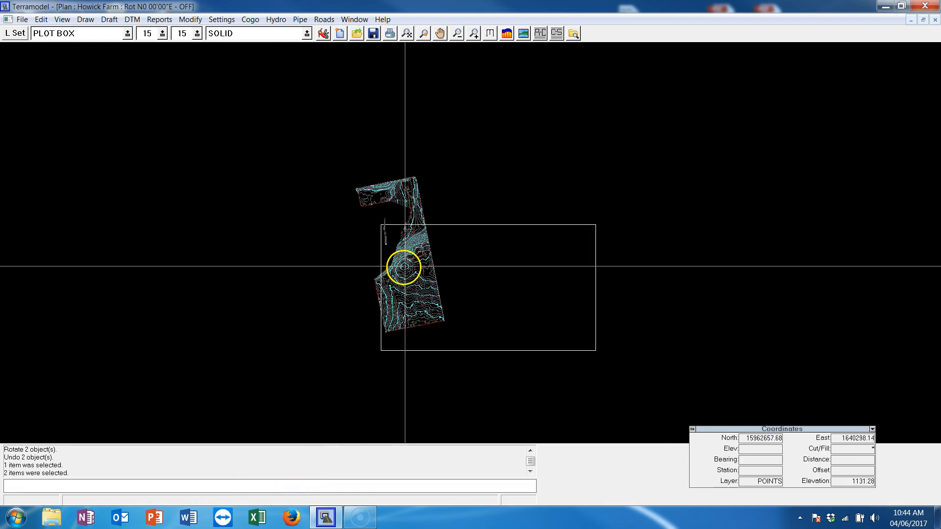
{"action": "scroll", "coordinate": [501, 276], "scroll_direction": "up", "scroll_amount": 1}
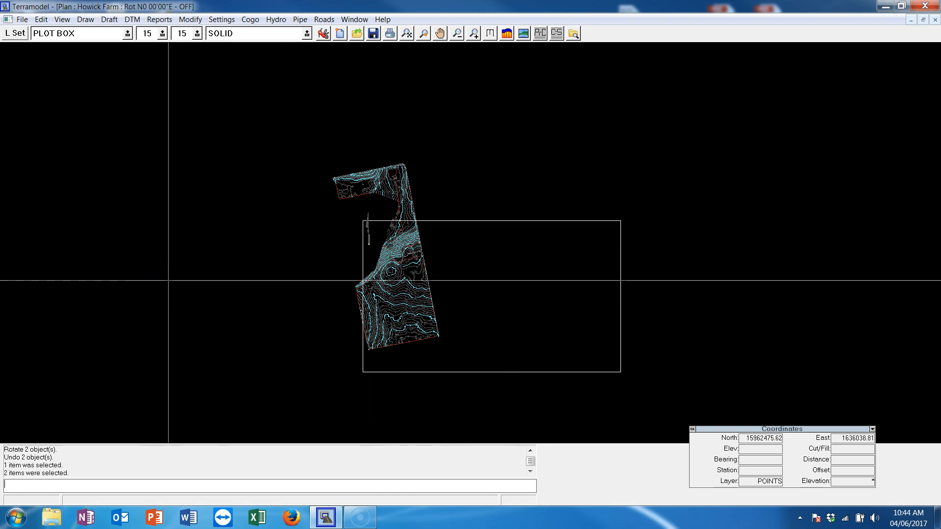
On the FEATURES layer, insert the 300scl scale bar unit block inside the plot box's upper-right corner.
{"action": "left_click", "coordinate": [84, 31]}
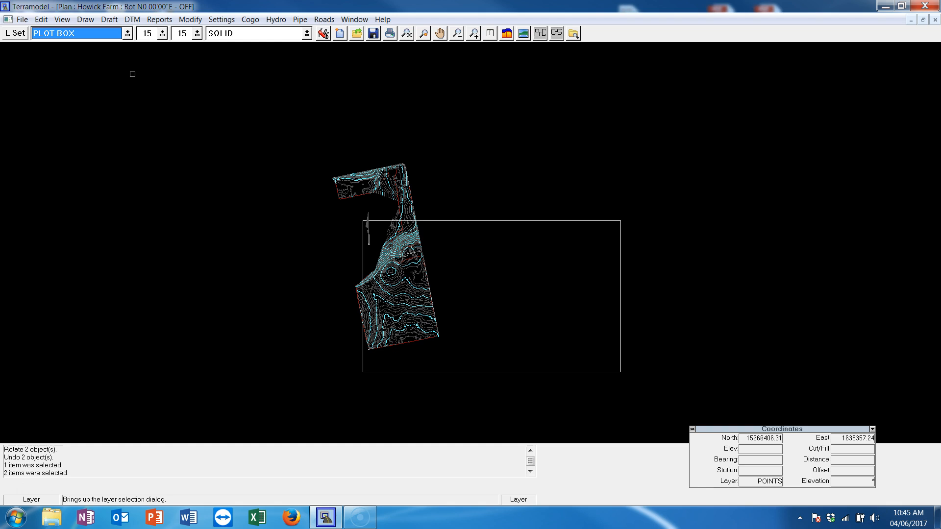
{"action": "key", "text": "f"}
{"action": "key", "text": "Return"}
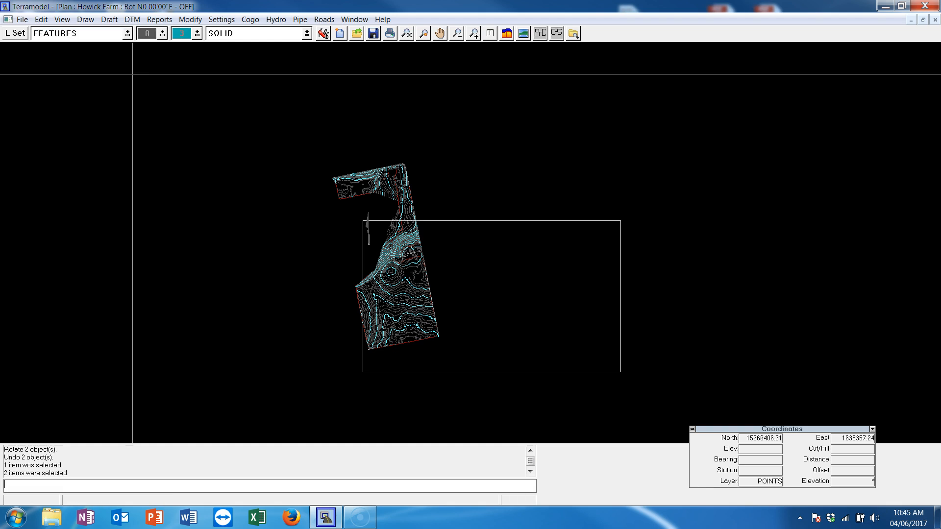
{"action": "left_click", "coordinate": [85, 19]}
{"action": "left_click", "coordinate": [122, 101]}
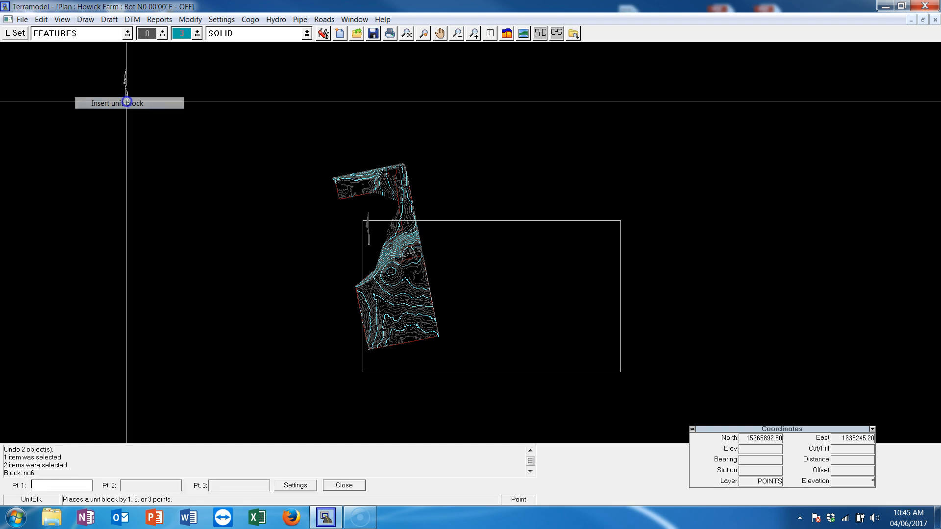
{"action": "left_click", "coordinate": [294, 485]}
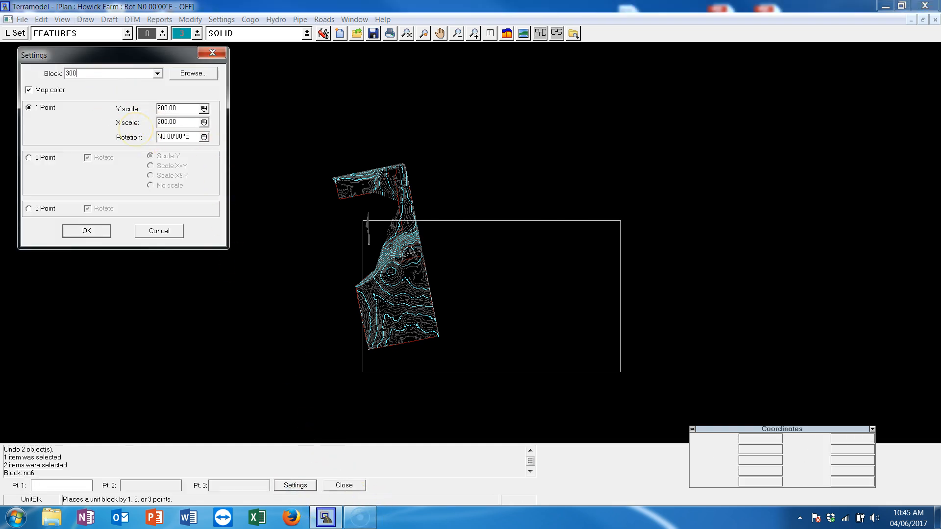
{"action": "key", "text": "Tab"}
{"action": "key", "text": "Tab"}
{"action": "key", "text": "Tab"}
{"action": "left_click", "coordinate": [87, 230]}
{"action": "left_click", "coordinate": [538, 233]}
Rotate the plot box and scale bar about 100° counterclockwise around a point near the box's lower-left corner, parallel to the farm.
{"action": "type", "text": "ro"}
{"action": "key", "text": "Return"}
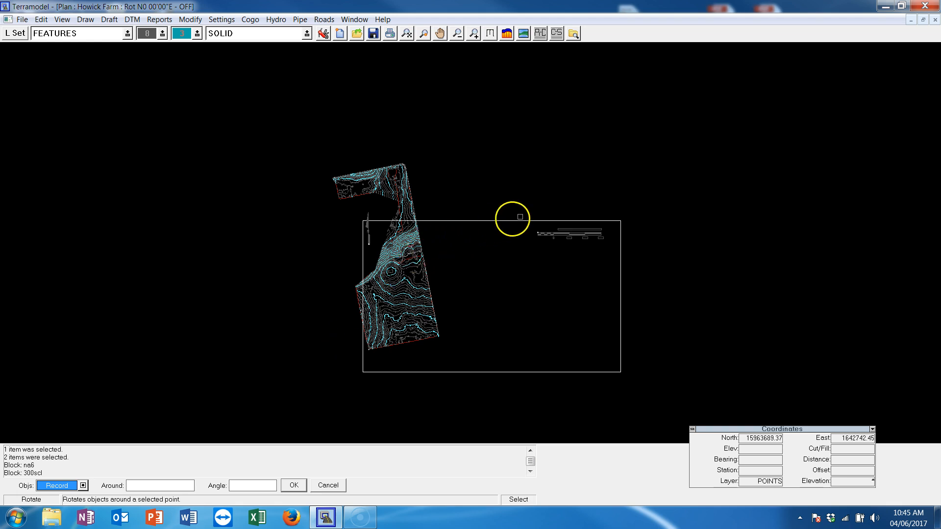
{"action": "left_click", "coordinate": [584, 224]}
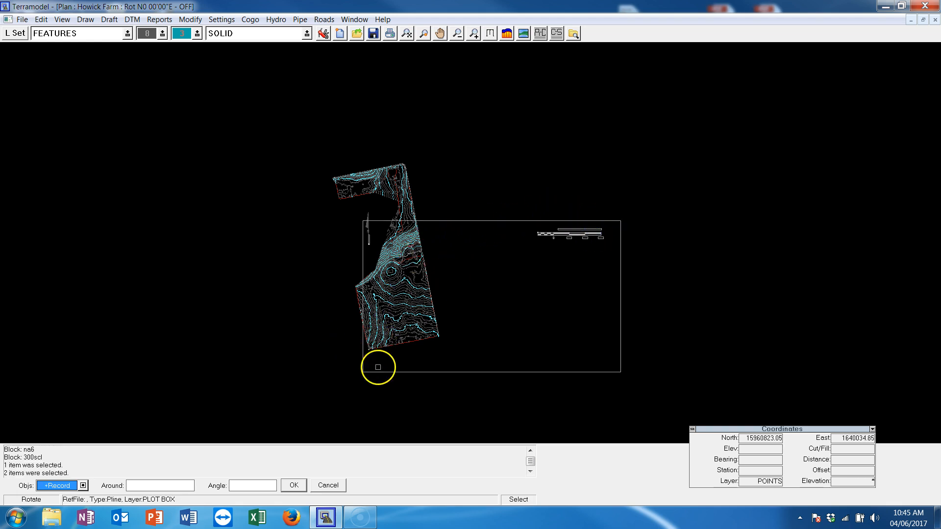
{"action": "key", "text": "Tab"}
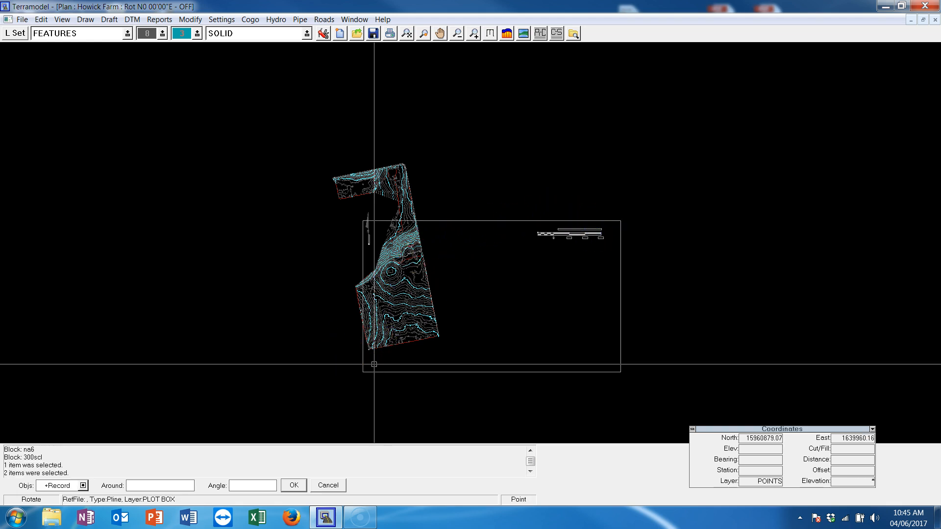
{"action": "left_click", "coordinate": [374, 365]}
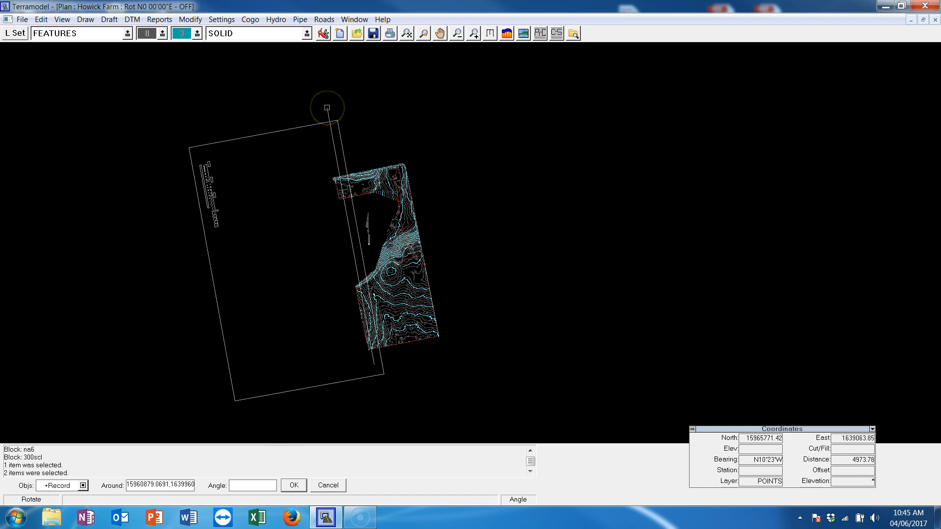
{"action": "left_click", "coordinate": [327, 108]}
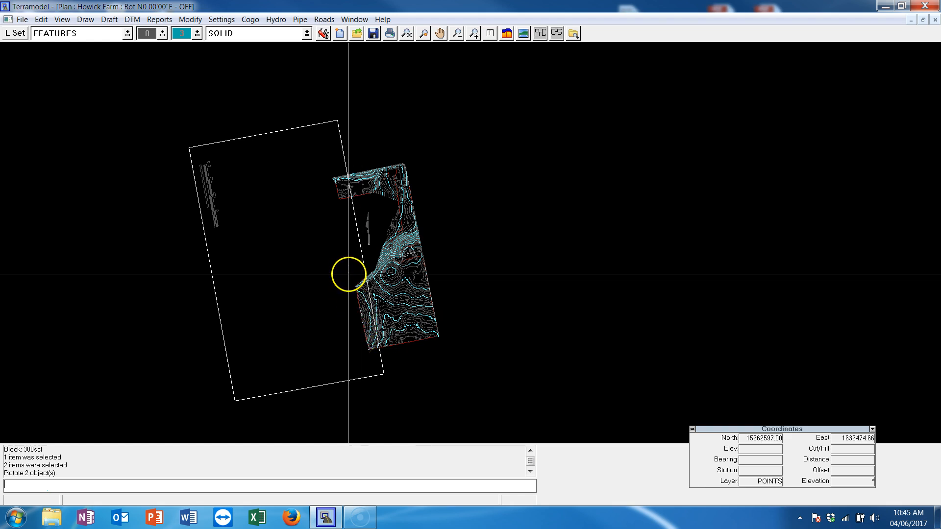
Move the rotated plot box and scale bar east so the box surrounds the whole farm.
{"action": "key", "text": "ctrl+m"}
{"action": "left_click", "coordinate": [217, 193]}
{"action": "left_click", "coordinate": [206, 238]}
{"action": "left_click", "coordinate": [173, 259]}
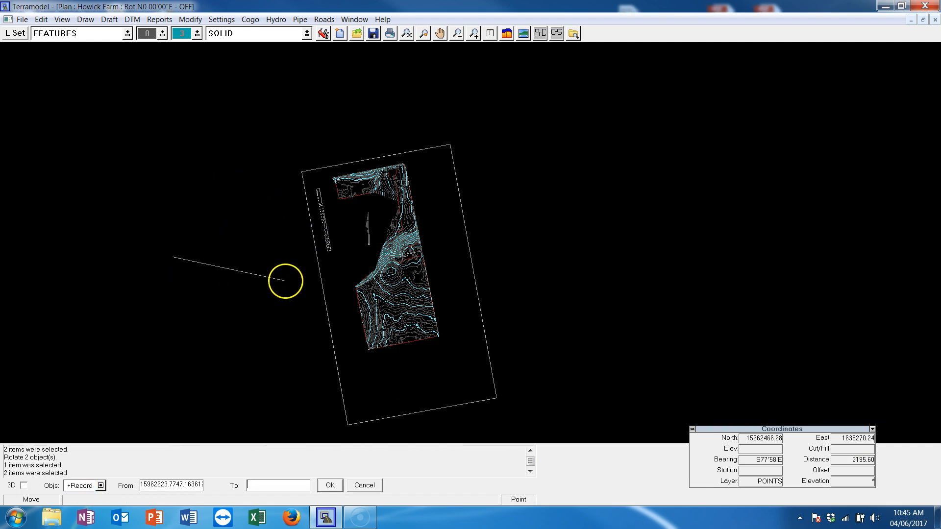
{"action": "left_click", "coordinate": [269, 257]}
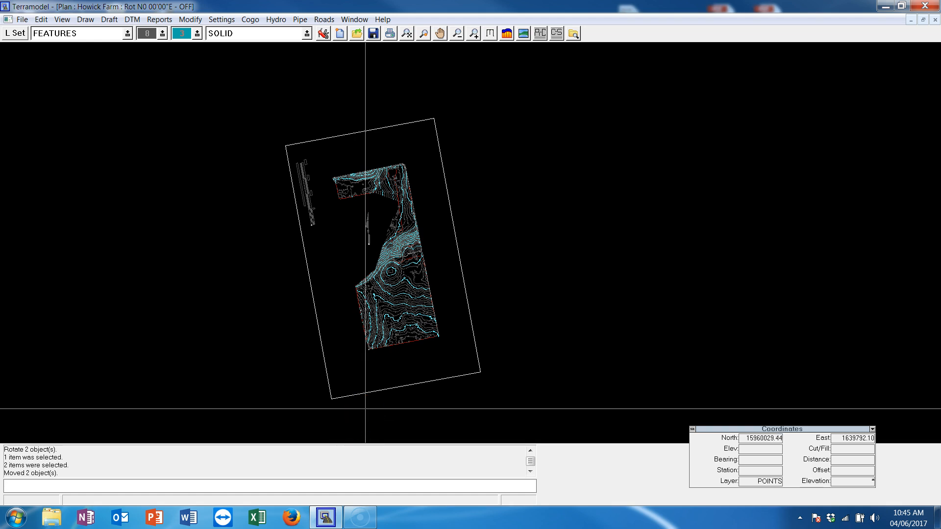
Start a DynaView using the rotated plot box around the farm in the plan view as its boundary.
{"action": "key", "text": "ctrl+Tab"}
{"action": "key", "text": "ctrl+Tab"}
{"action": "key", "text": "ctrl+Tab"}
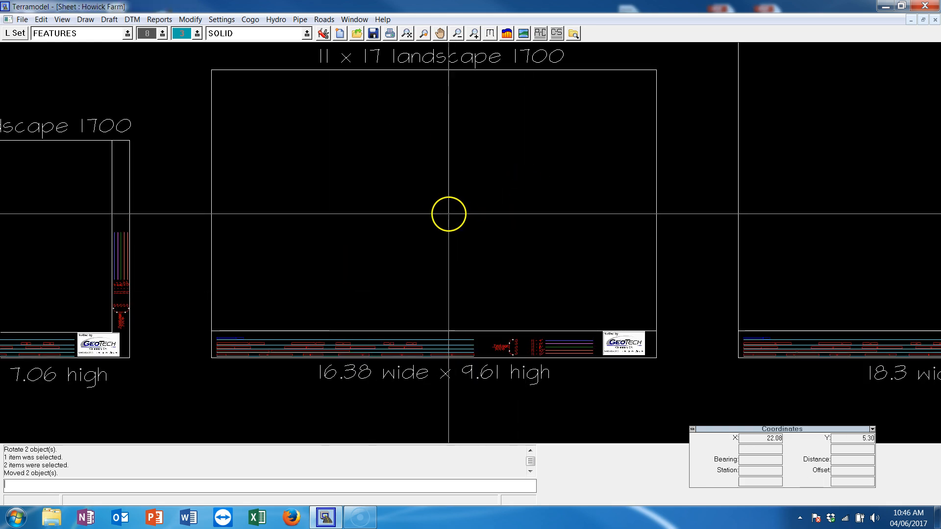
{"action": "key", "text": "ctrl+Tab"}
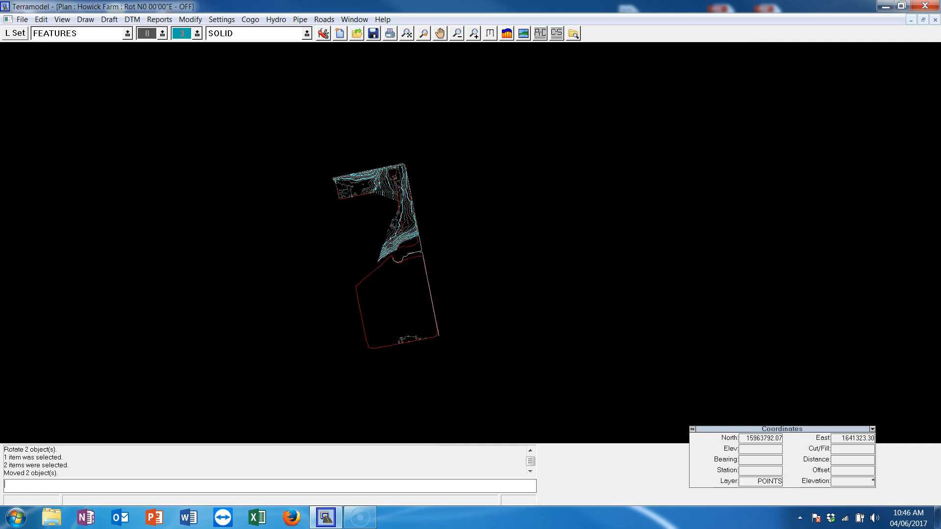
{"action": "type", "text": "v"}
{"action": "key", "text": "Return"}
{"action": "left_click", "coordinate": [395, 385]}
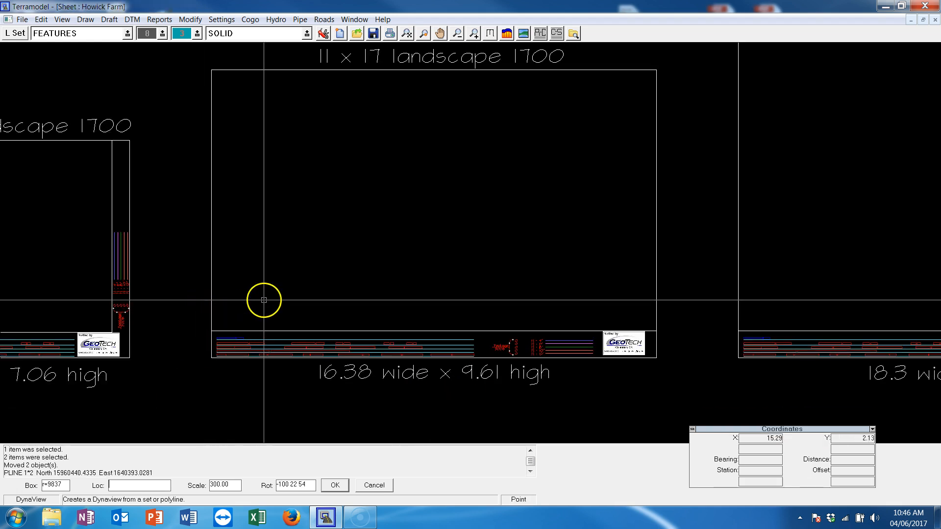
Place the DynaView at scale 300 on the 11 x 17 landscape sheet, snapped to the left endpoint of the line above the title block.
{"action": "right_click", "coordinate": [282, 234]}
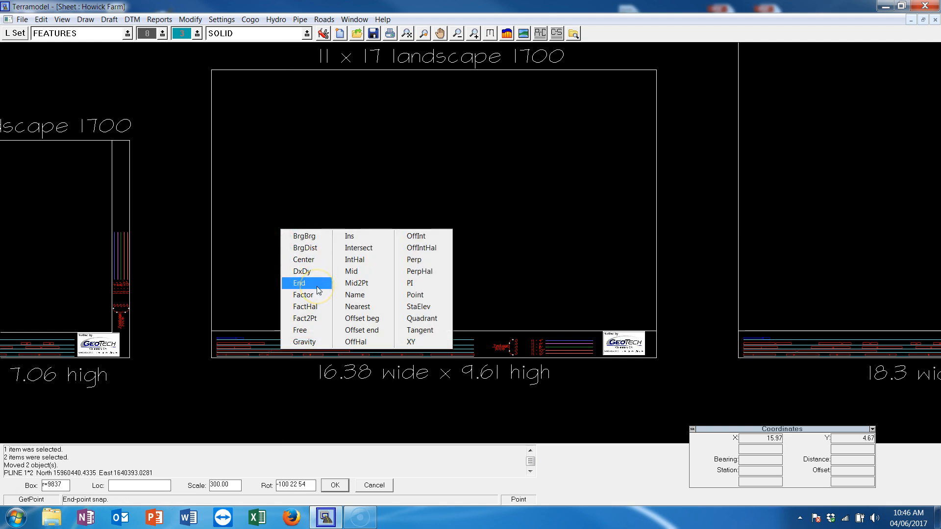
{"action": "left_click", "coordinate": [301, 283]}
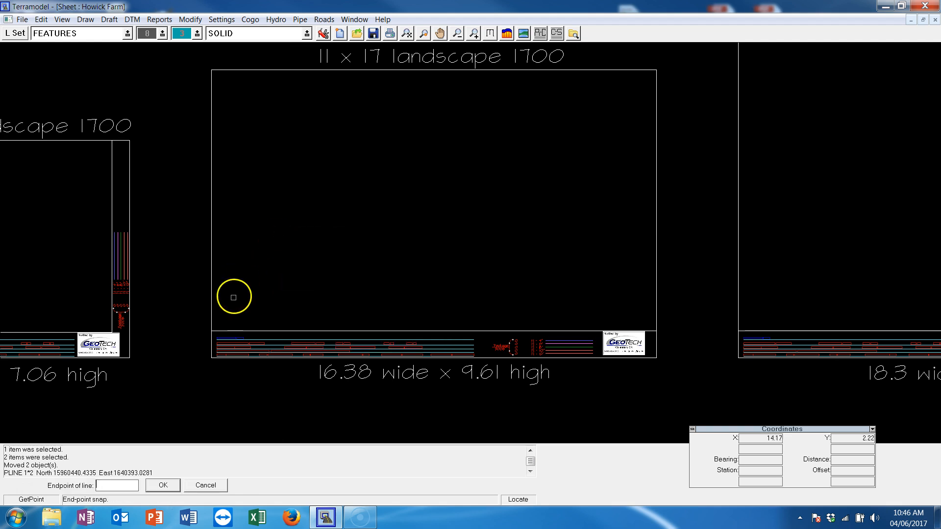
{"action": "left_click", "coordinate": [244, 331]}
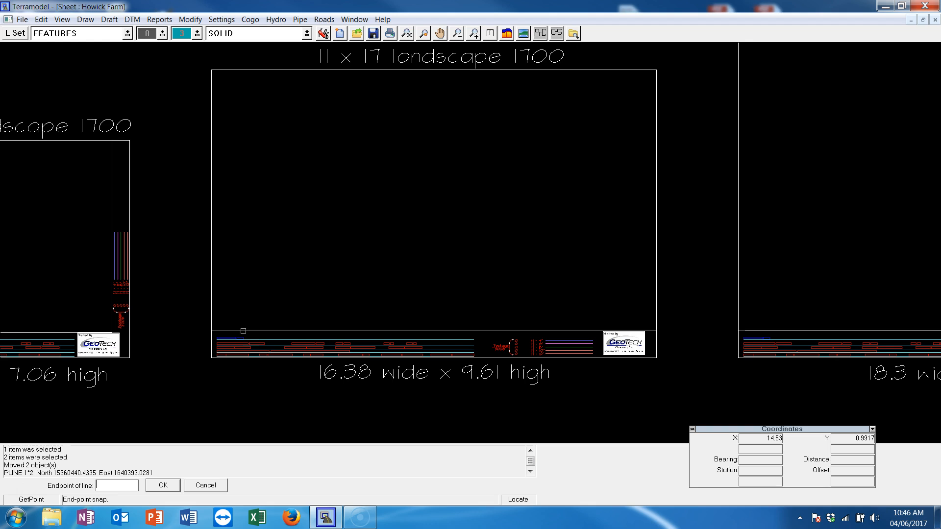
{"action": "left_click", "coordinate": [243, 331]}
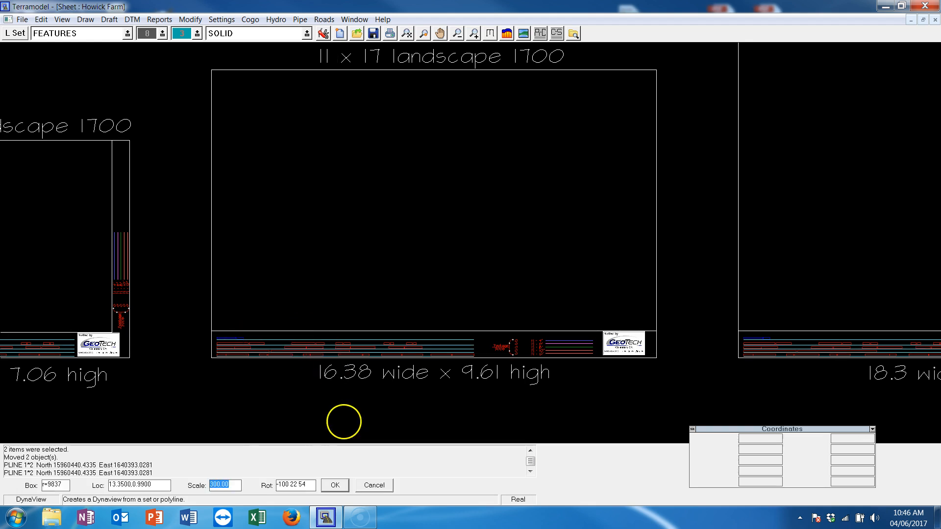
{"action": "double_click", "coordinate": [225, 485]}
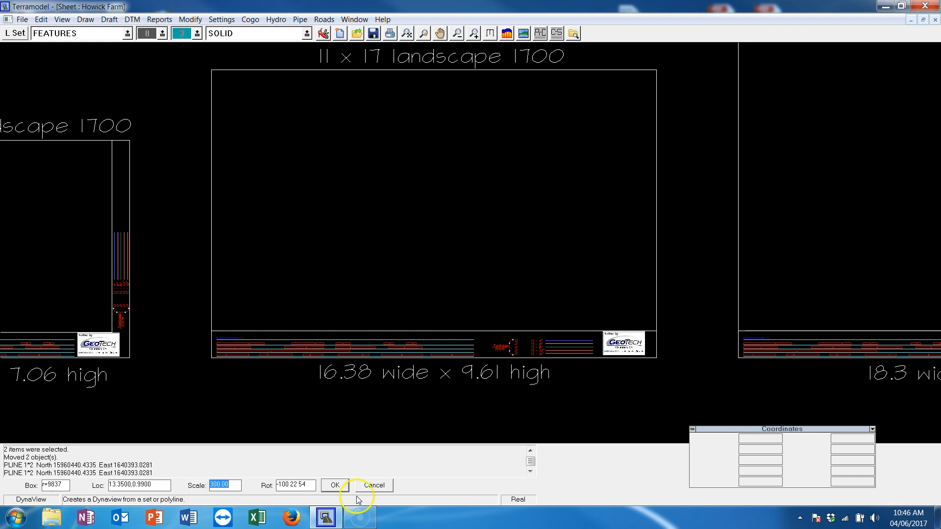
{"action": "left_click", "coordinate": [333, 485]}
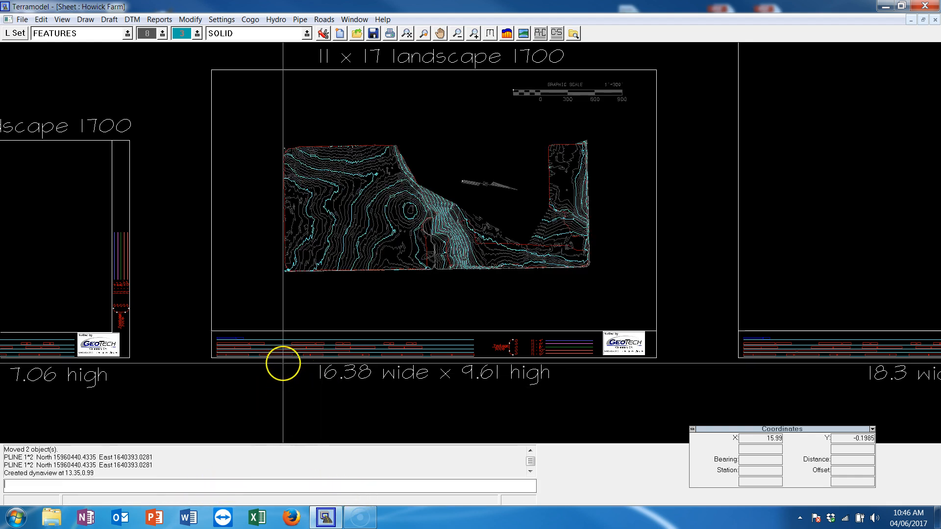
Review the plot settings for the 11 x 17 landscape sheet's border in Box mode, and close them without plotting.
{"action": "left_click", "coordinate": [267, 325]}
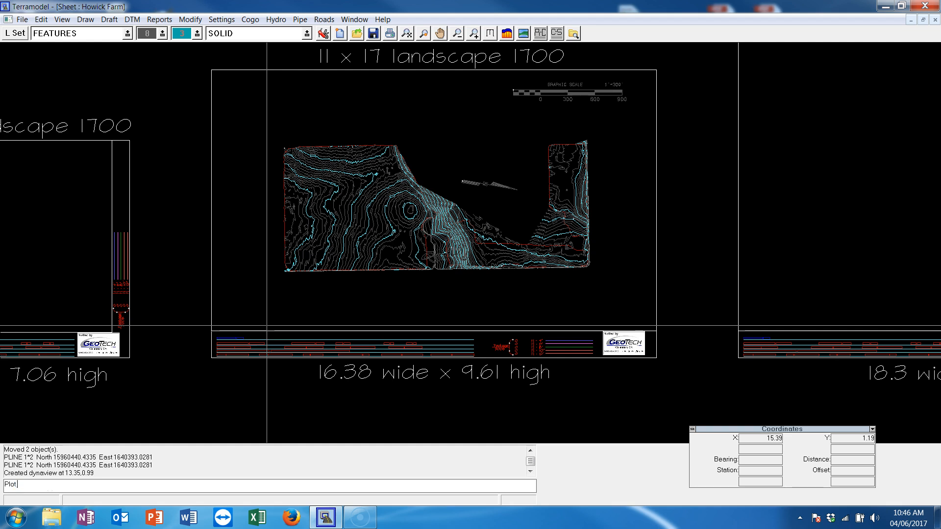
{"action": "key", "text": "Return"}
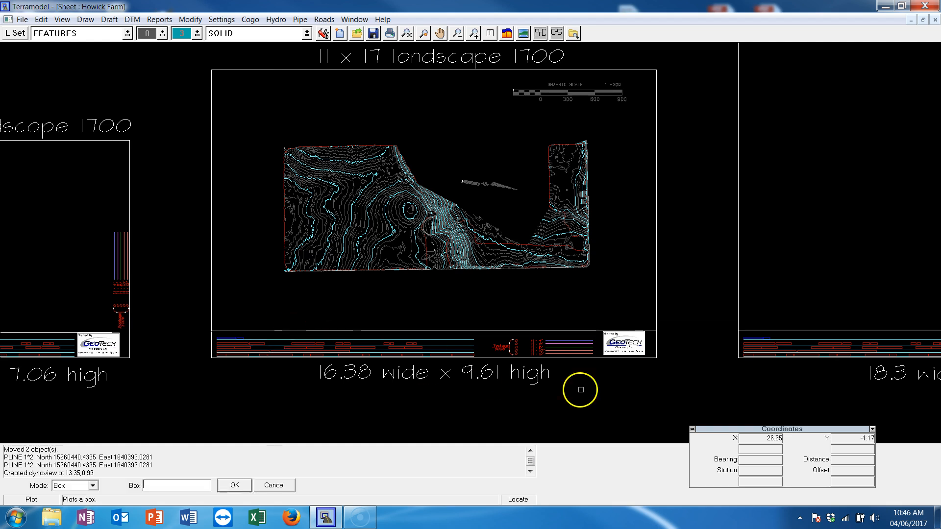
{"action": "left_click", "coordinate": [656, 356]}
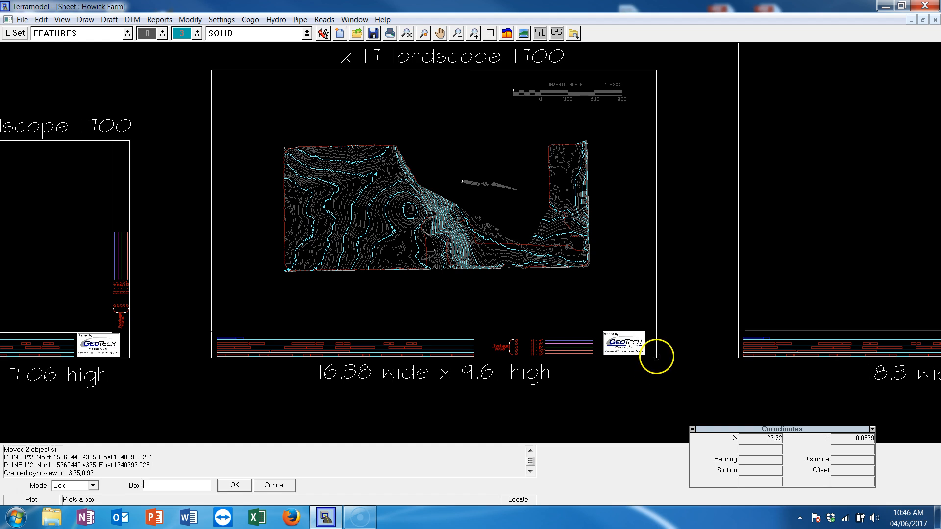
{"action": "left_click", "coordinate": [653, 355]}
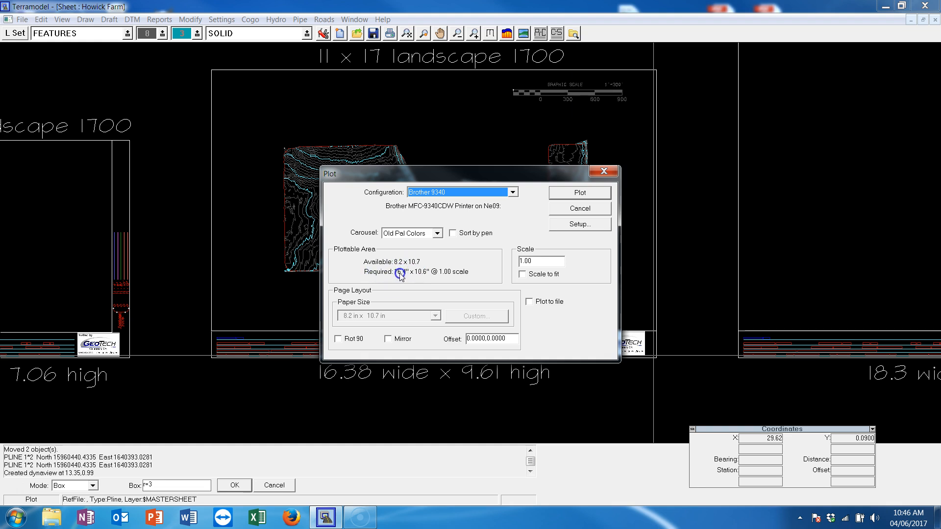
{"action": "left_click", "coordinate": [581, 208]}
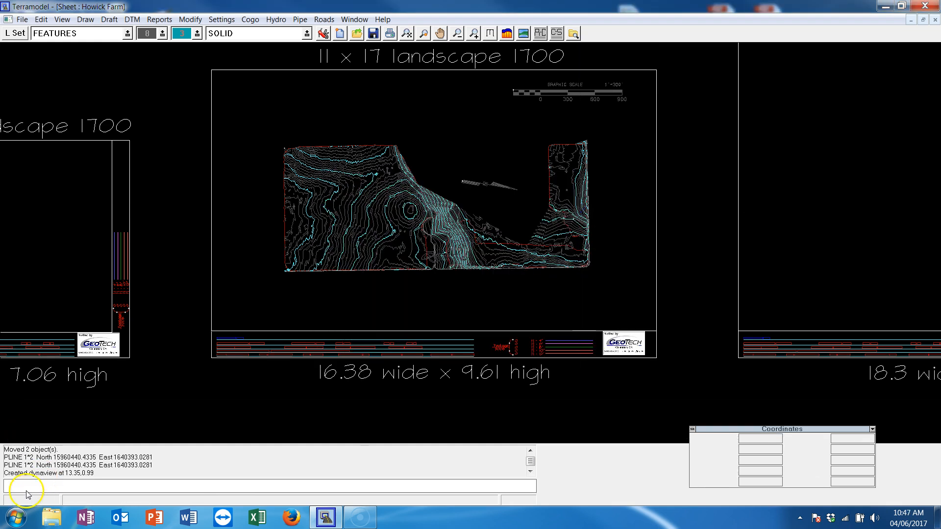